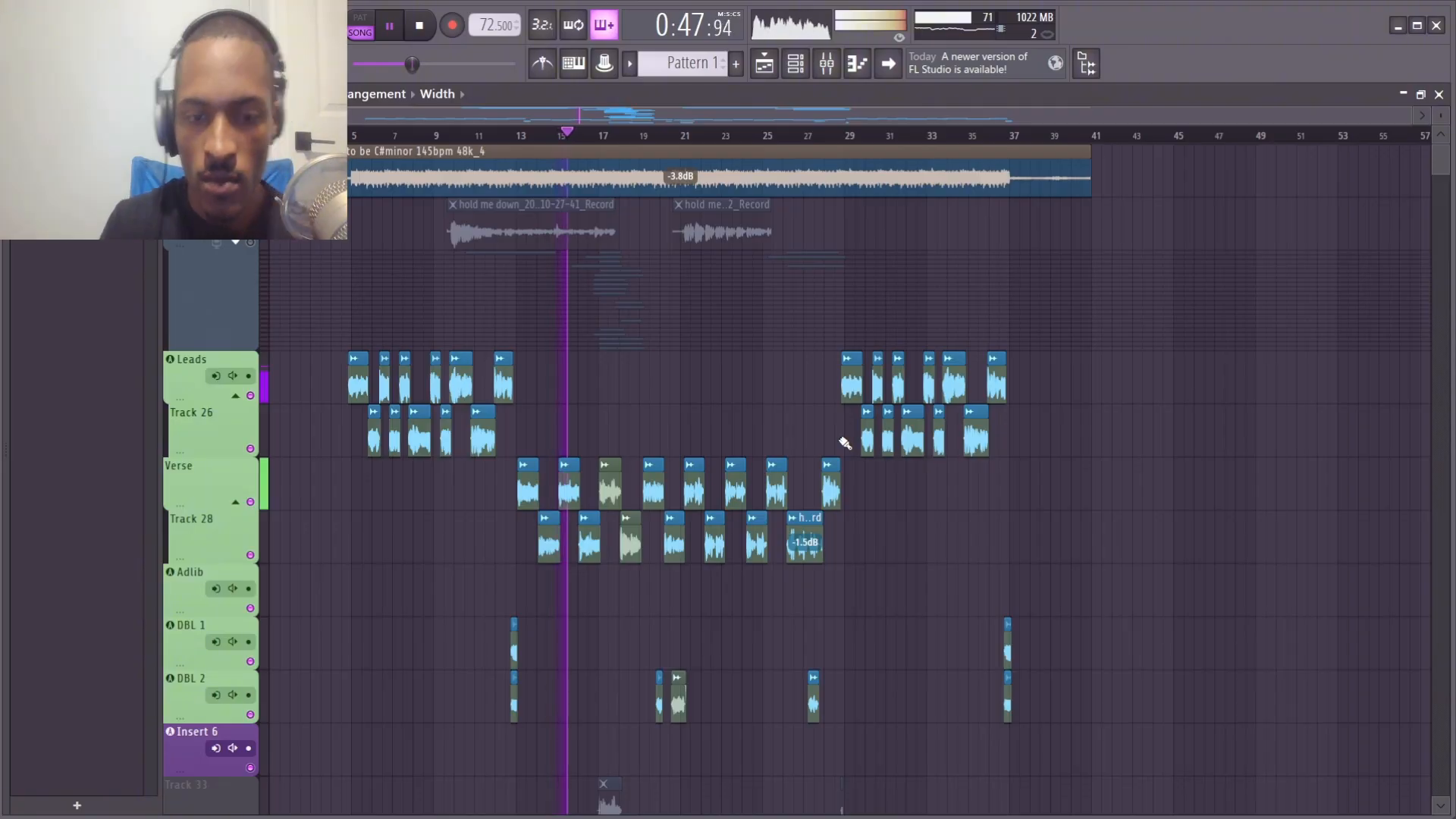
# Stop playback, open Waves Tune Real-Time on the Leads mixer track and set its speed to 0.1 ms.
pyautogui.press('space')
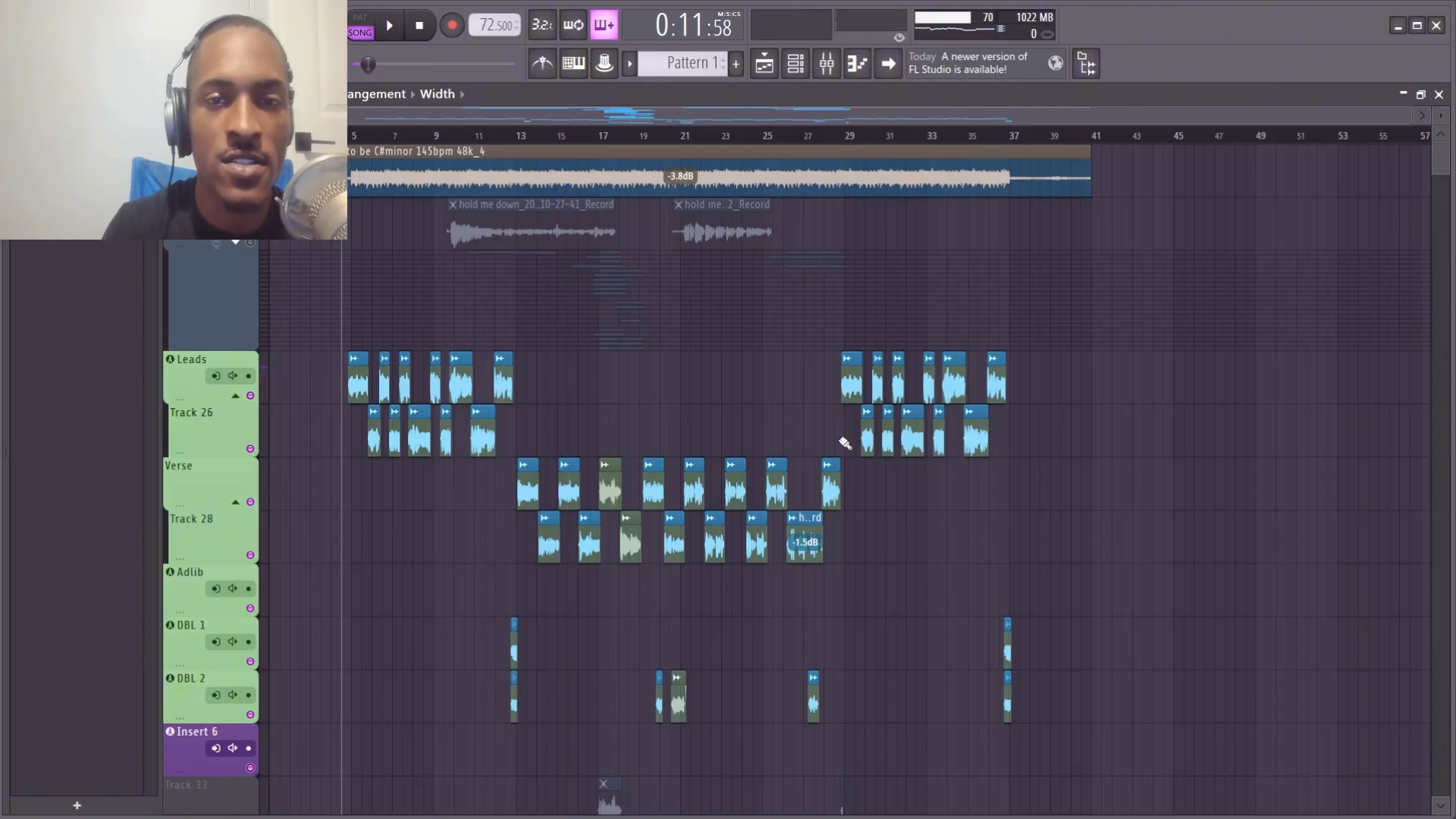
pyautogui.click(825, 66)
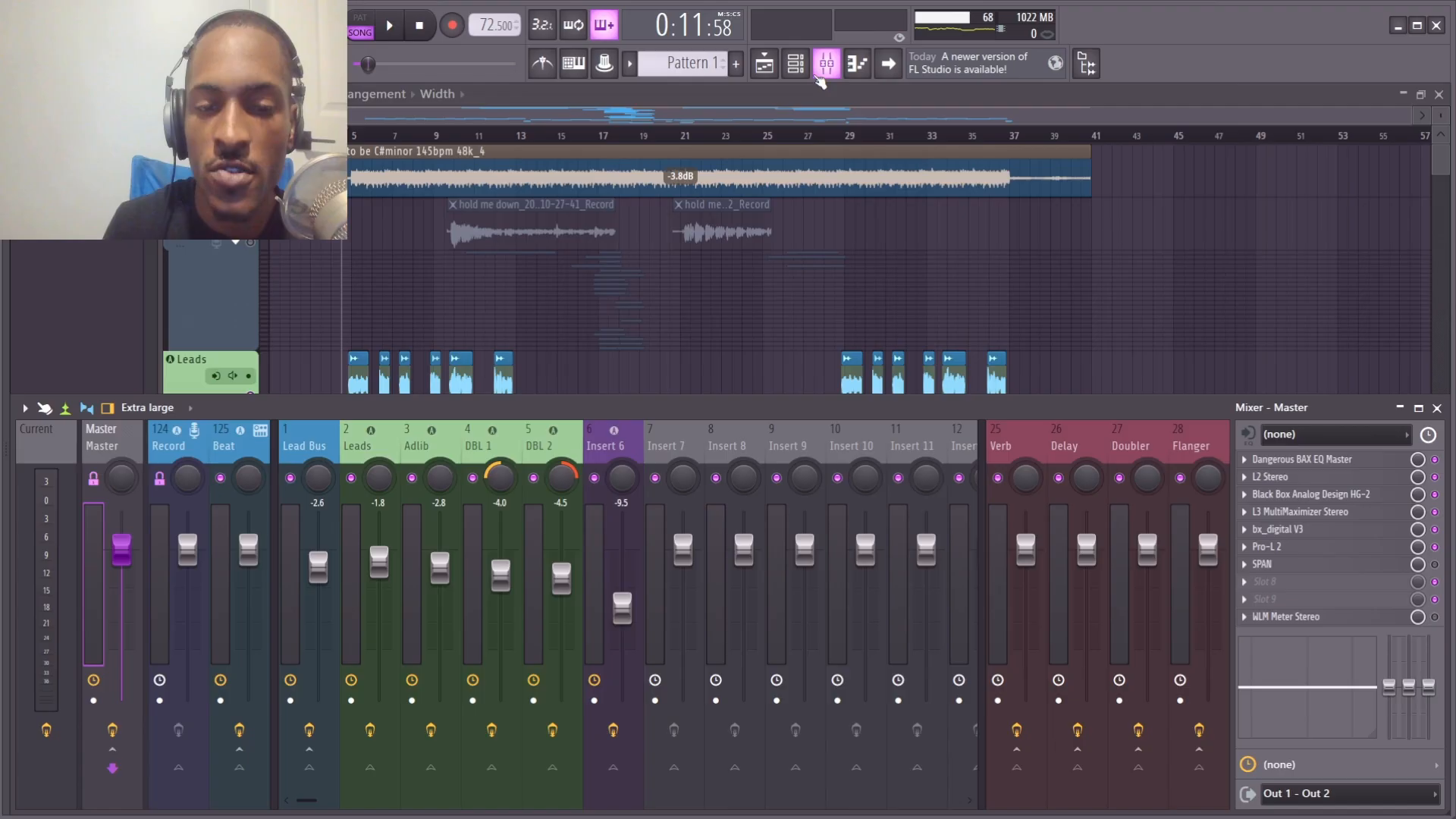
pyautogui.click(377, 446)
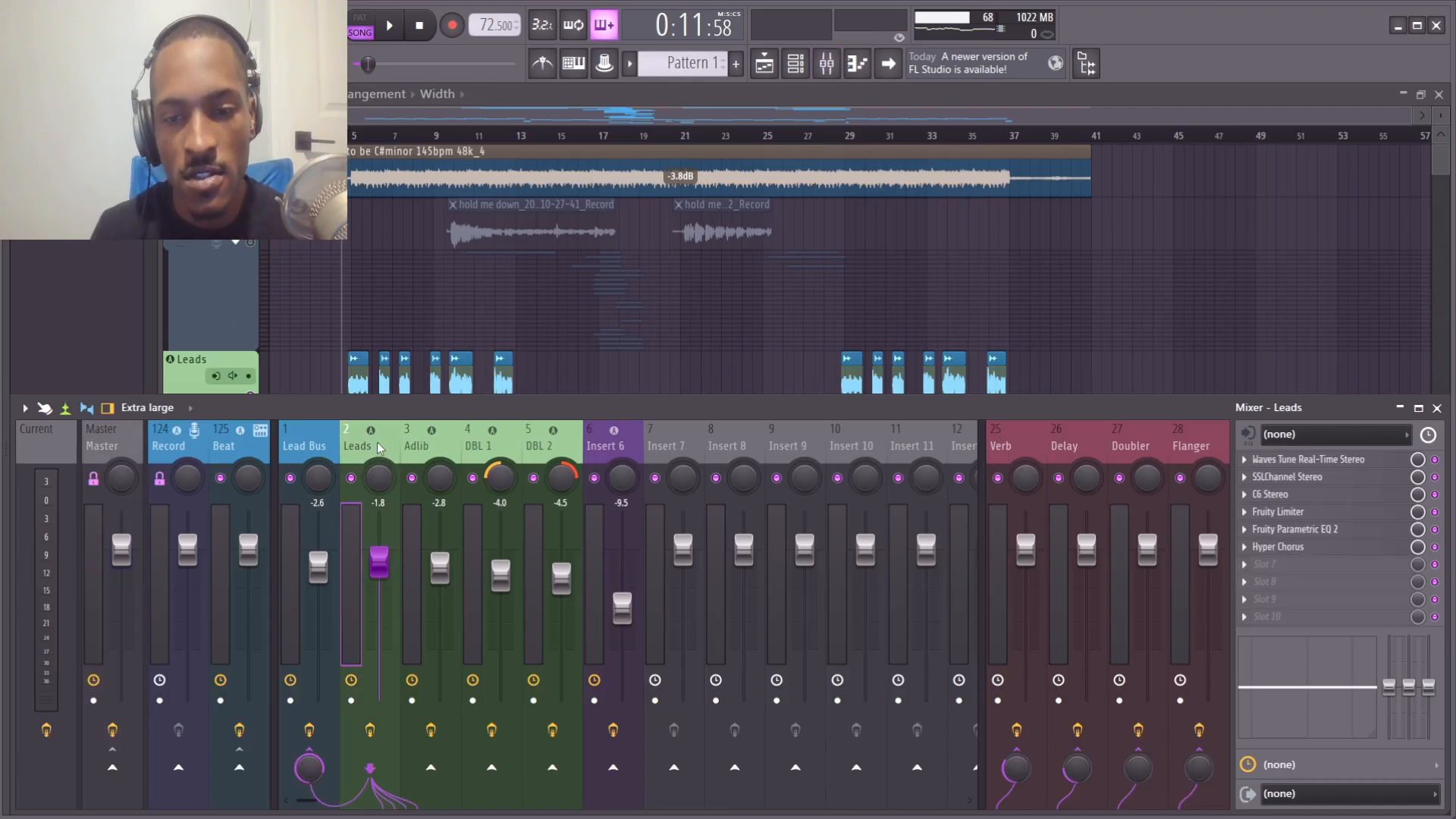
pyautogui.click(1271, 461)
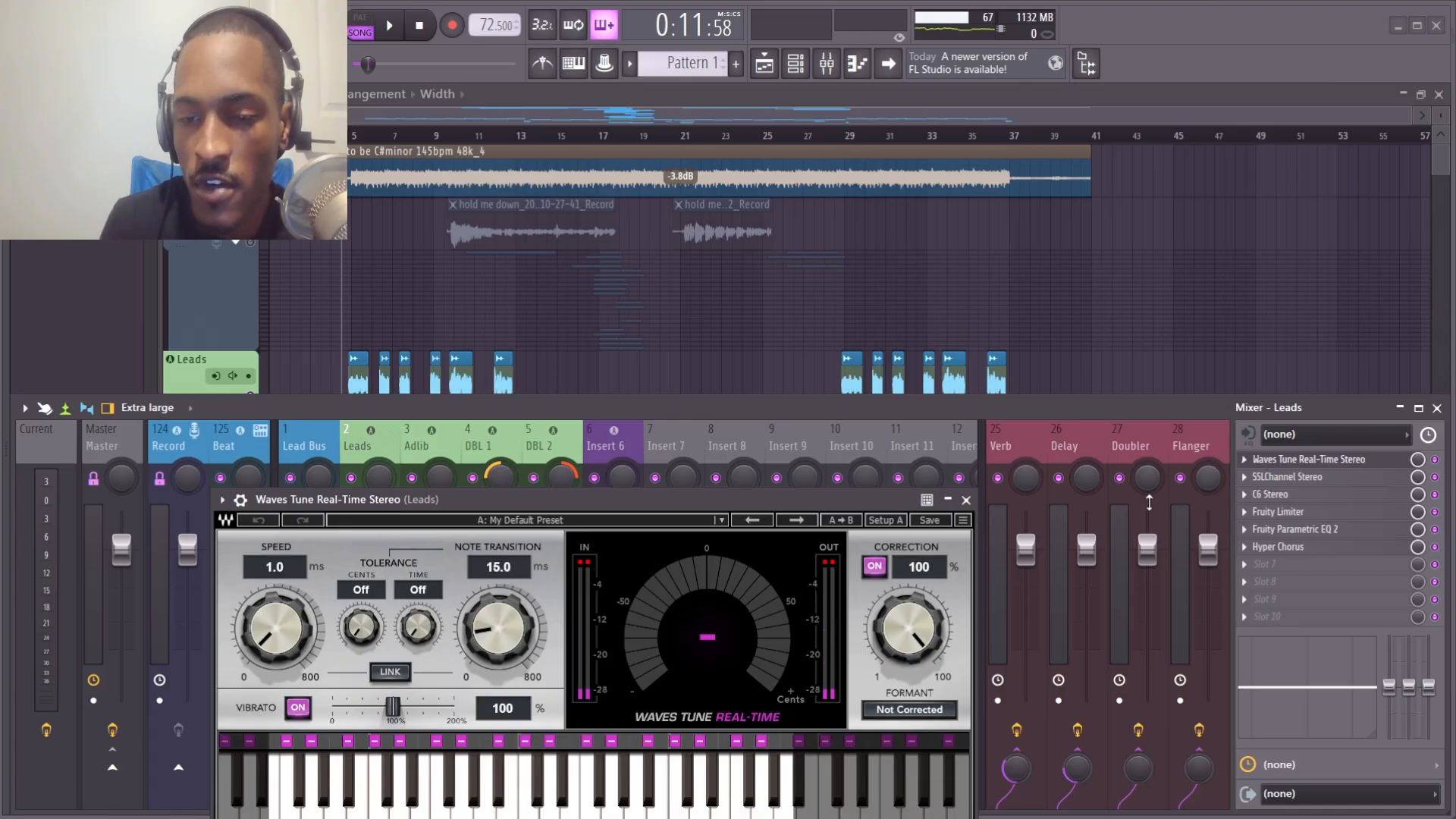
pyautogui.moveTo(772, 497); pyautogui.dragTo(808, 204)
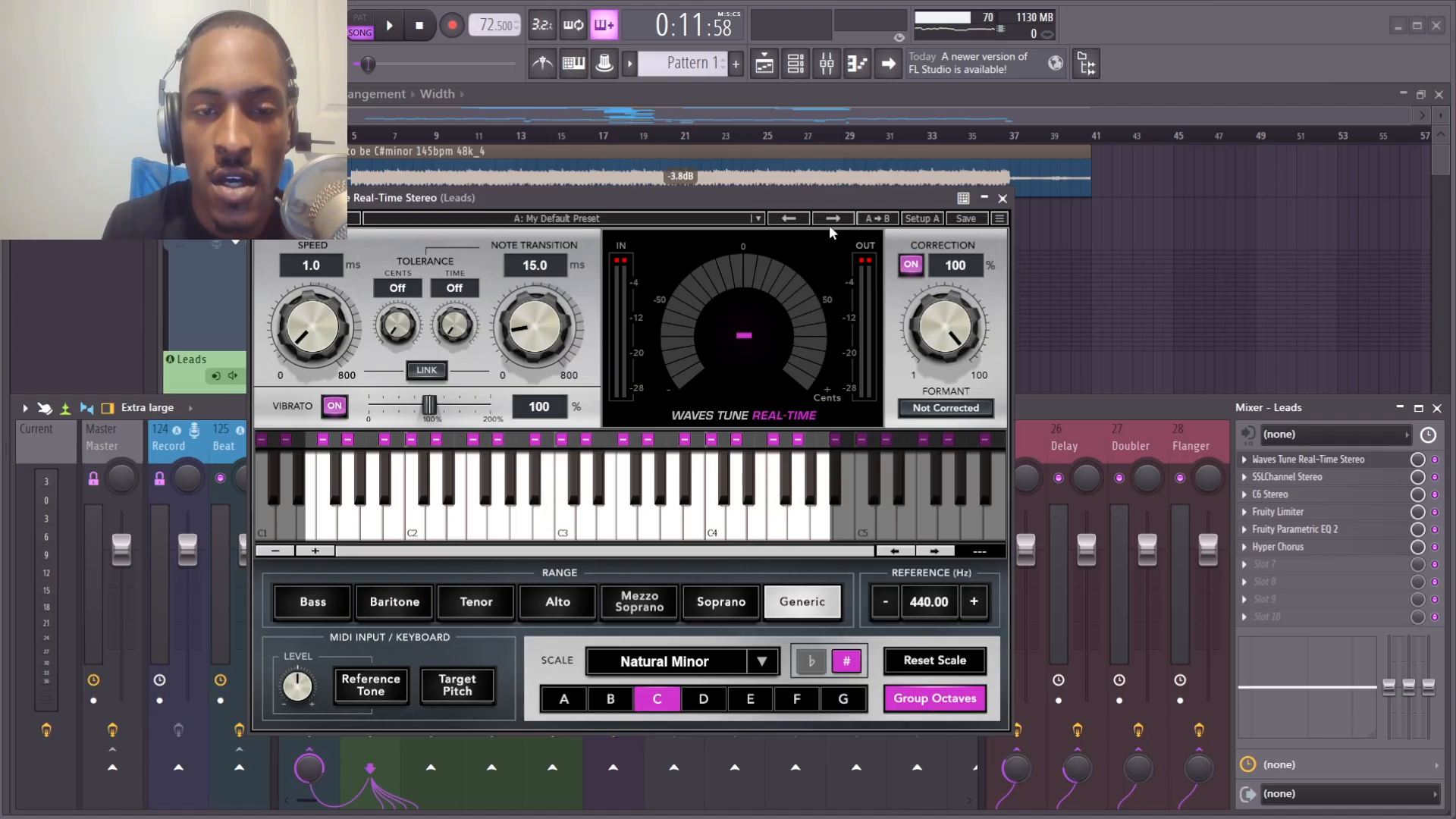
pyautogui.moveTo(302, 334); pyautogui.dragTo(302, 351)
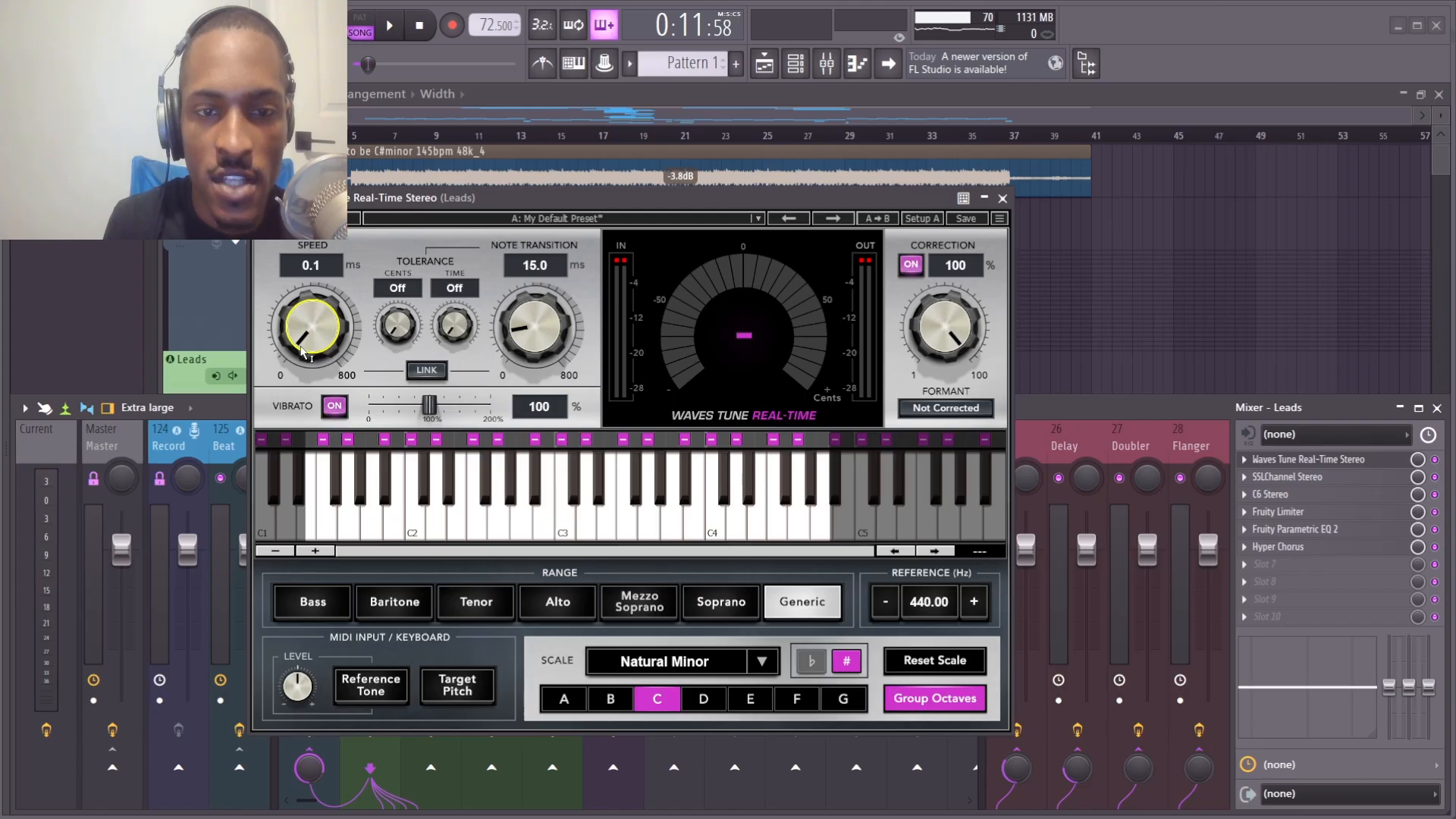
pyautogui.moveTo(301, 347)
pyautogui.mouseDown()
pyautogui.moveTo(301, 320)
pyautogui.moveTo(301, 346)
pyautogui.mouseUp()
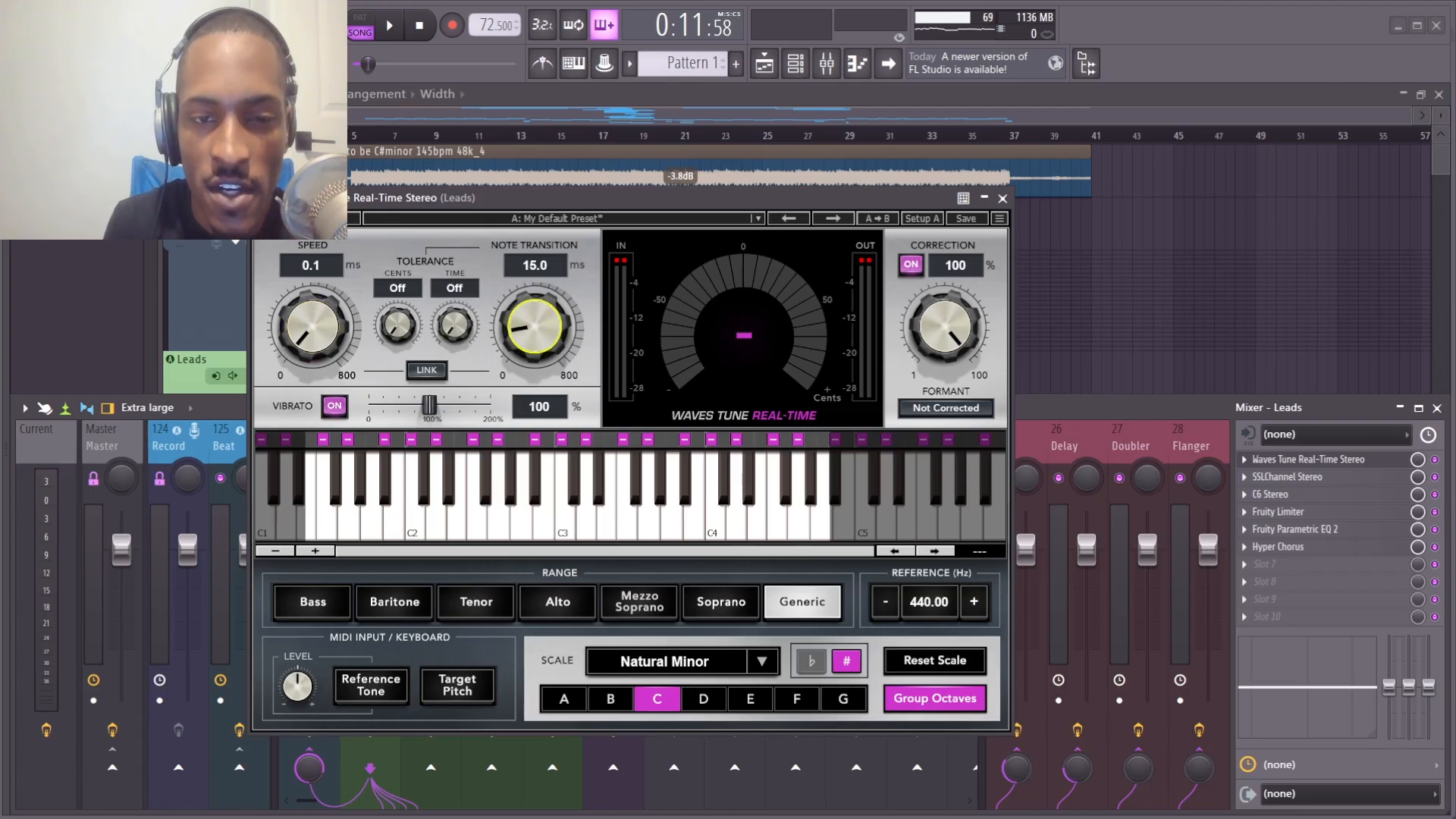
# Try a note transition of 0.1 ms in Waves Tune Real-Time, and reset it to 15.0 ms.
pyautogui.moveTo(535, 326); pyautogui.dragTo(535, 341)
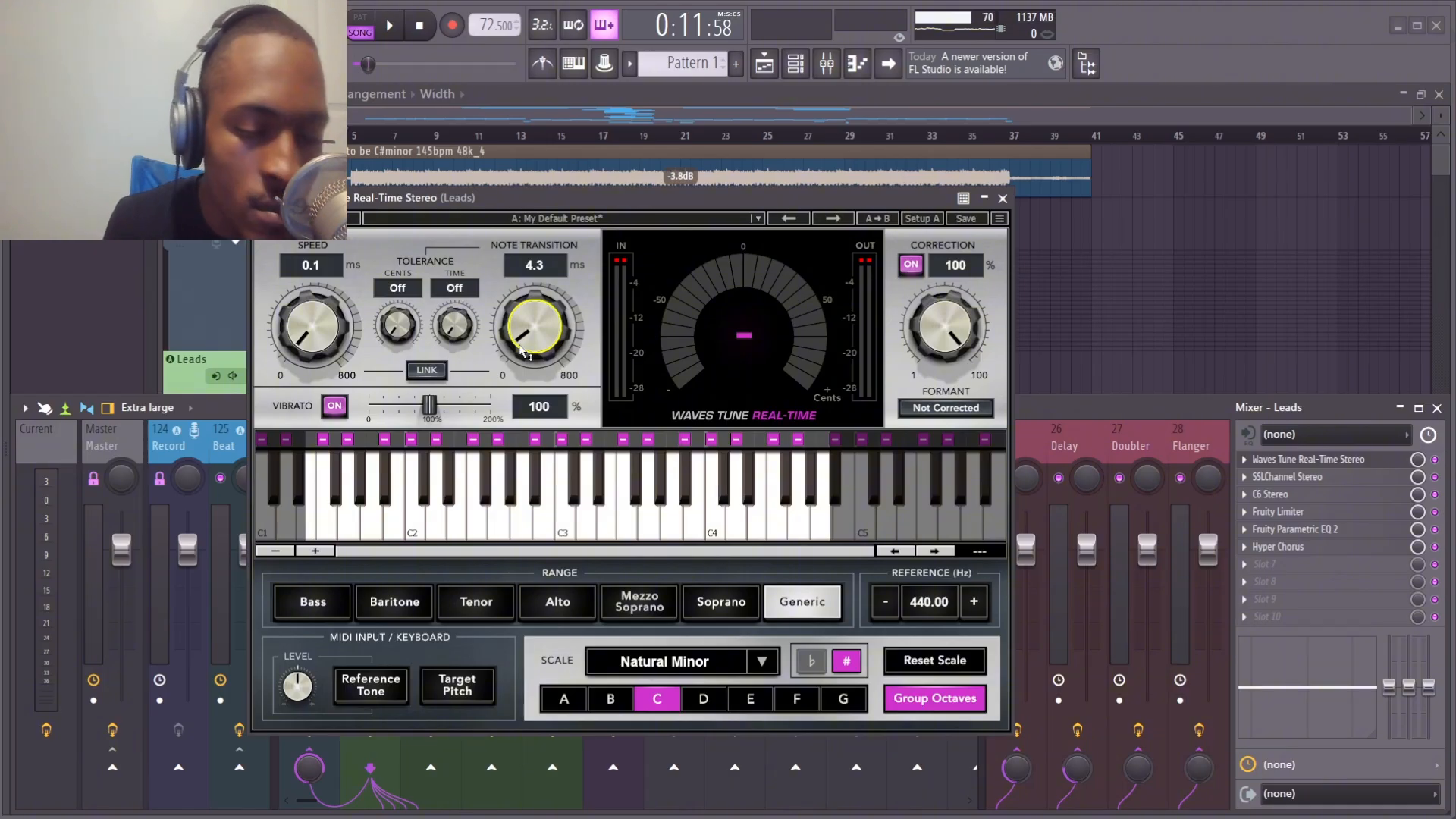
pyautogui.moveTo(523, 350); pyautogui.dragTo(523, 351)
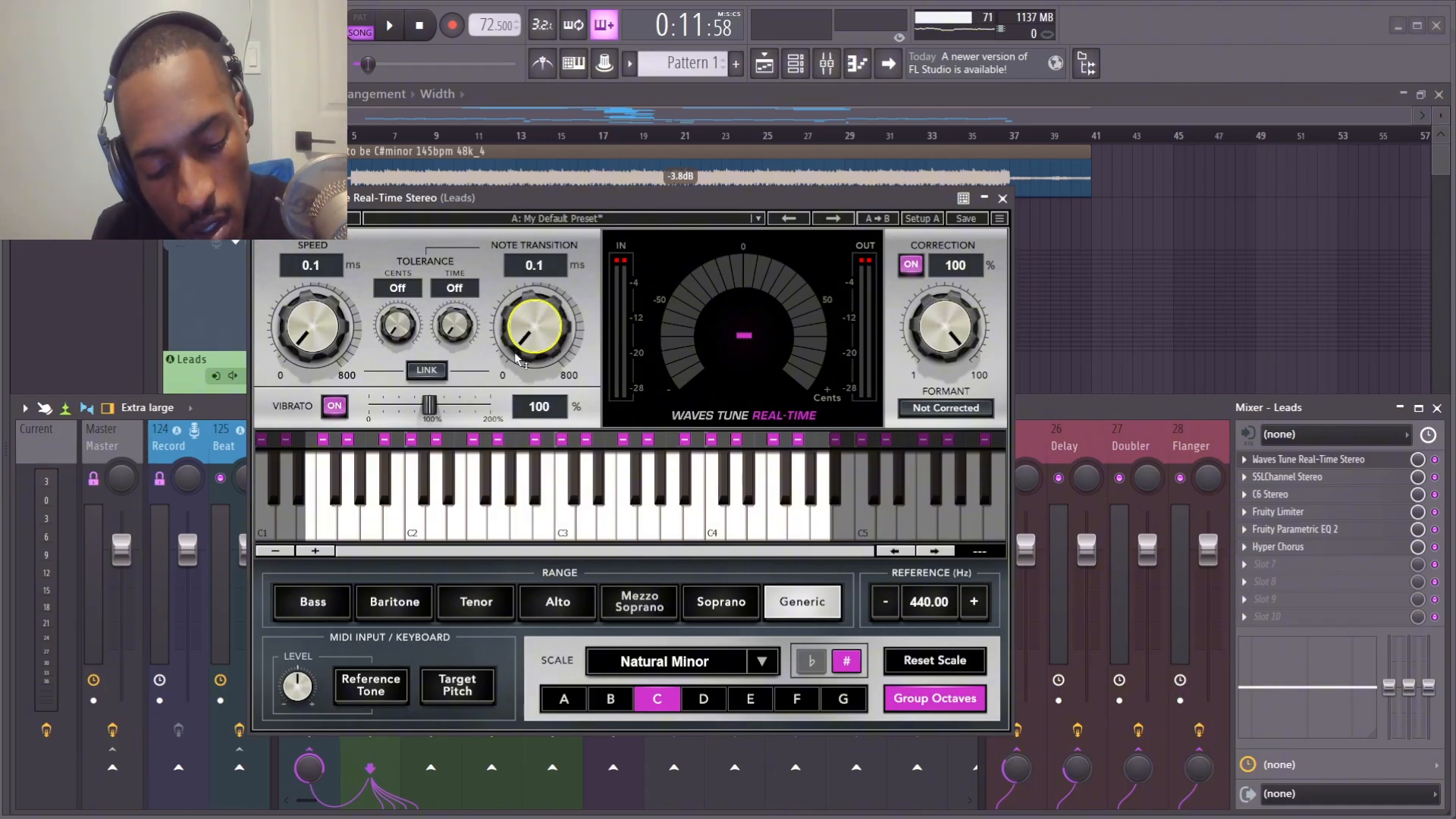
pyautogui.doubleClick(515, 354)
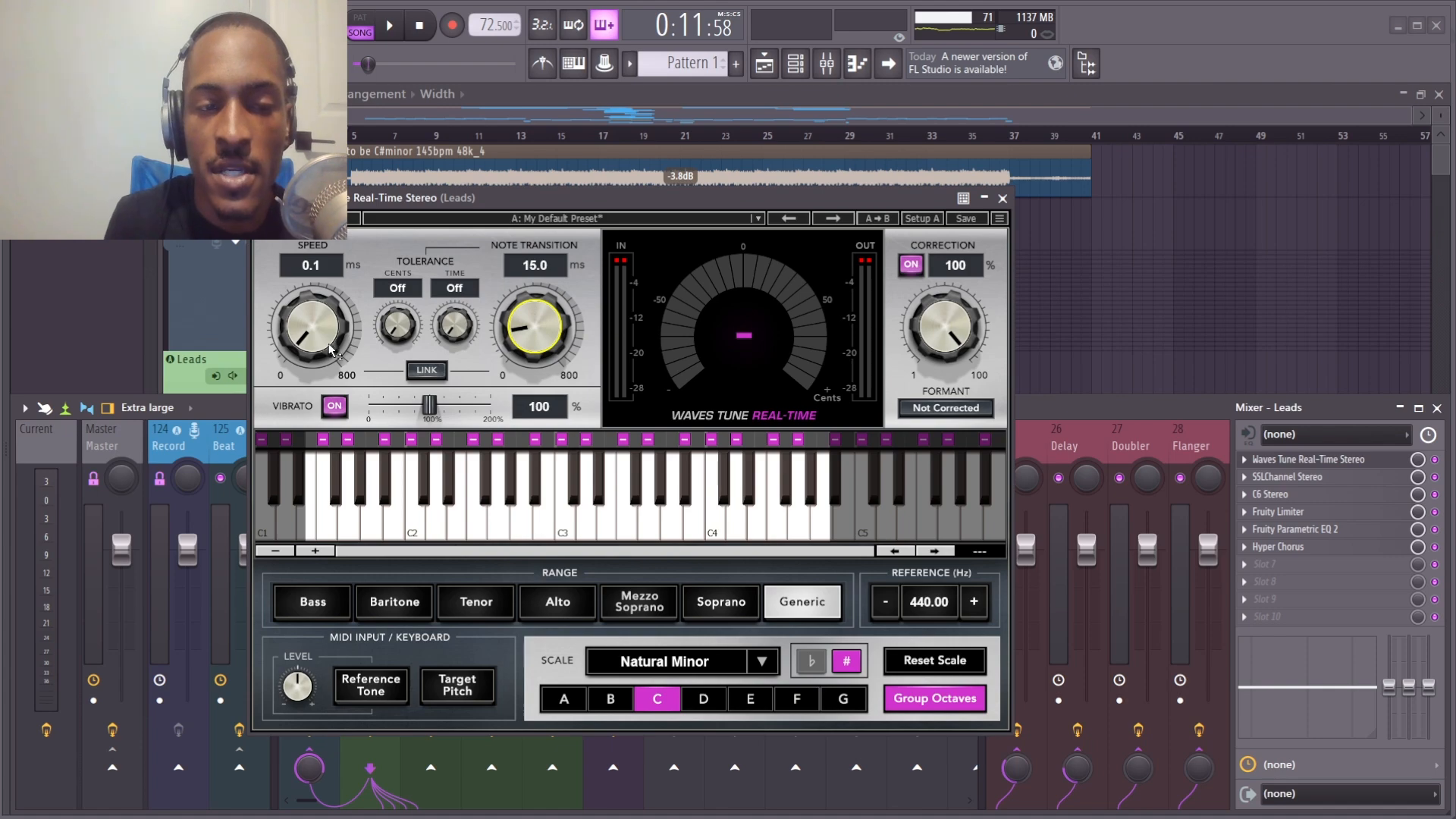
# Try the formant option as Corrected and switch it back to Not Corrected.
pyautogui.click(941, 414)
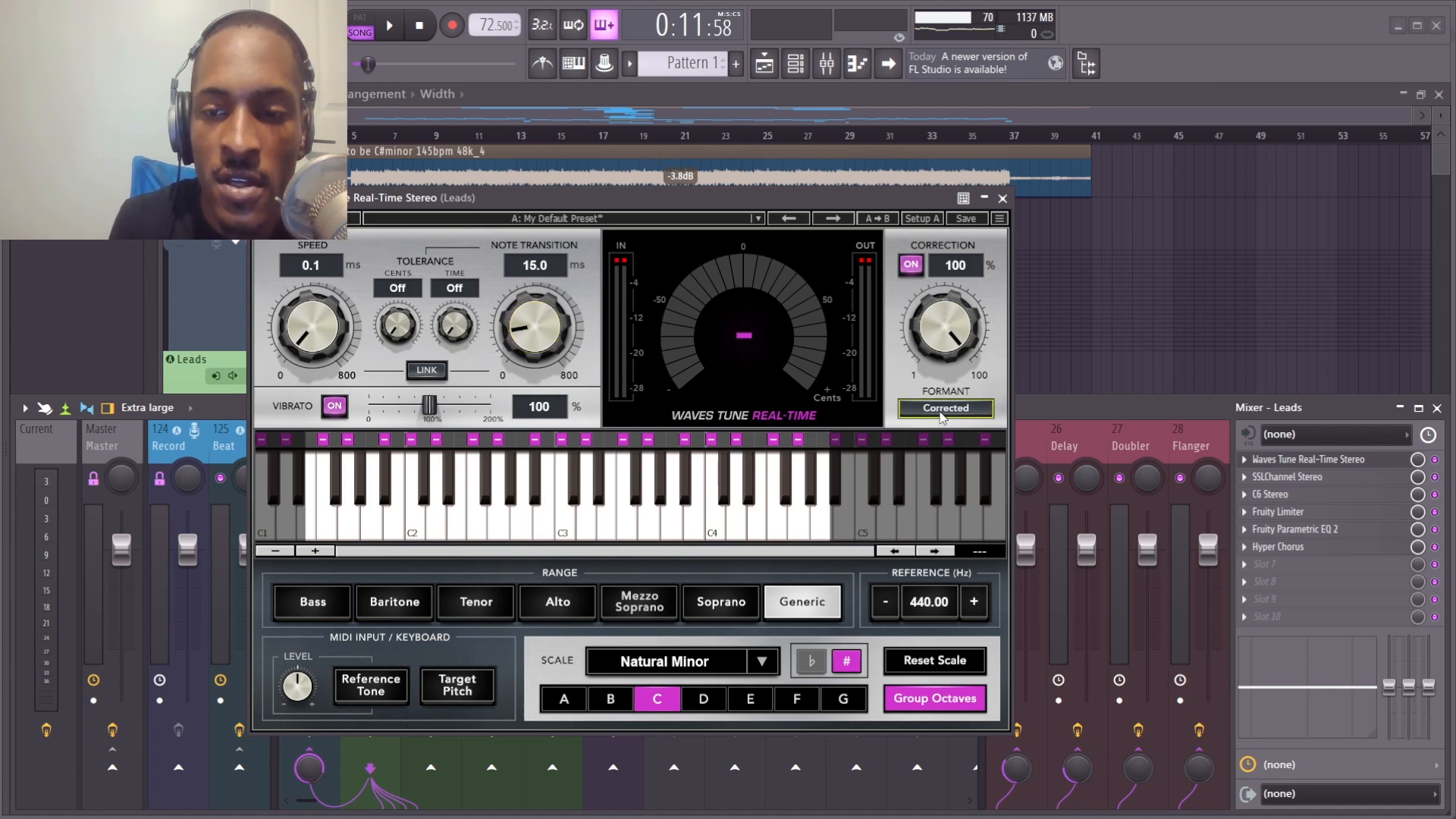
pyautogui.click(941, 414)
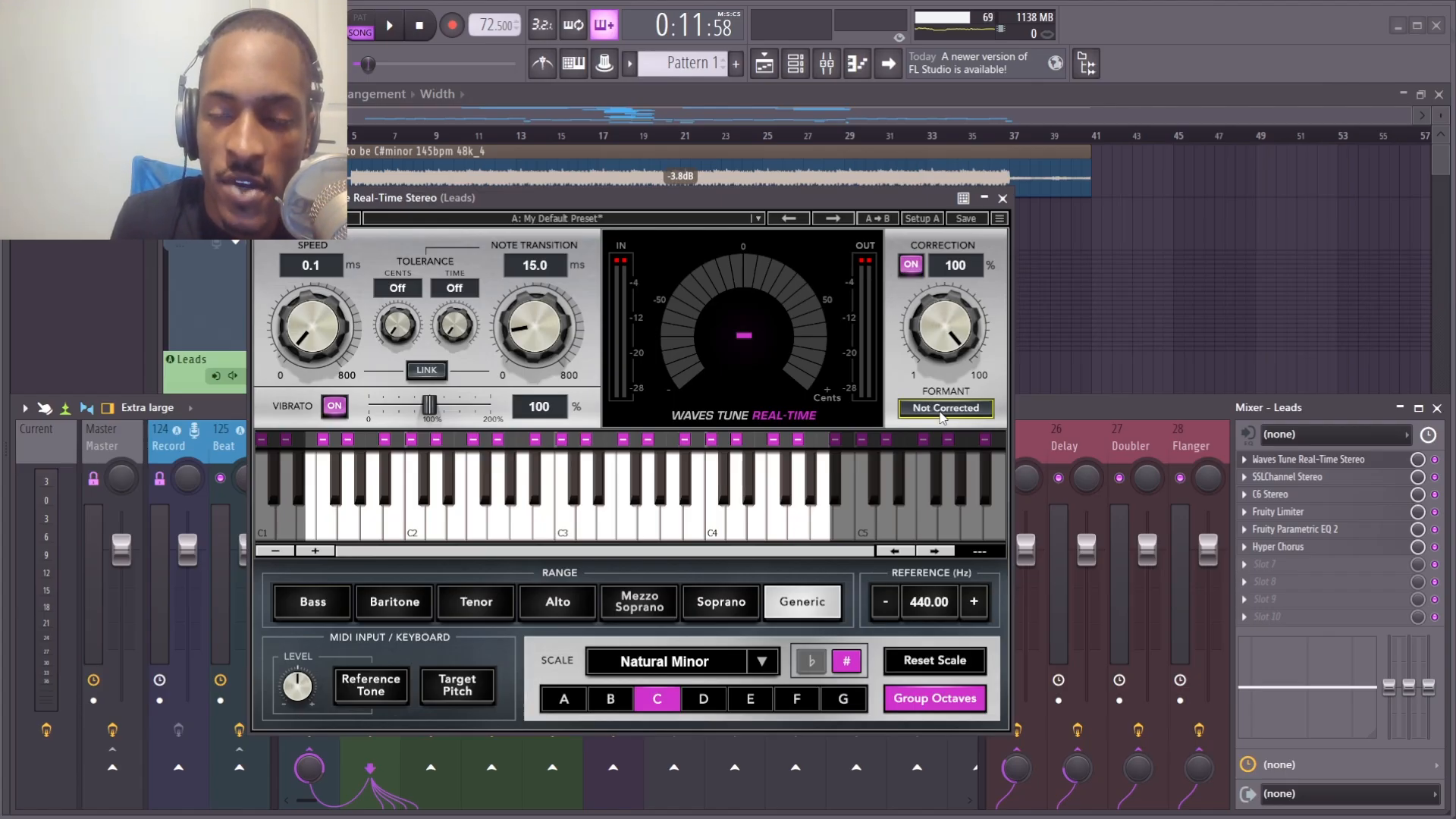
pyautogui.click(941, 414)
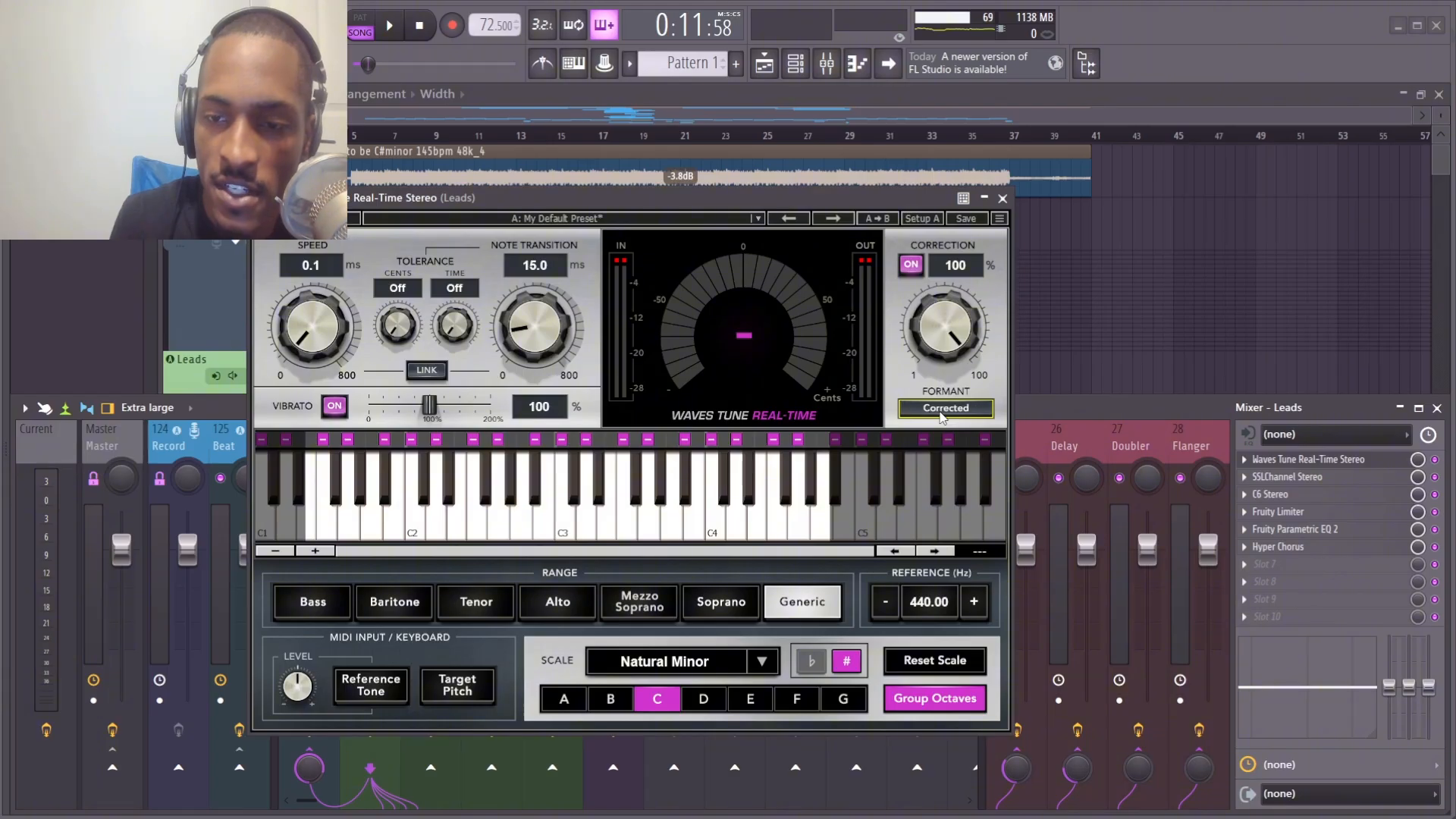
pyautogui.click(941, 414)
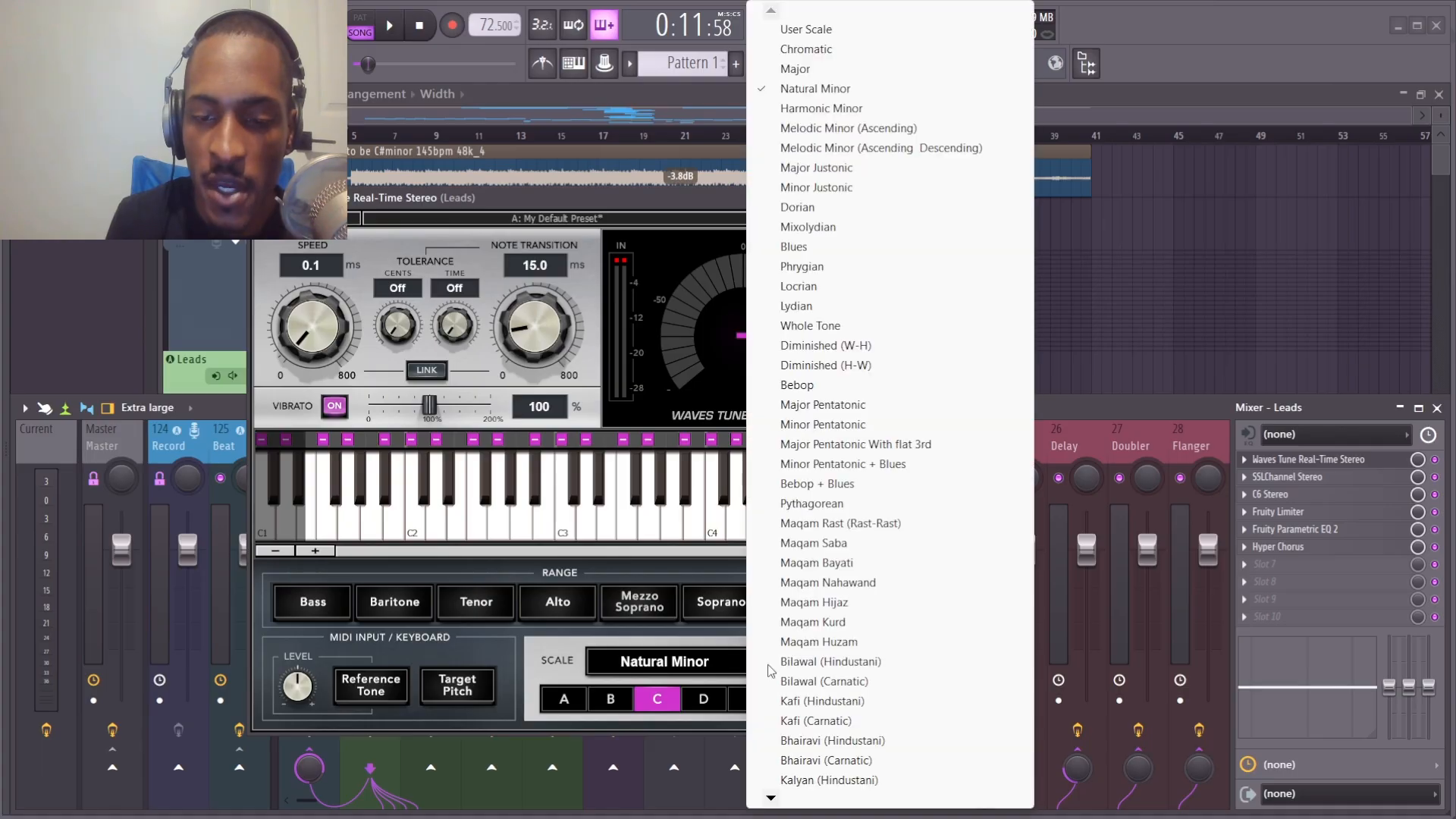
# Choose the Natural Minor scale for the pitch correction and close the Waves Tune Real-Time window.
pyautogui.click(765, 666)
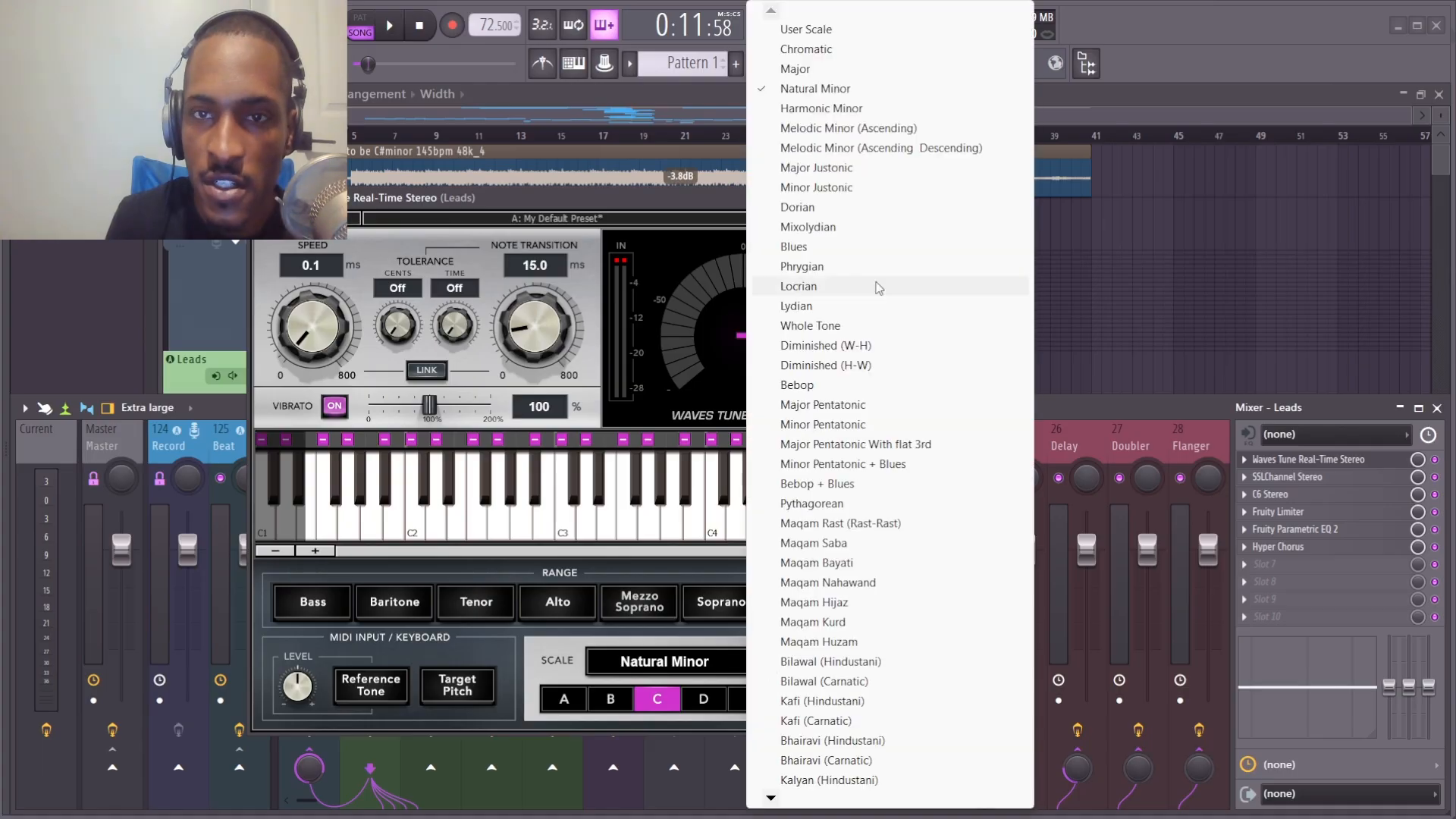
pyautogui.click(796, 88)
pyautogui.click(1002, 199)
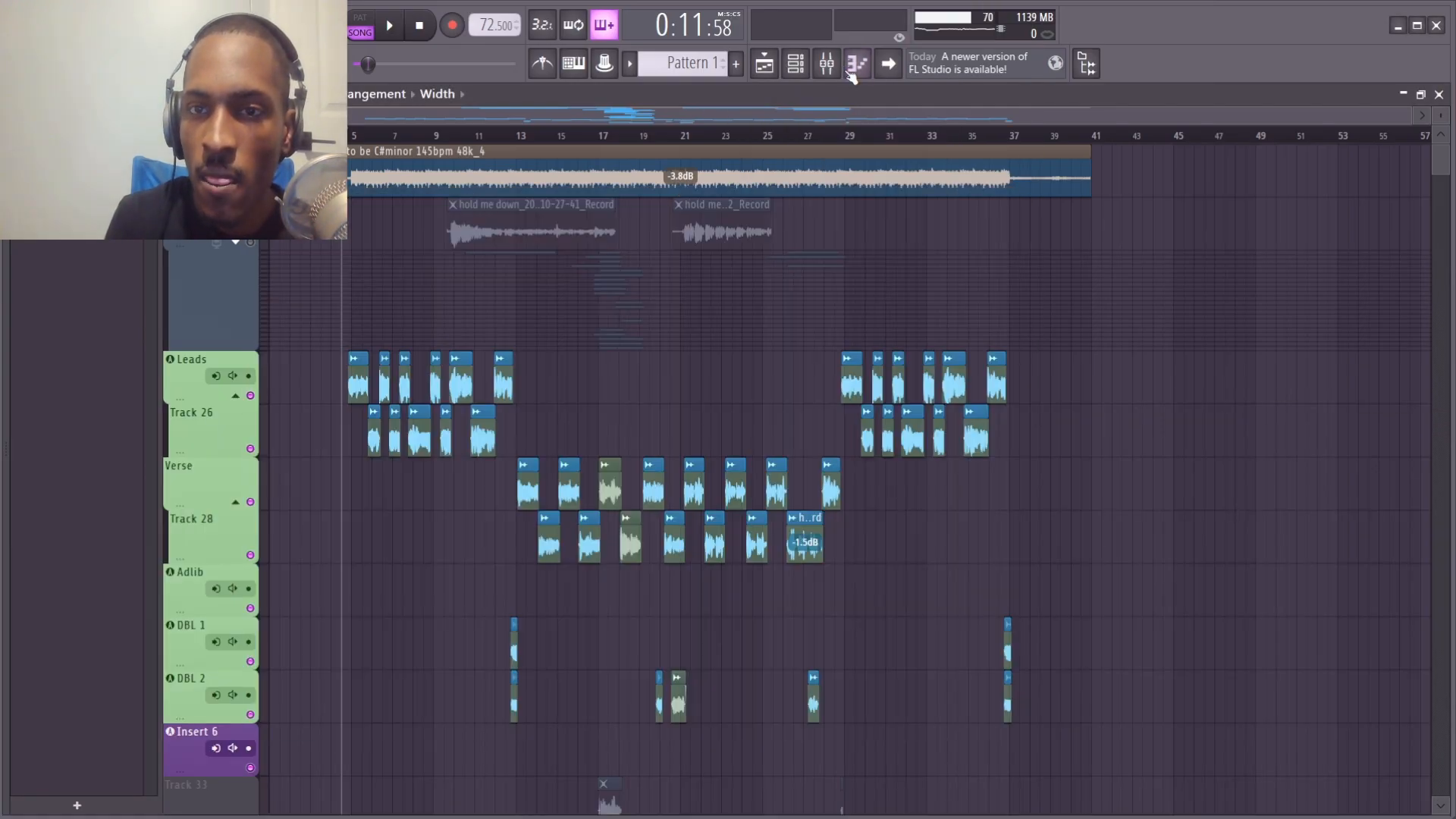
# Open SSLChannel Stereo on the Leads track and disable C6 Stereo, Fruity Limiter, Fruity Parametric EQ 2 and Hyper Chorus.
pyautogui.click(826, 63)
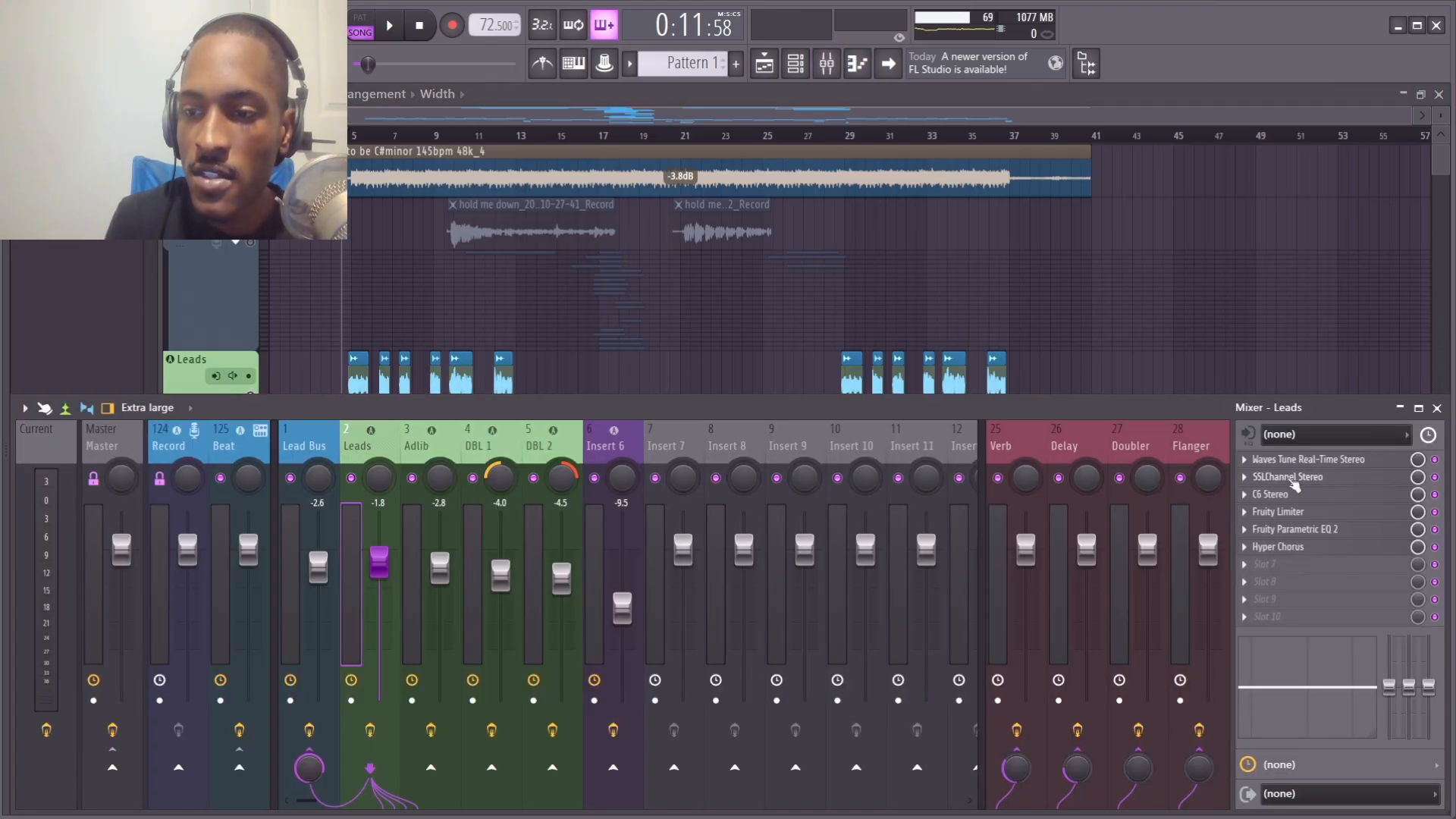
pyautogui.click(1292, 478)
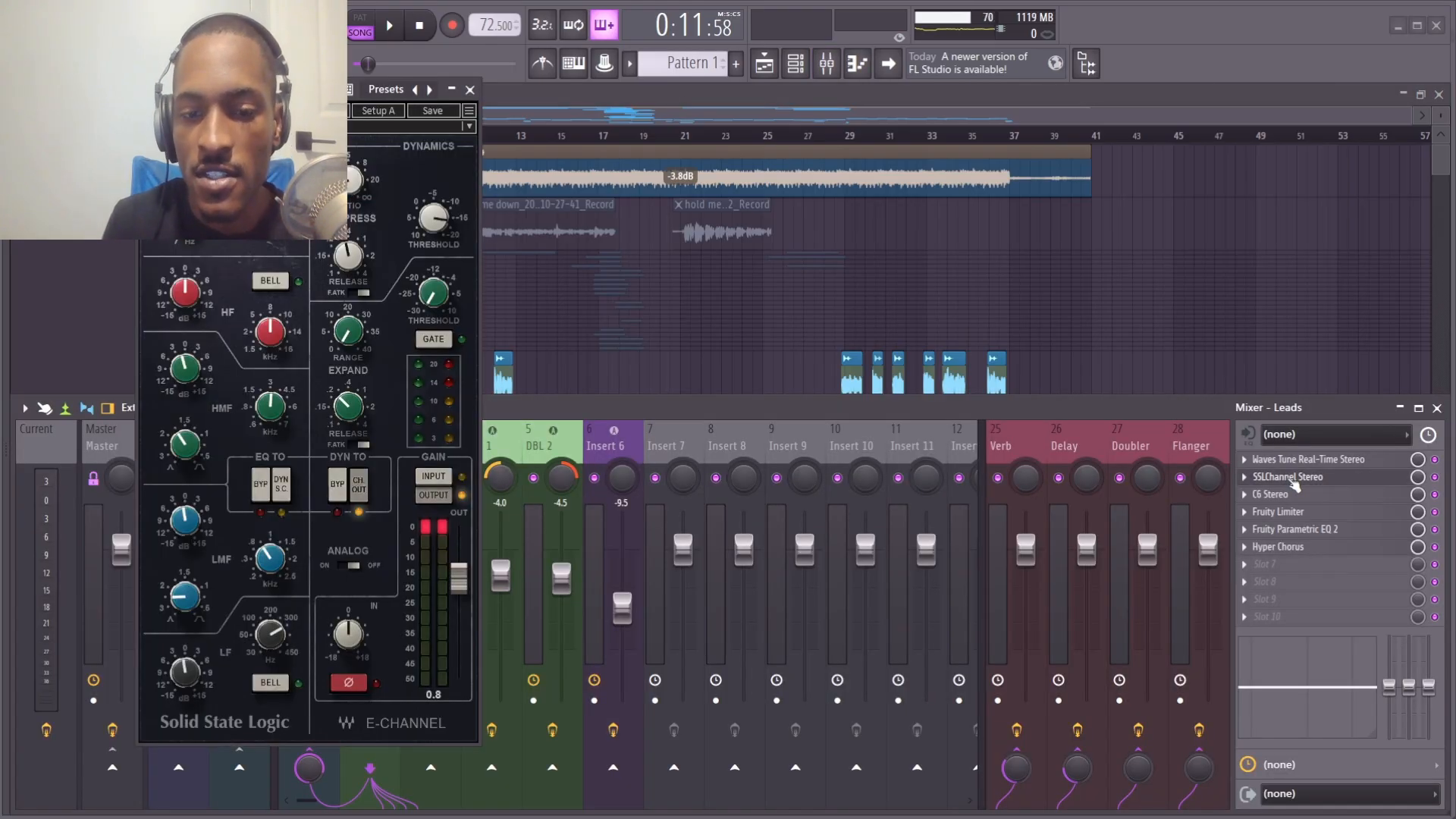
pyautogui.click(1435, 512)
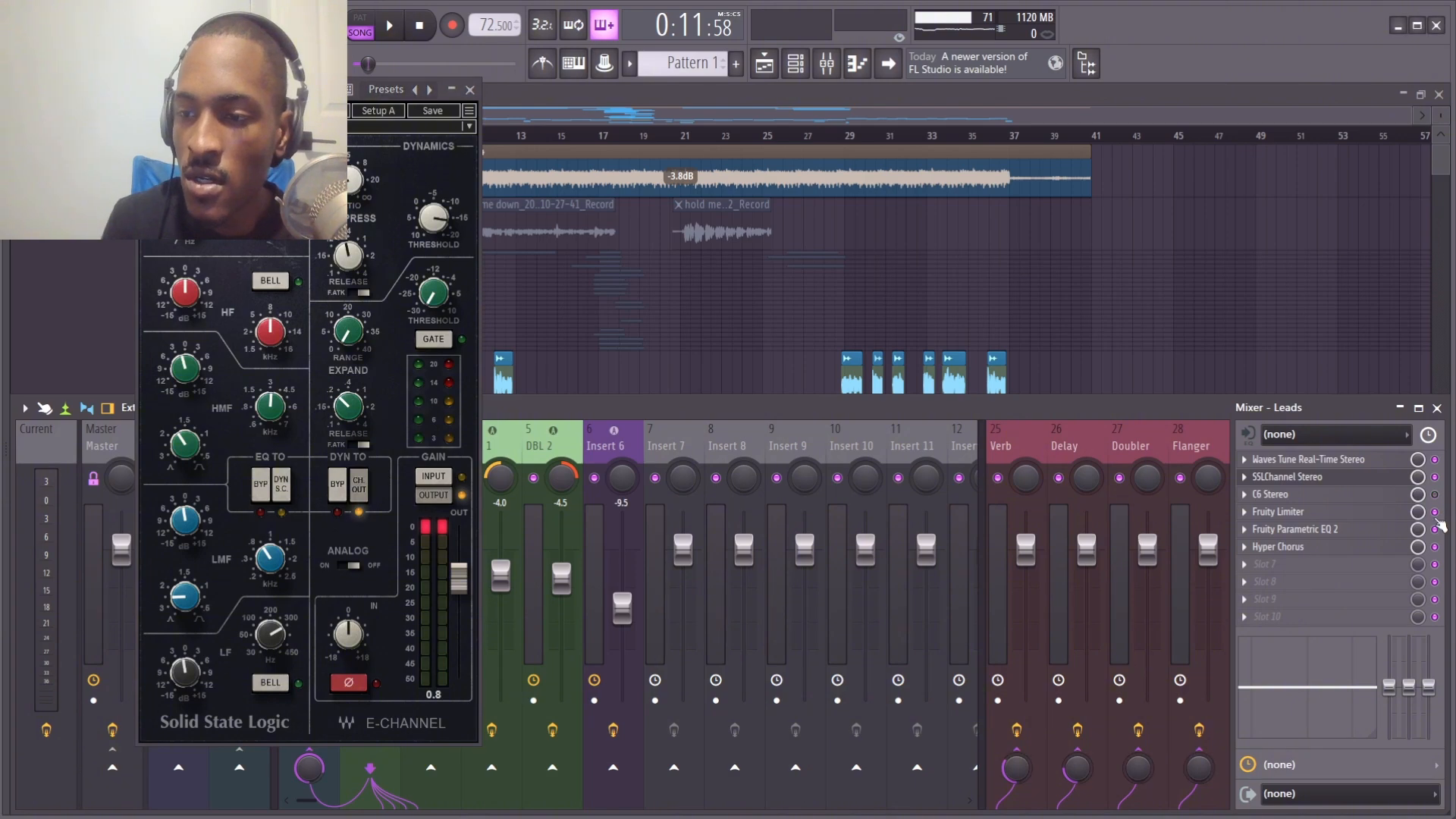
pyautogui.click(1434, 529)
pyautogui.click(1434, 546)
# Play the song to compare the lead vocal with SSLChannel Stereo bypassed and enabled, and stop playback.
pyautogui.press('space')
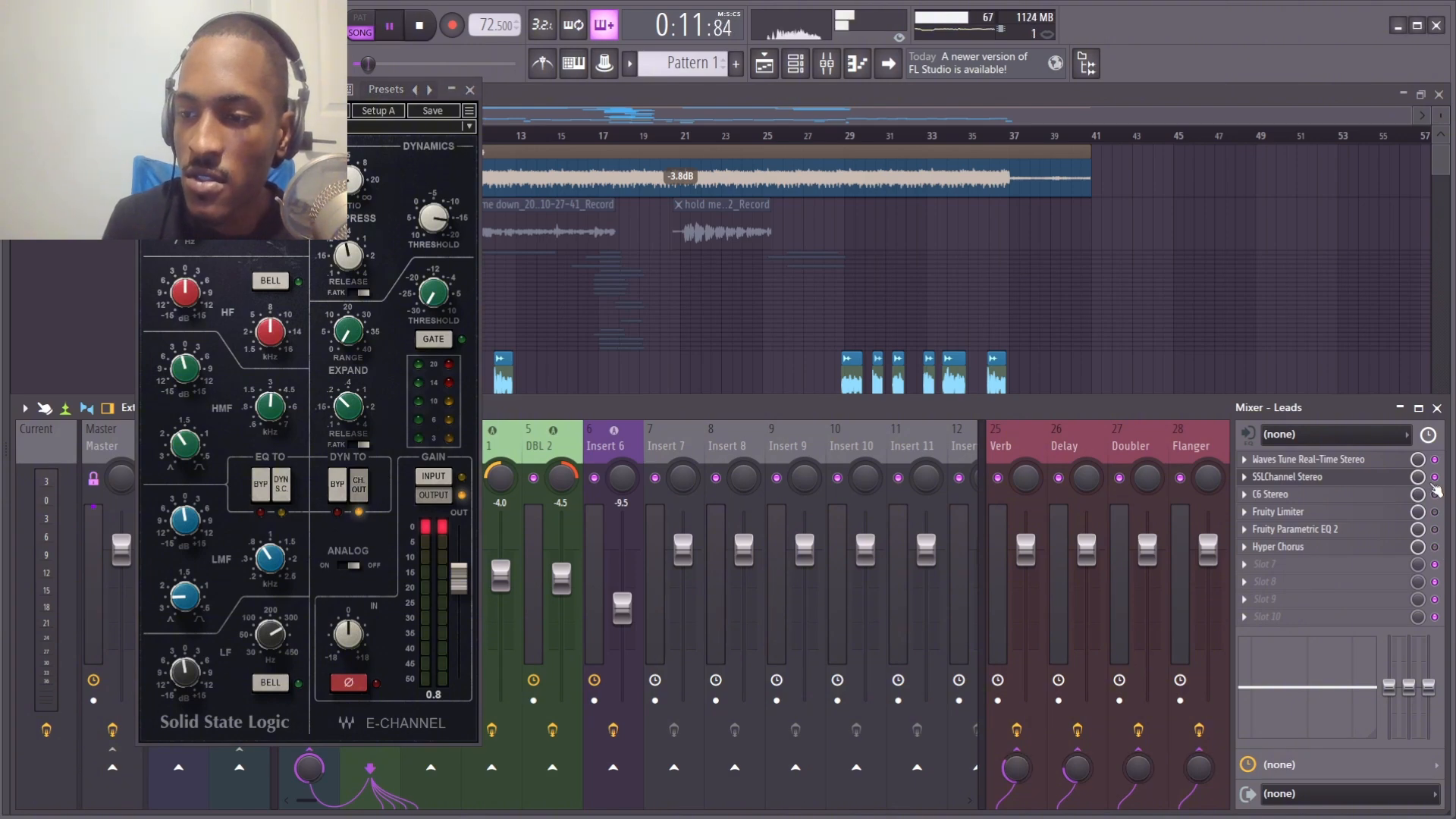
pyautogui.click(1434, 479)
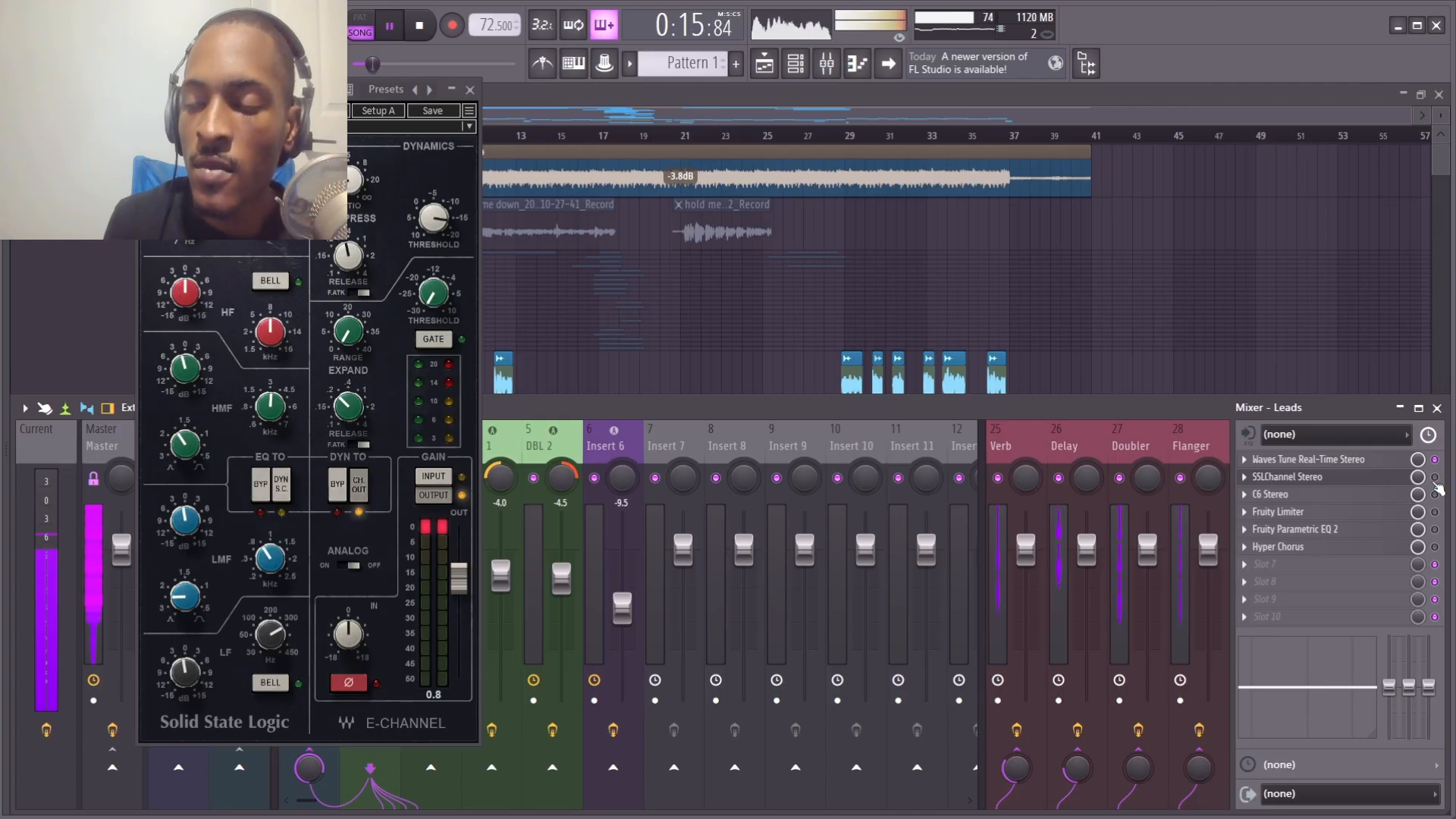
pyautogui.click(1435, 478)
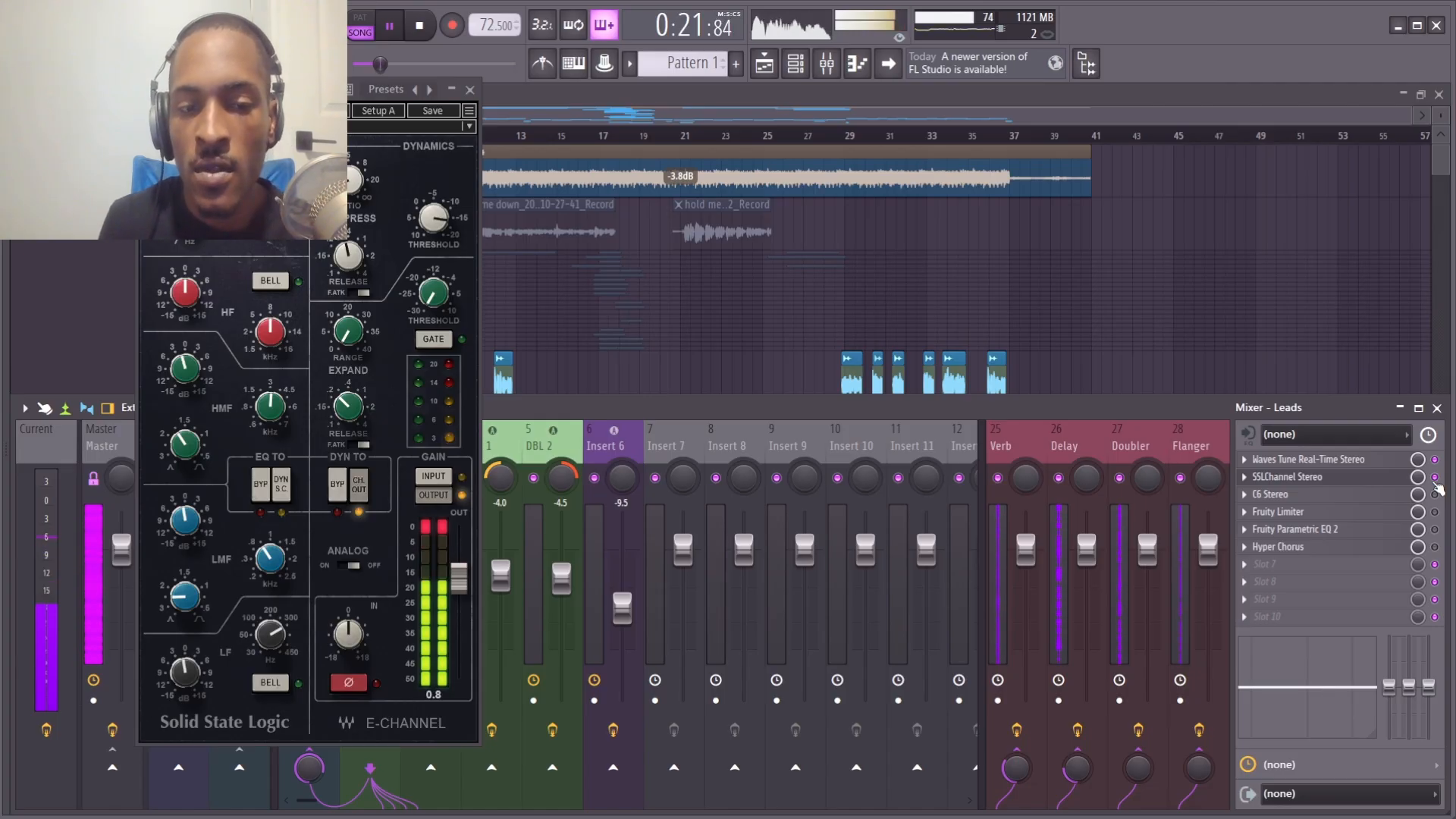
pyautogui.press('space')
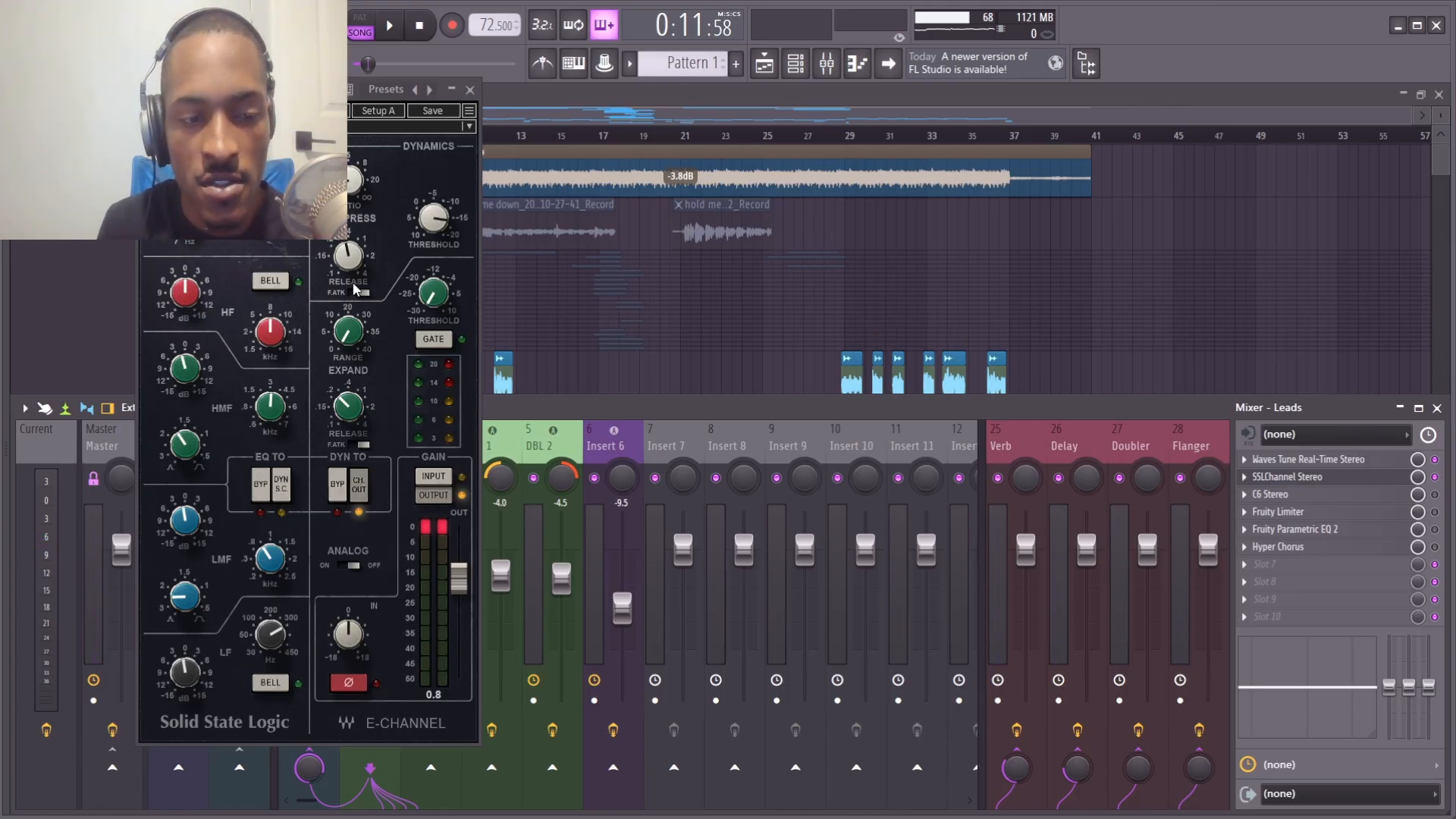
pyautogui.click(184, 671)
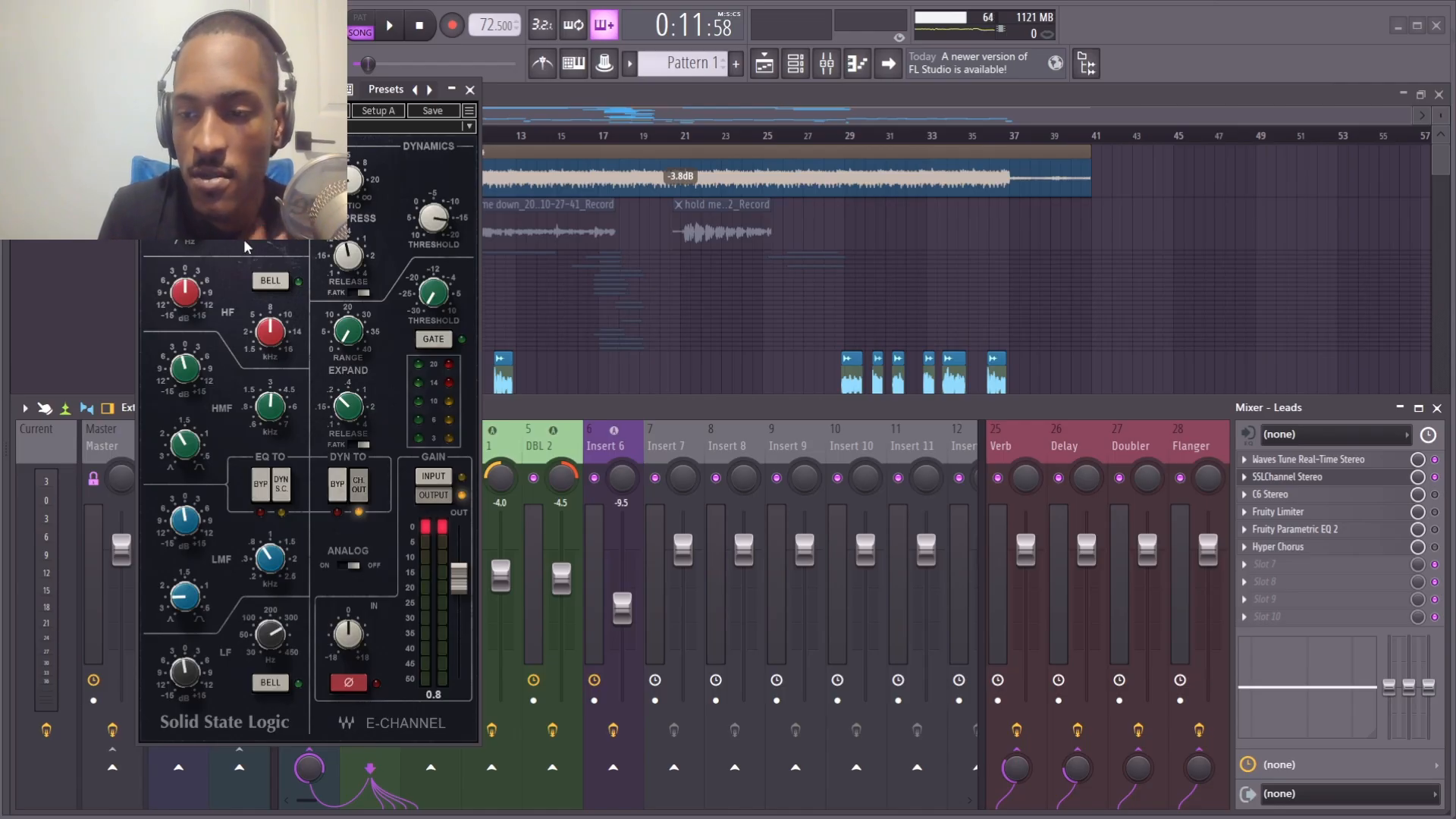
# Enable C6 Stereo on the Leads track, open its window and audition the vocal through it.
pyautogui.click(1434, 495)
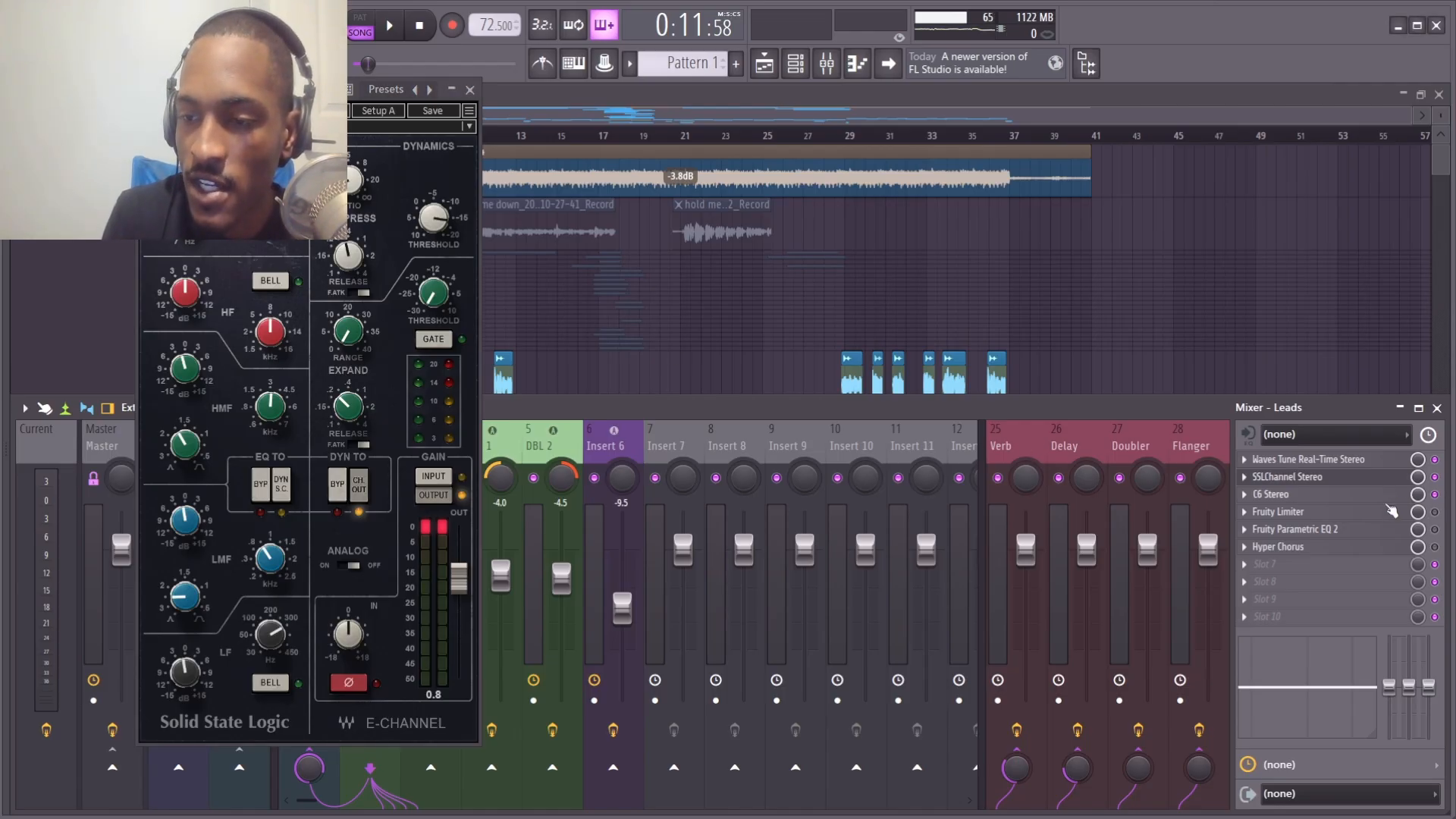
pyautogui.click(1384, 495)
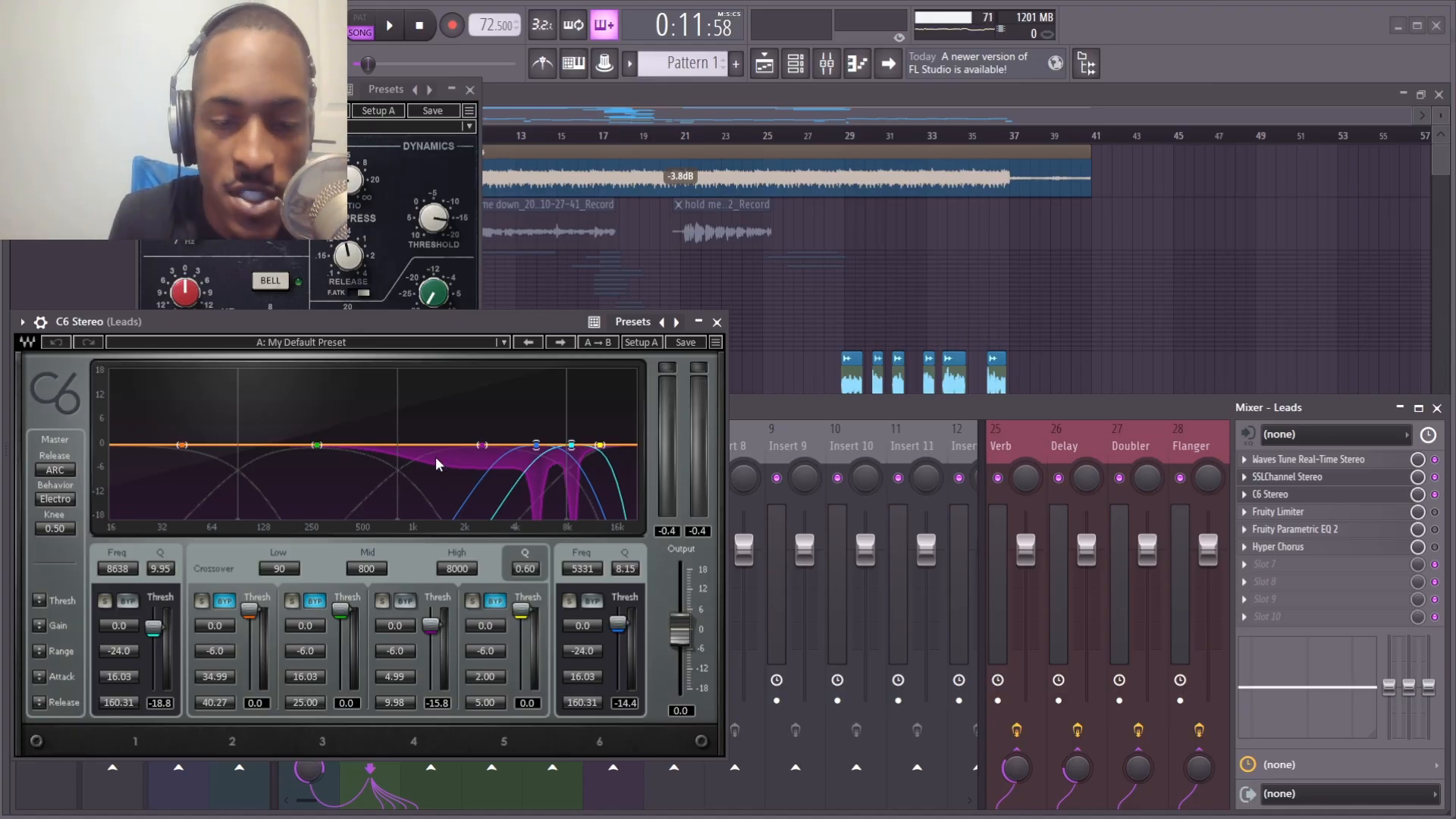
pyautogui.press('space')
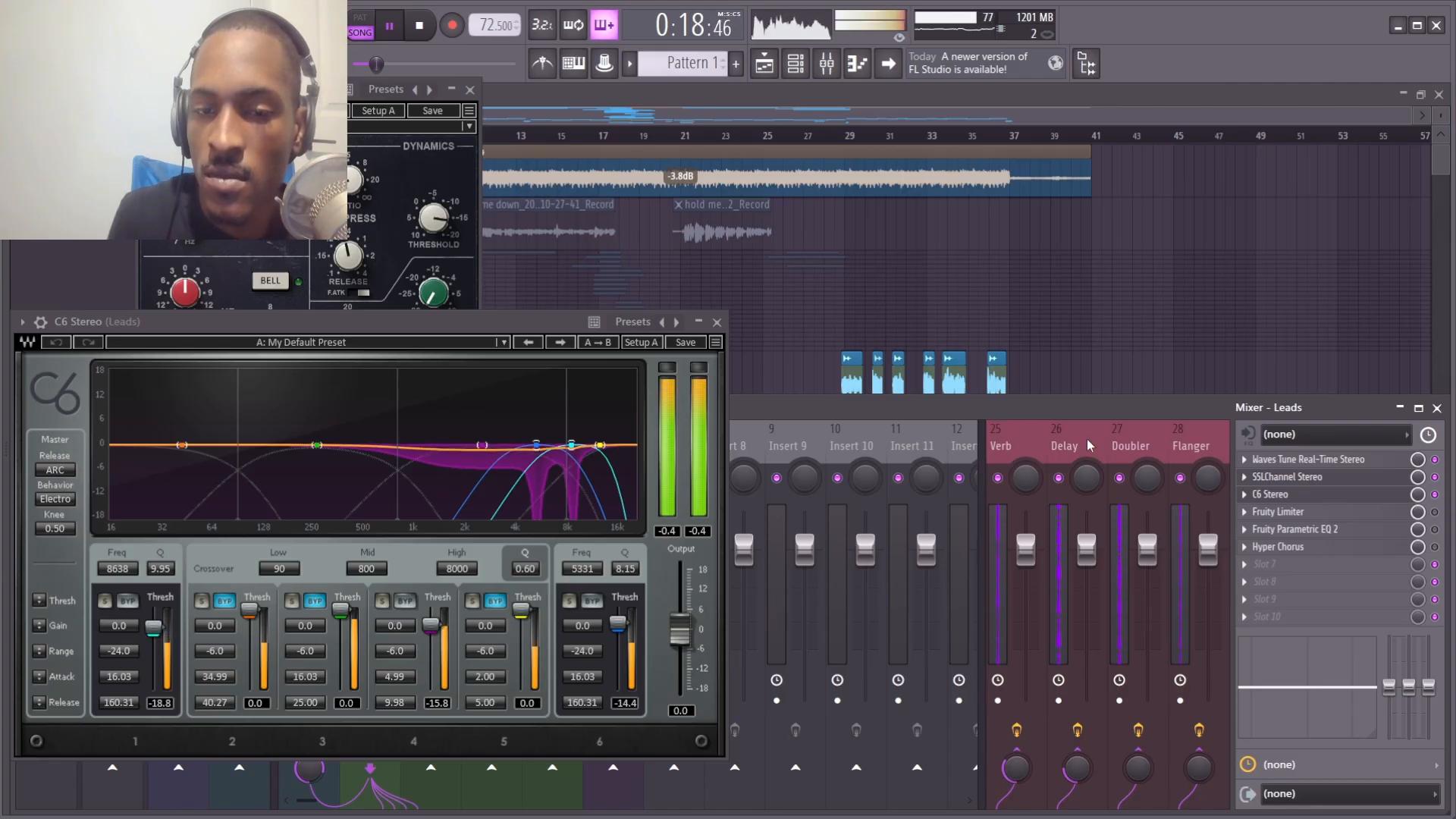
pyautogui.press('space')
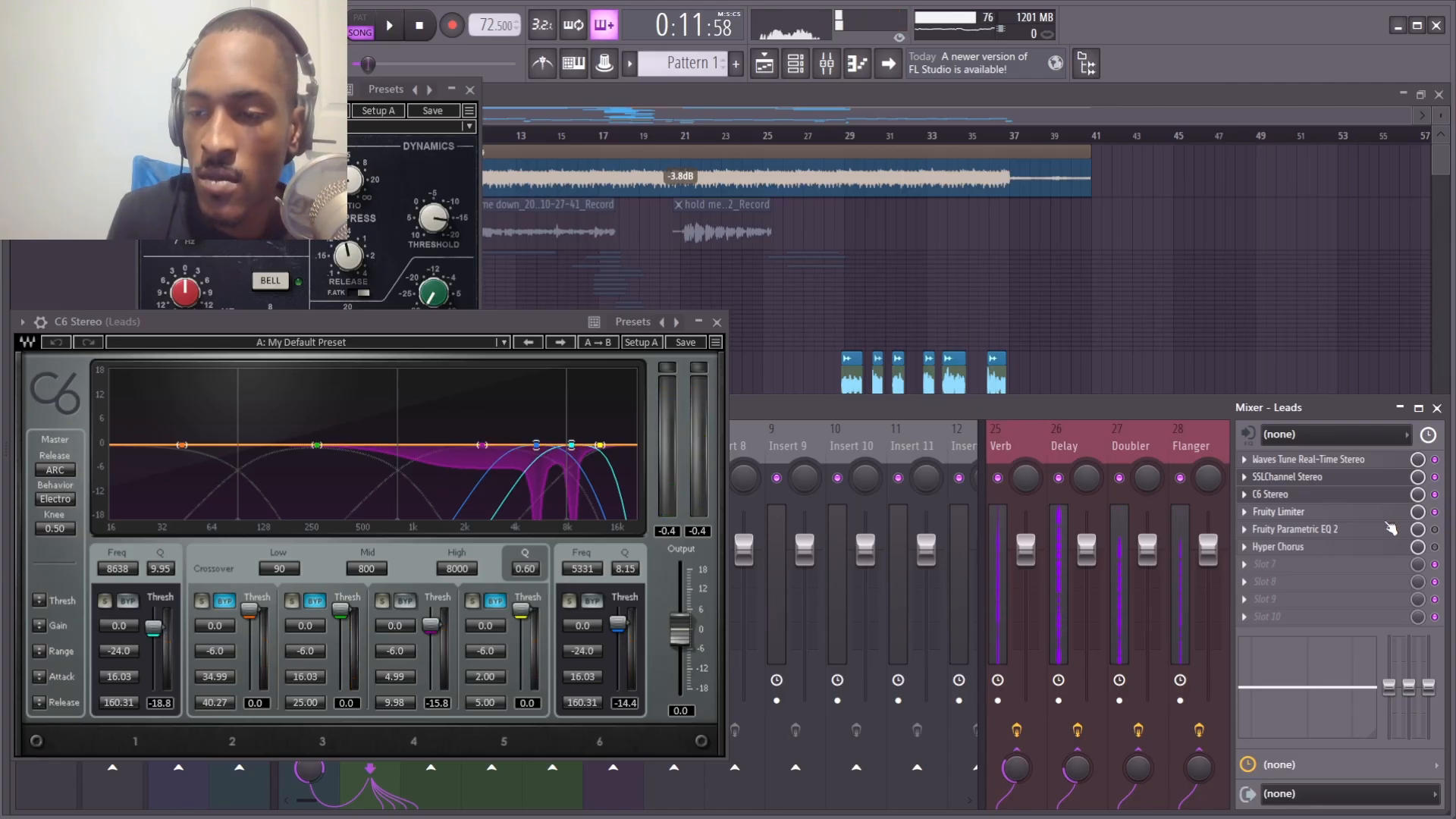
# Open Fruity Limiter on the Leads track and slightly adjust the noise gate's threshold and release.
pyautogui.click(1390, 513)
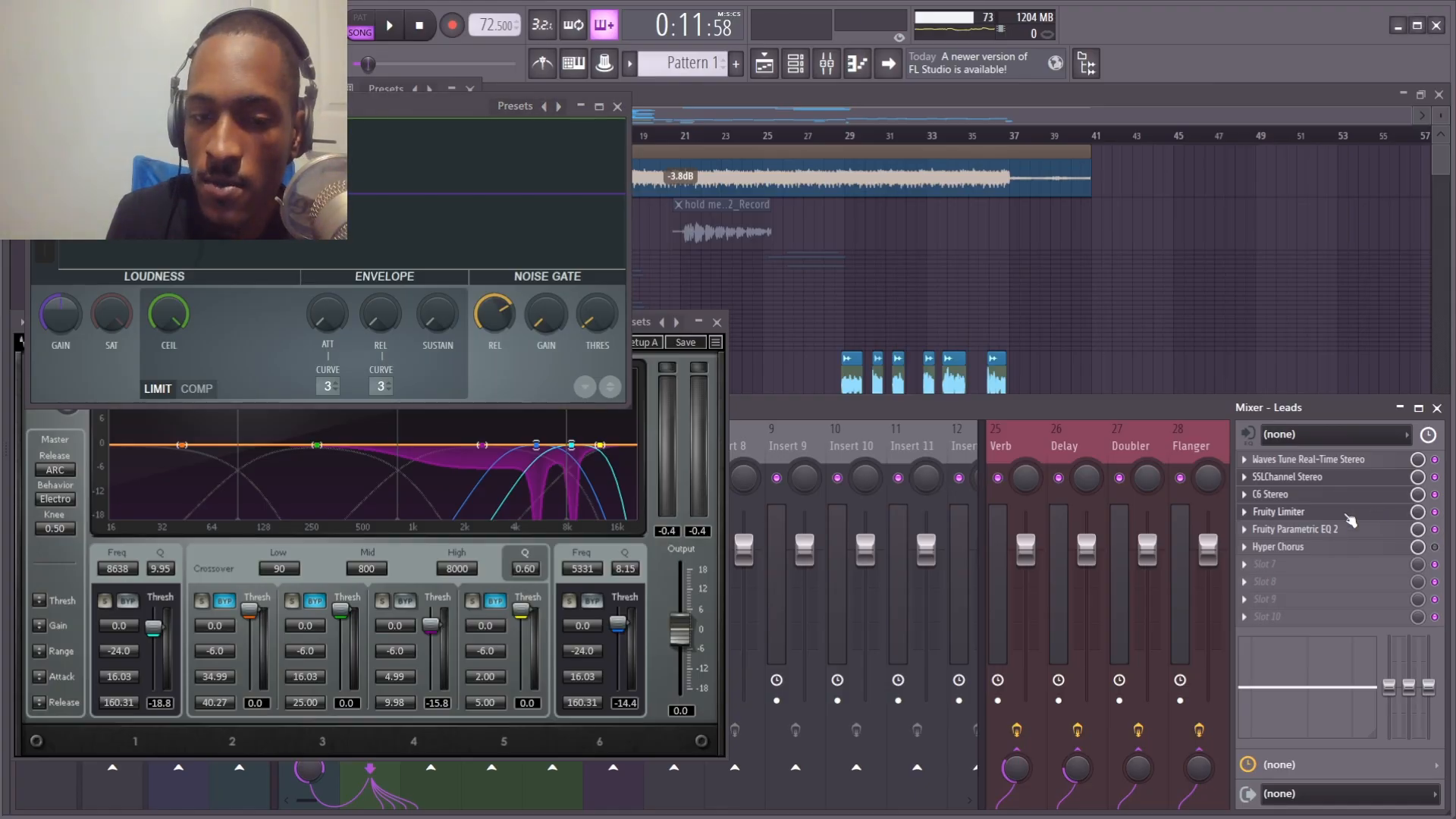
pyautogui.click(546, 324)
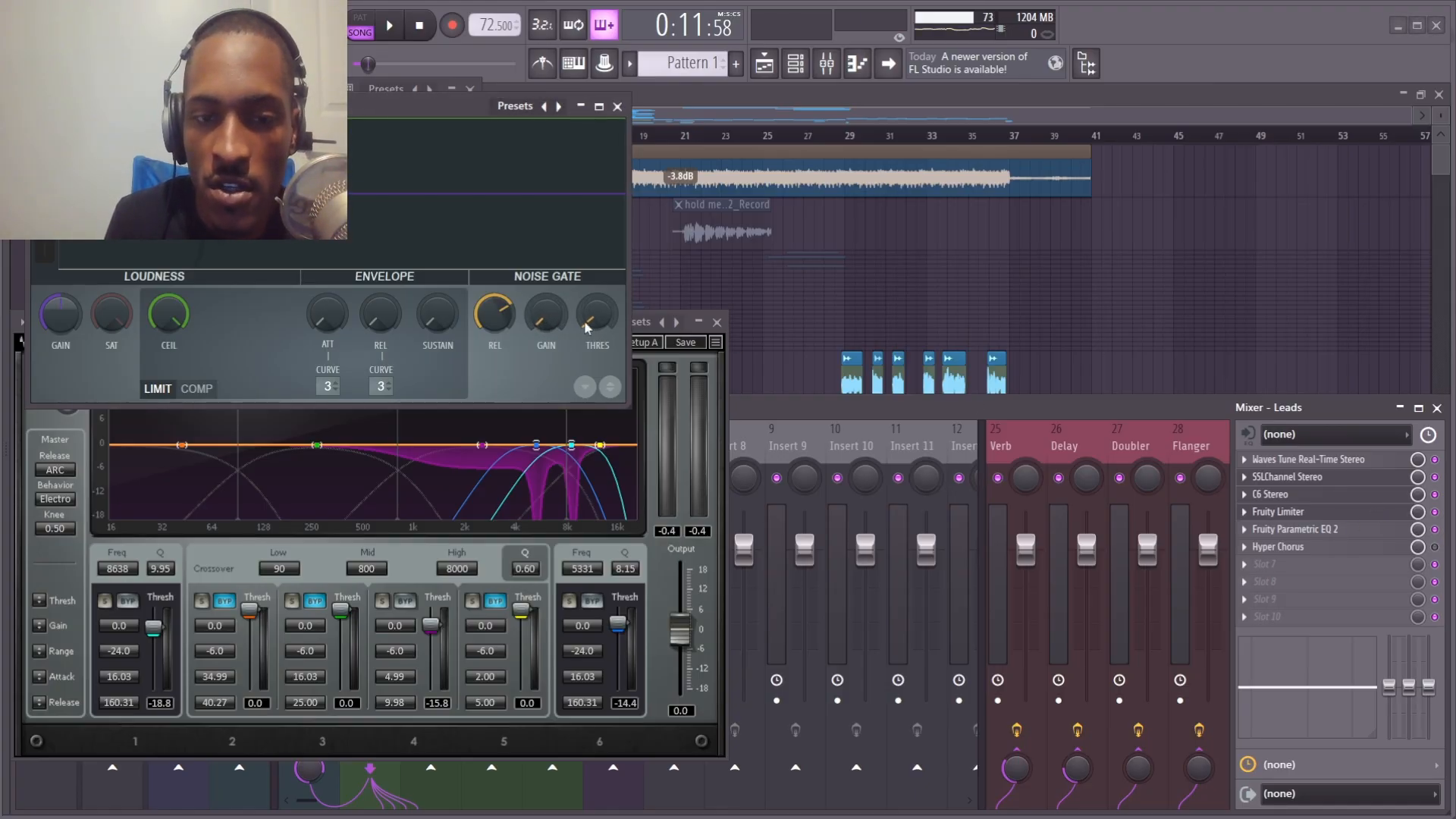
pyautogui.moveTo(589, 325); pyautogui.dragTo(589, 327)
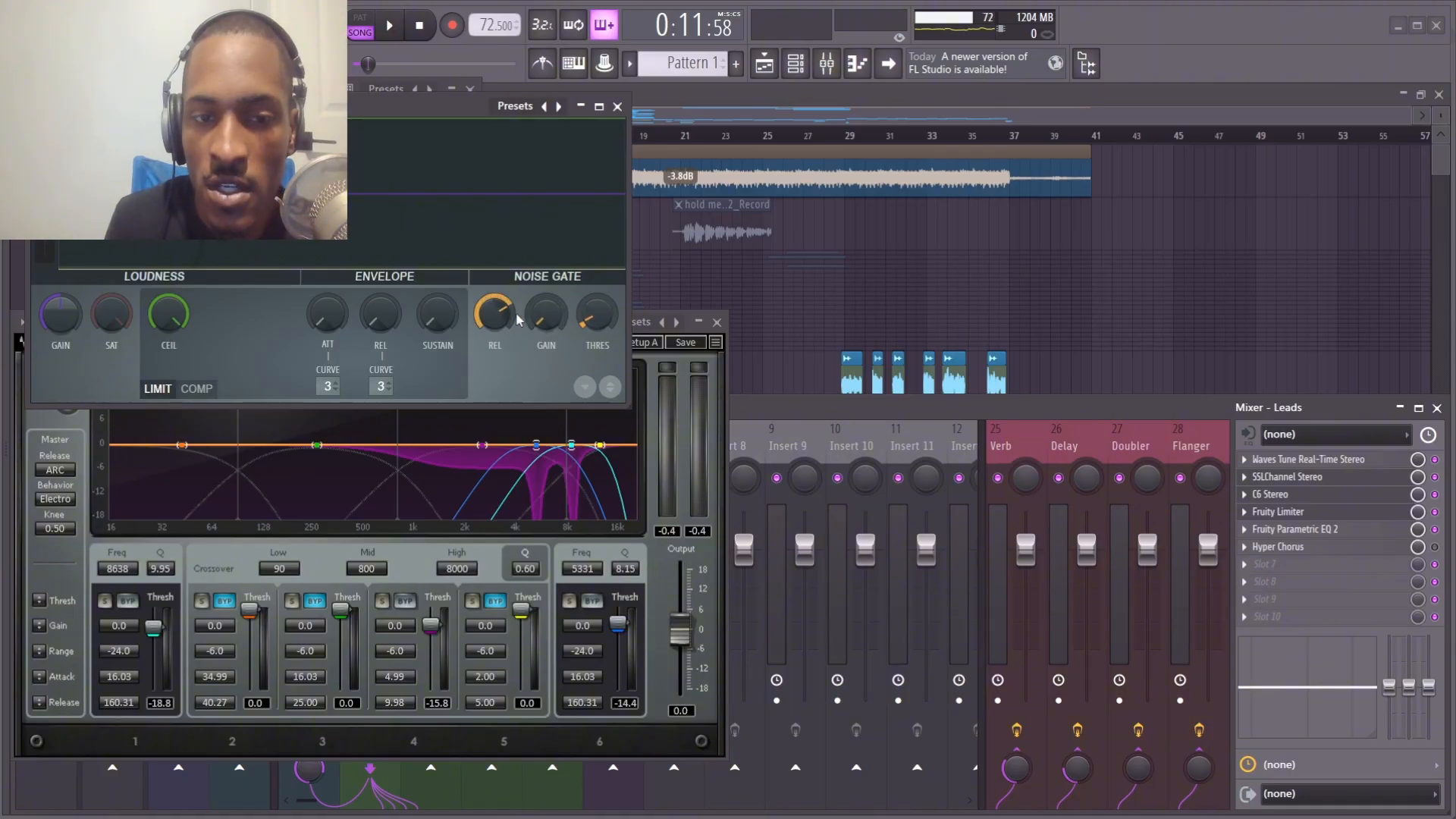
pyautogui.moveTo(502, 319); pyautogui.dragTo(502, 315)
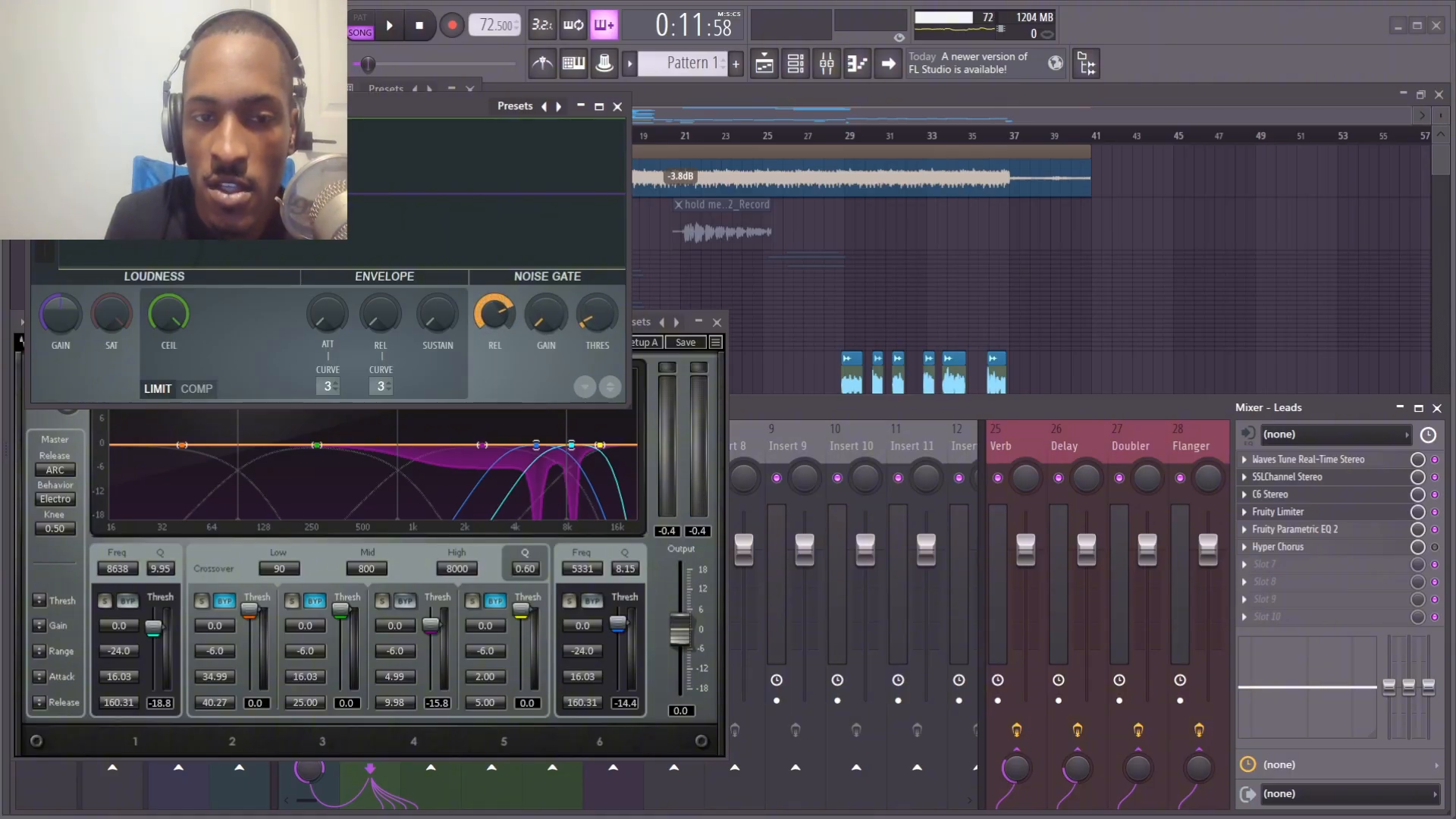
# Open Fruity Parametric EQ 2 and Hyper Chorus on the Leads track and play the song to hear the chain.
pyautogui.click(1295, 528)
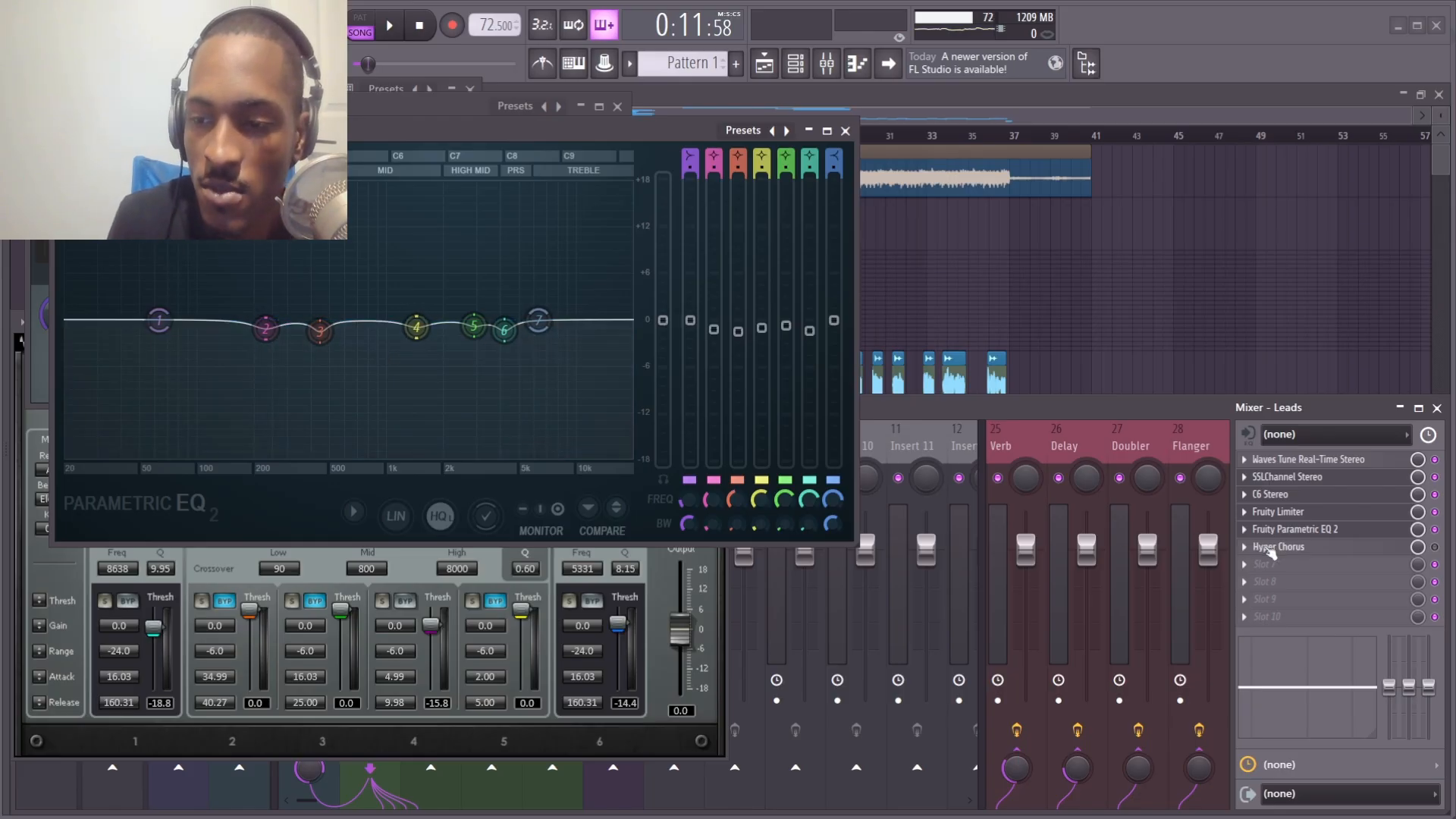
pyautogui.click(1301, 549)
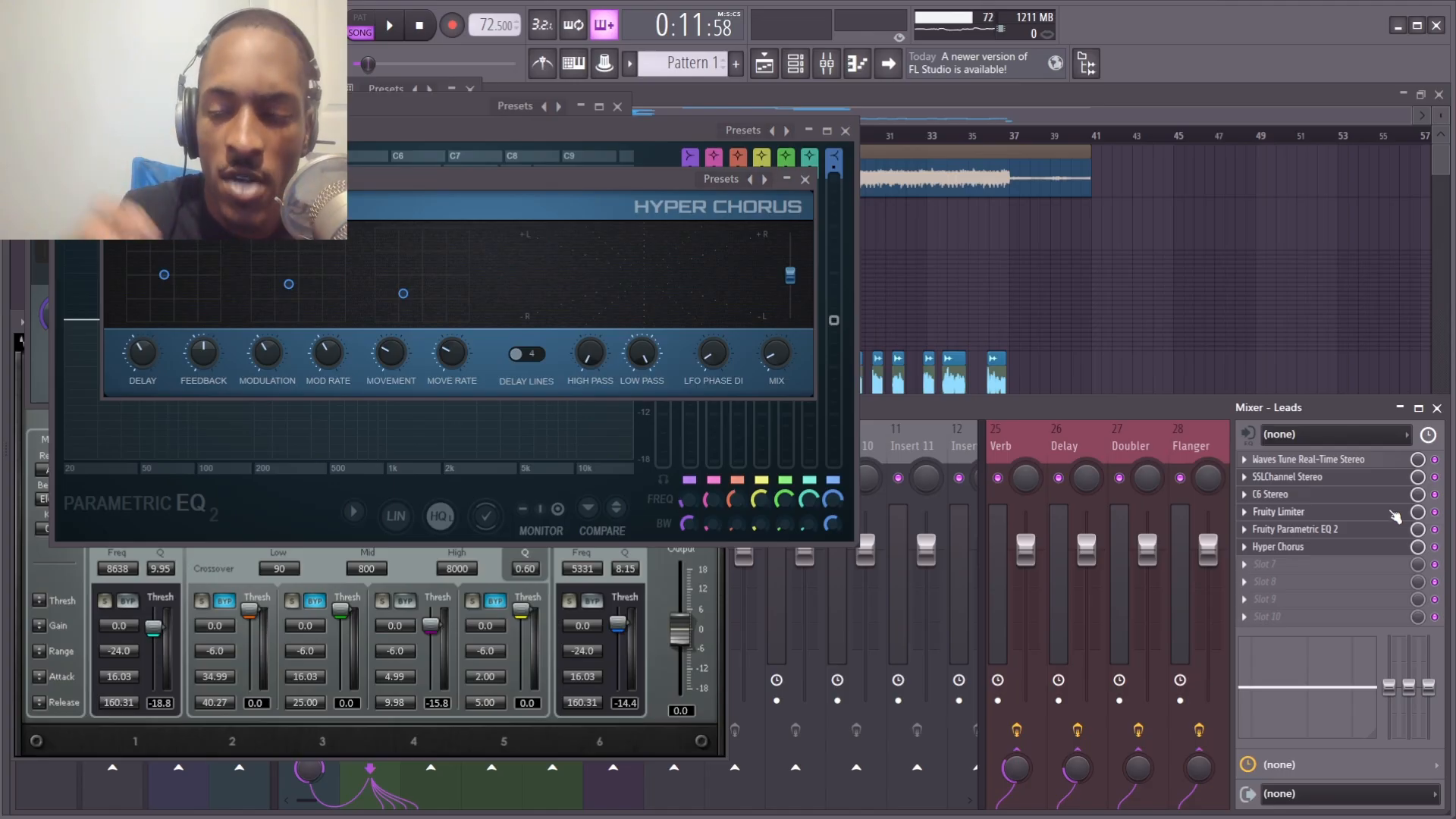
pyautogui.press('space')
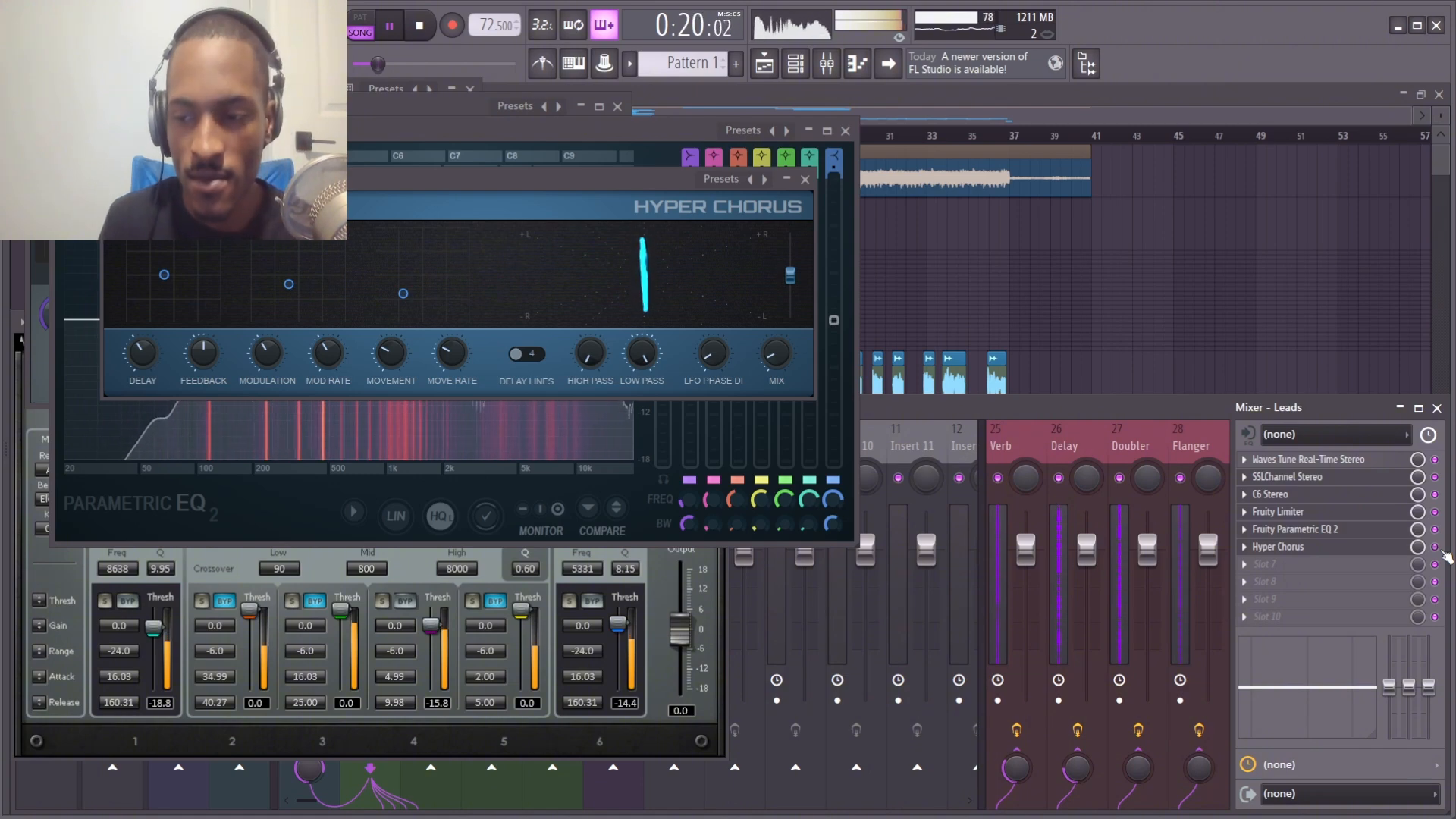
# Stop playback and close the Parametric EQ 2, Hyper Chorus, Fruity Limiter, C6 and SSLChannel windows of the Leads track.
pyautogui.click(845, 131)
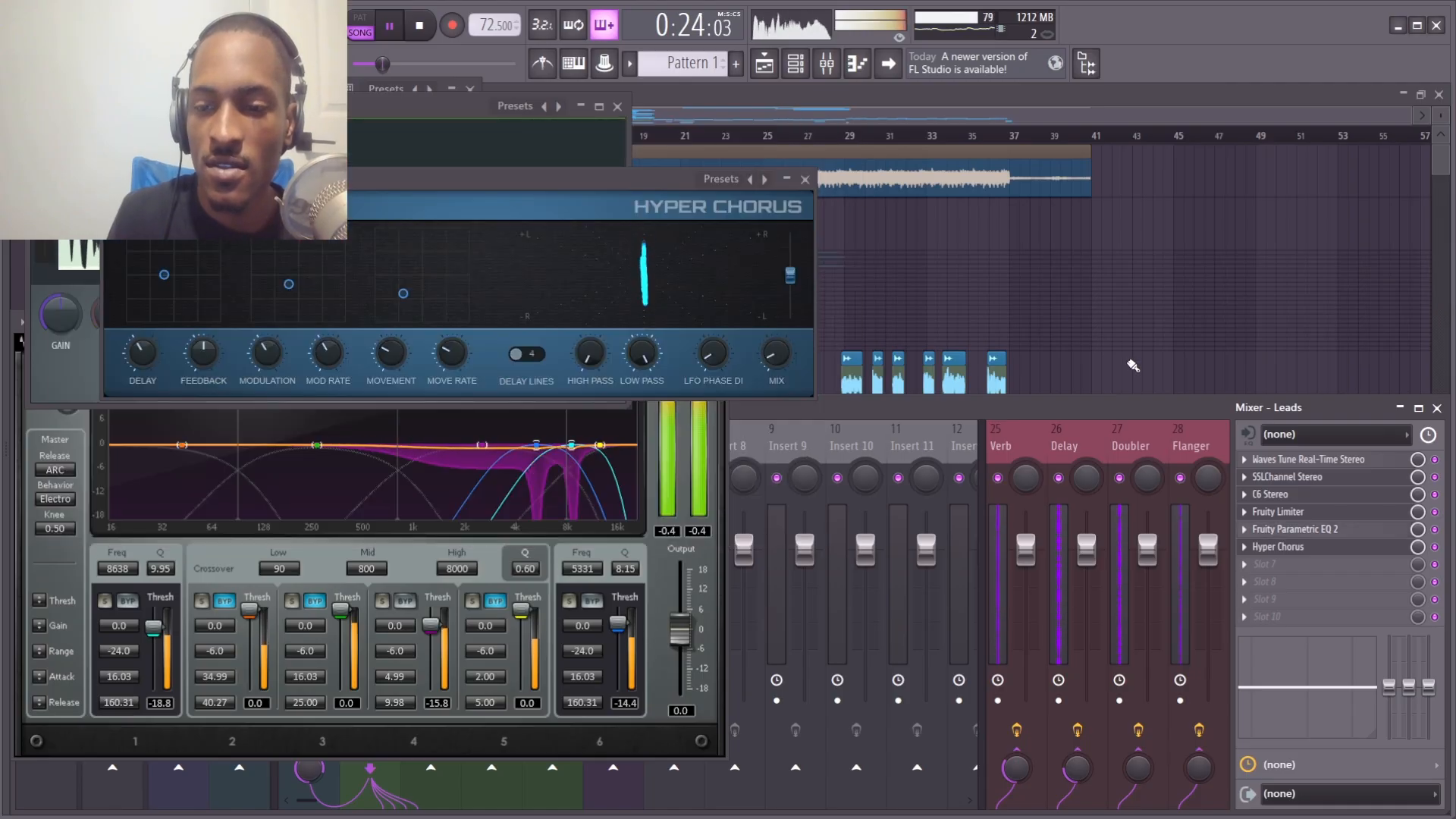
pyautogui.press('space')
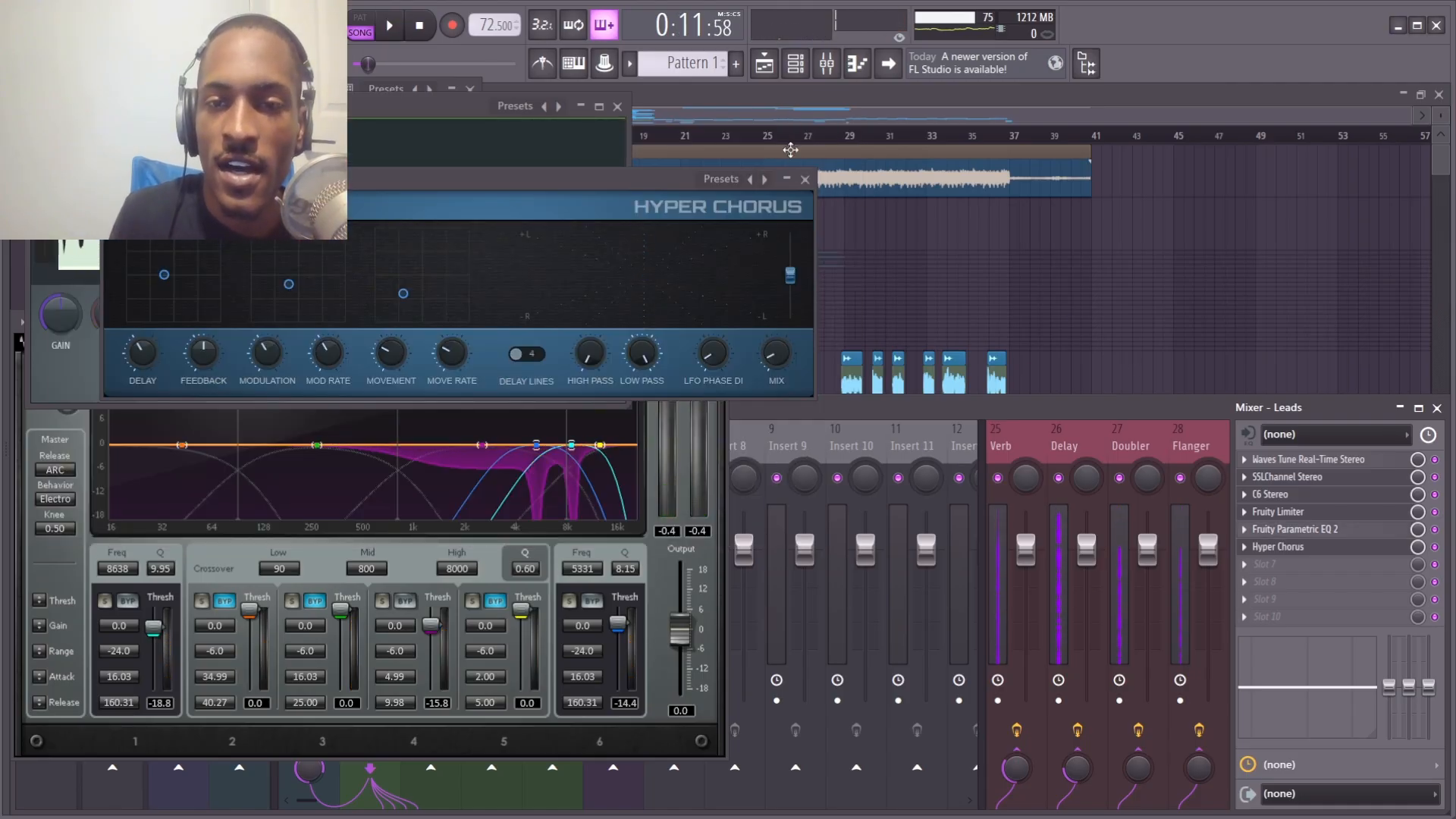
pyautogui.click(805, 179)
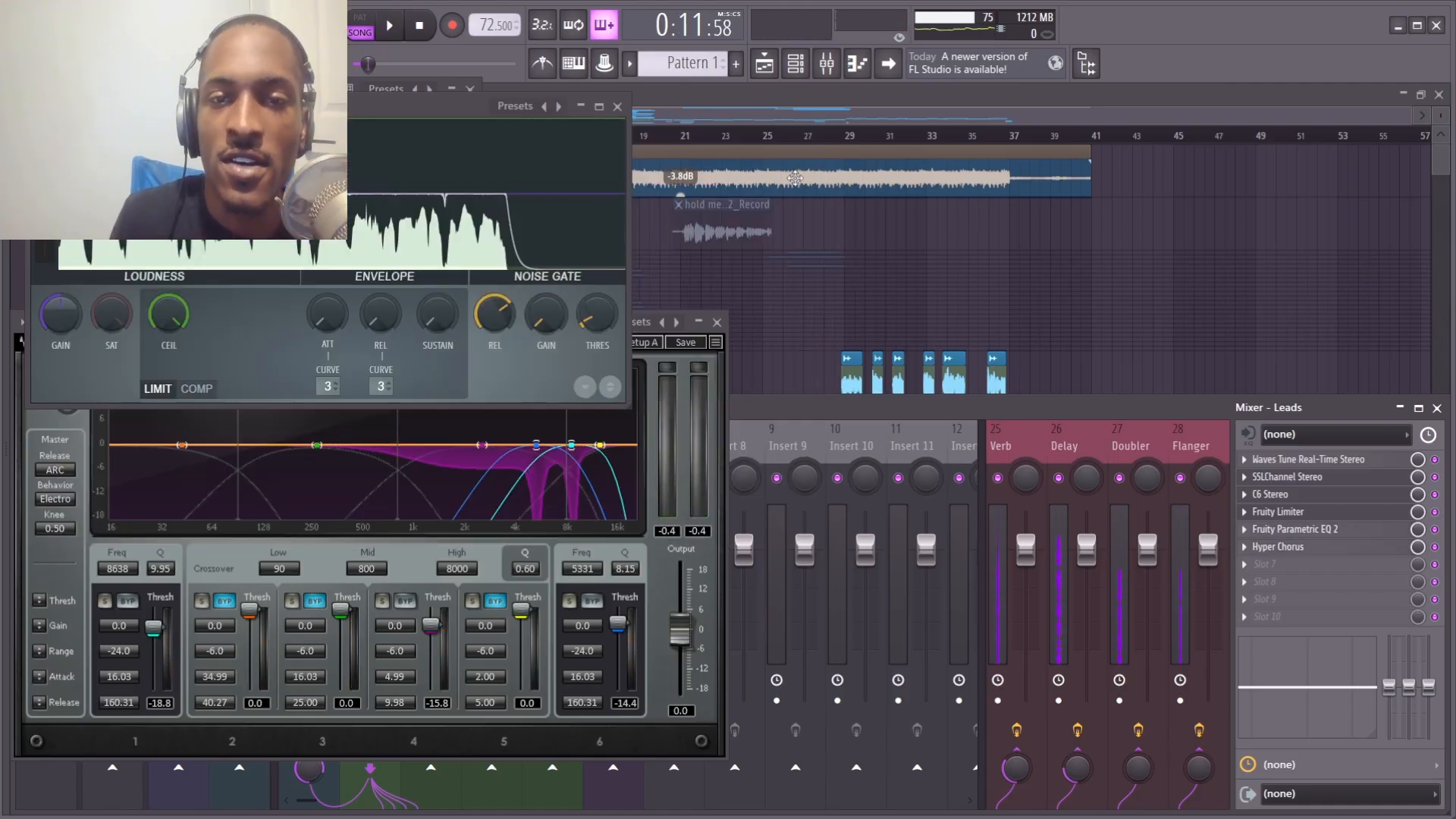
pyautogui.click(617, 106)
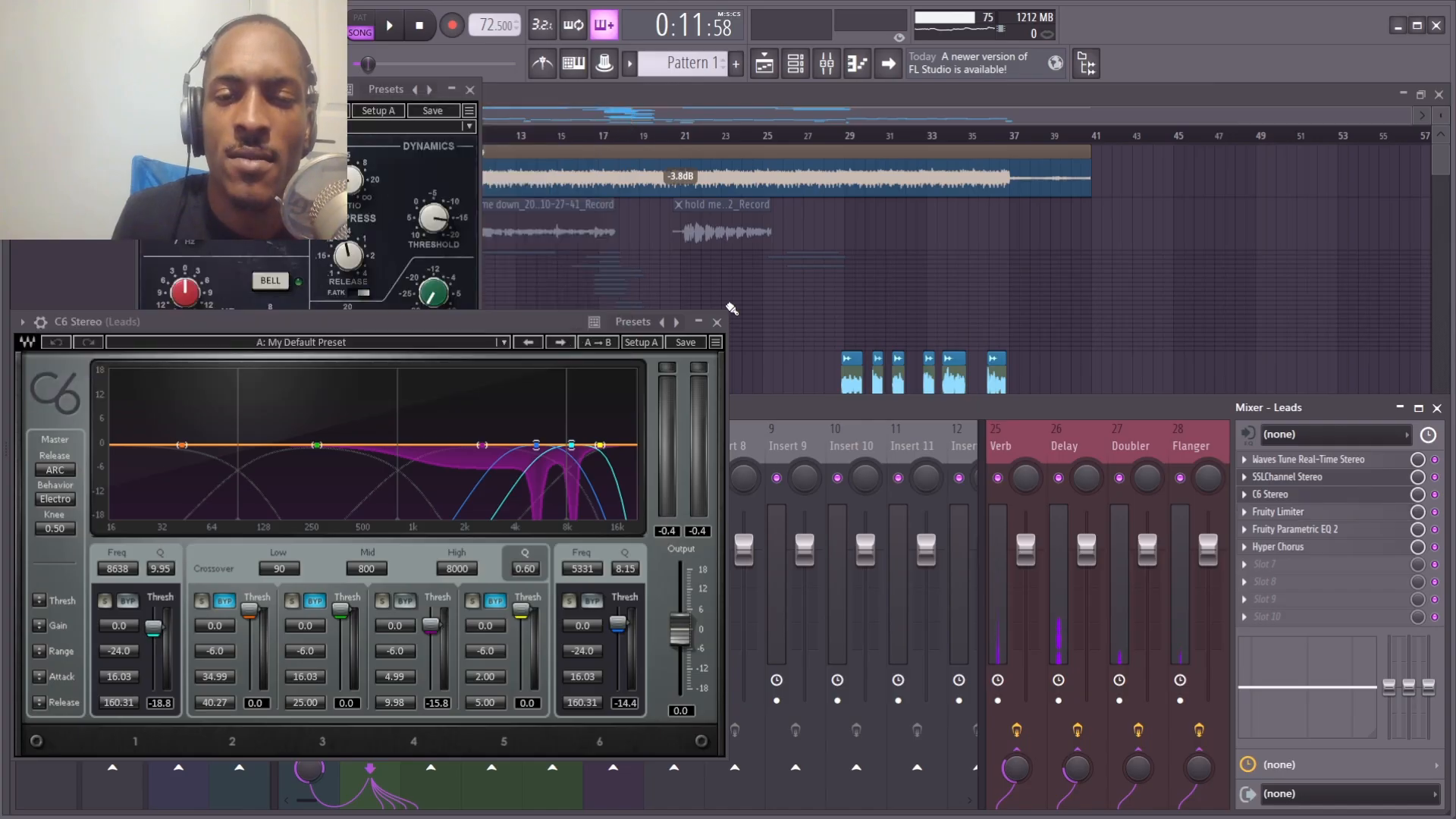
pyautogui.click(717, 321)
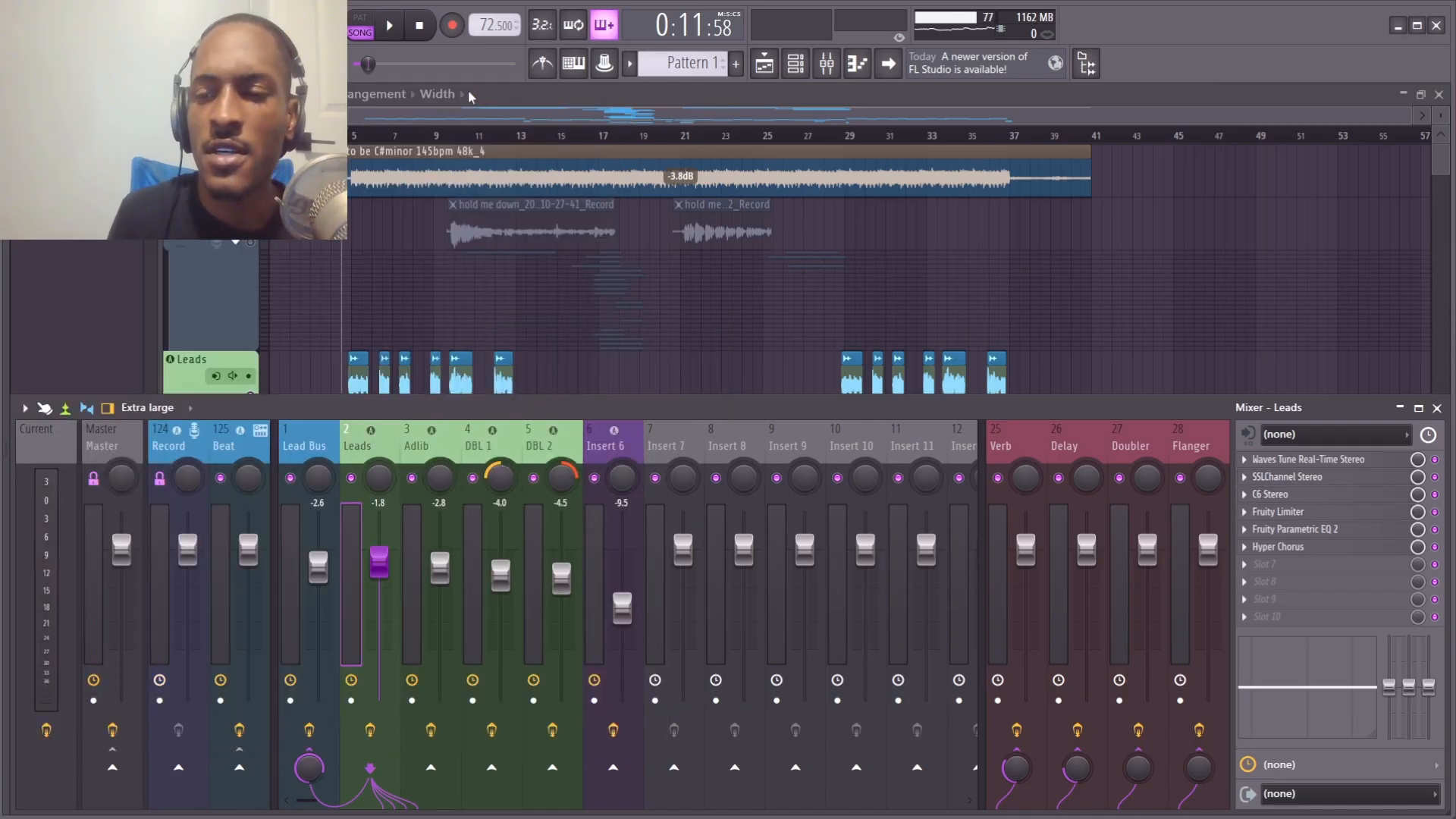
pyautogui.click(470, 89)
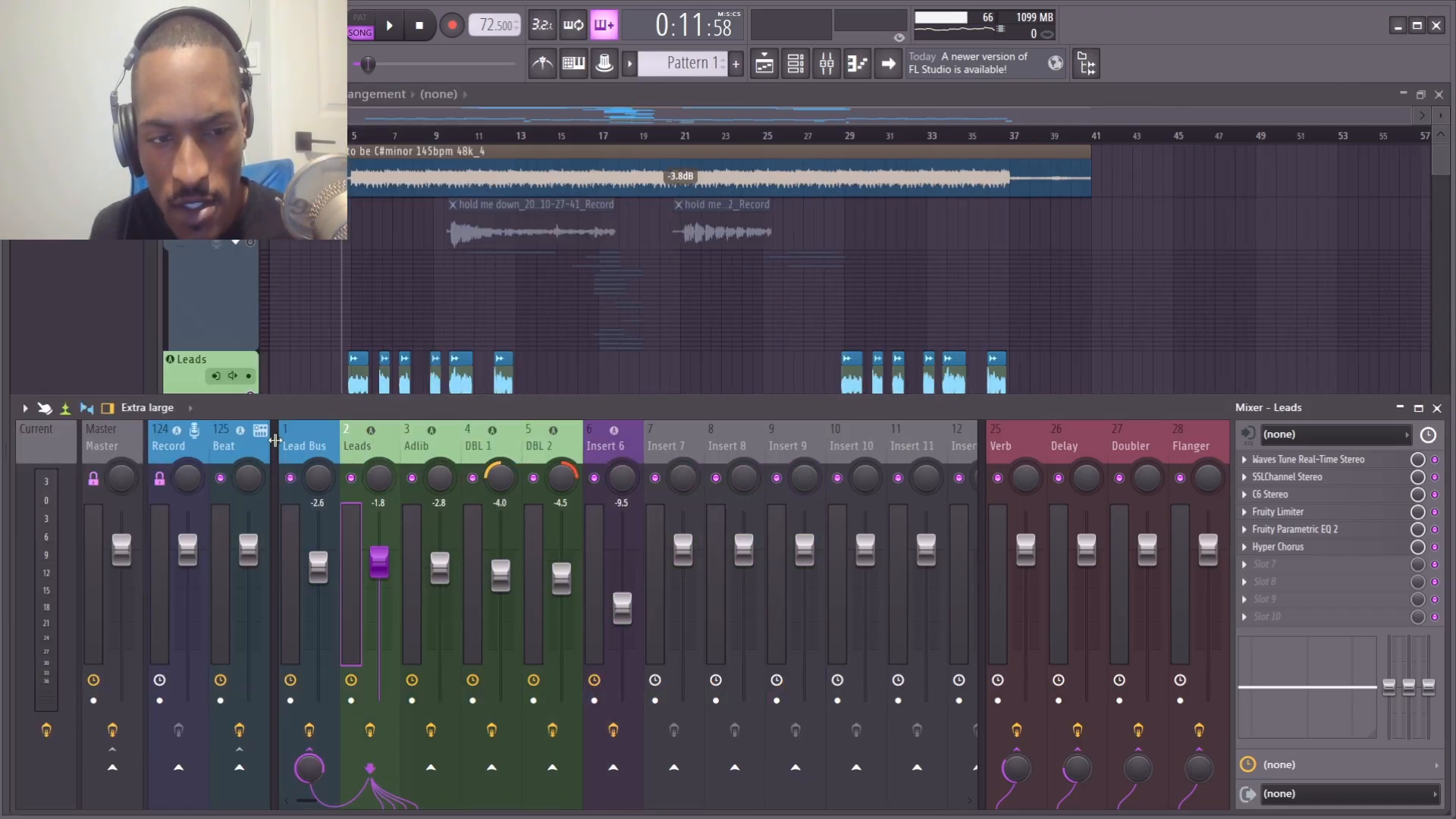
# Examine the plugin chains and routing of the Lead Bus, Leads, Adlib, DBL 1, DBL 2 and Master mixer tracks.
pyautogui.click(297, 457)
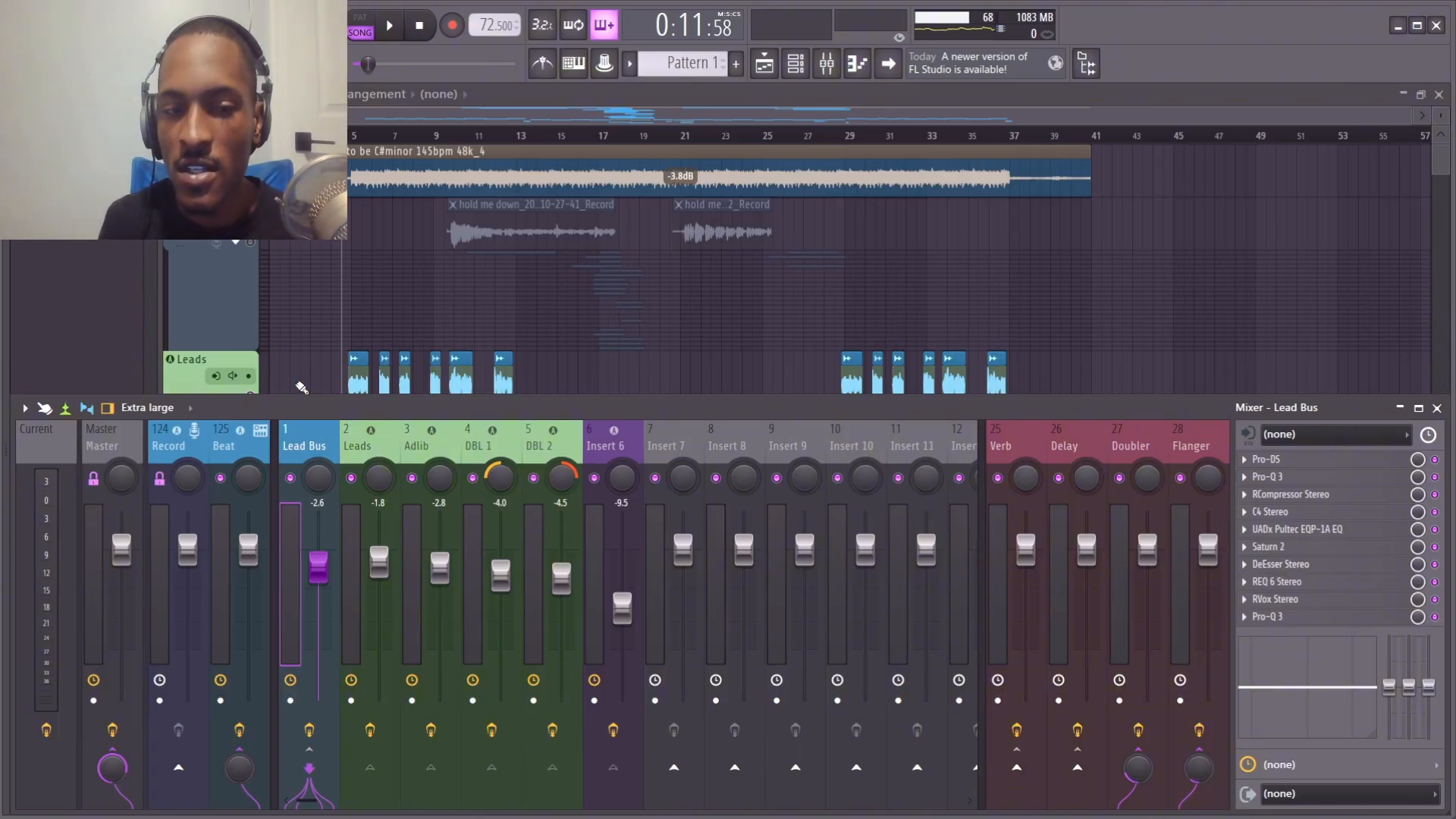
pyautogui.click(371, 444)
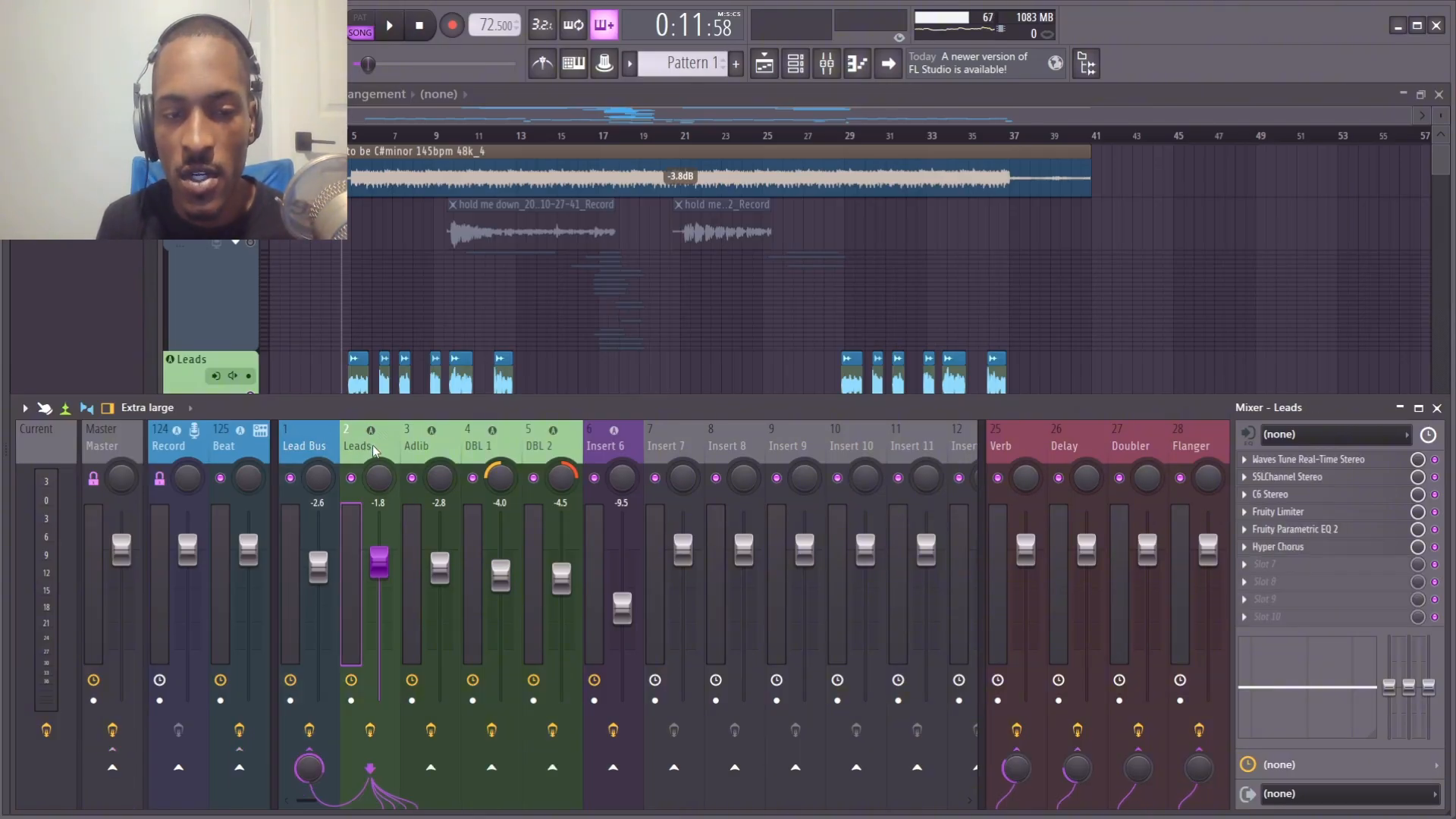
pyautogui.click(417, 453)
pyautogui.click(489, 451)
pyautogui.click(533, 449)
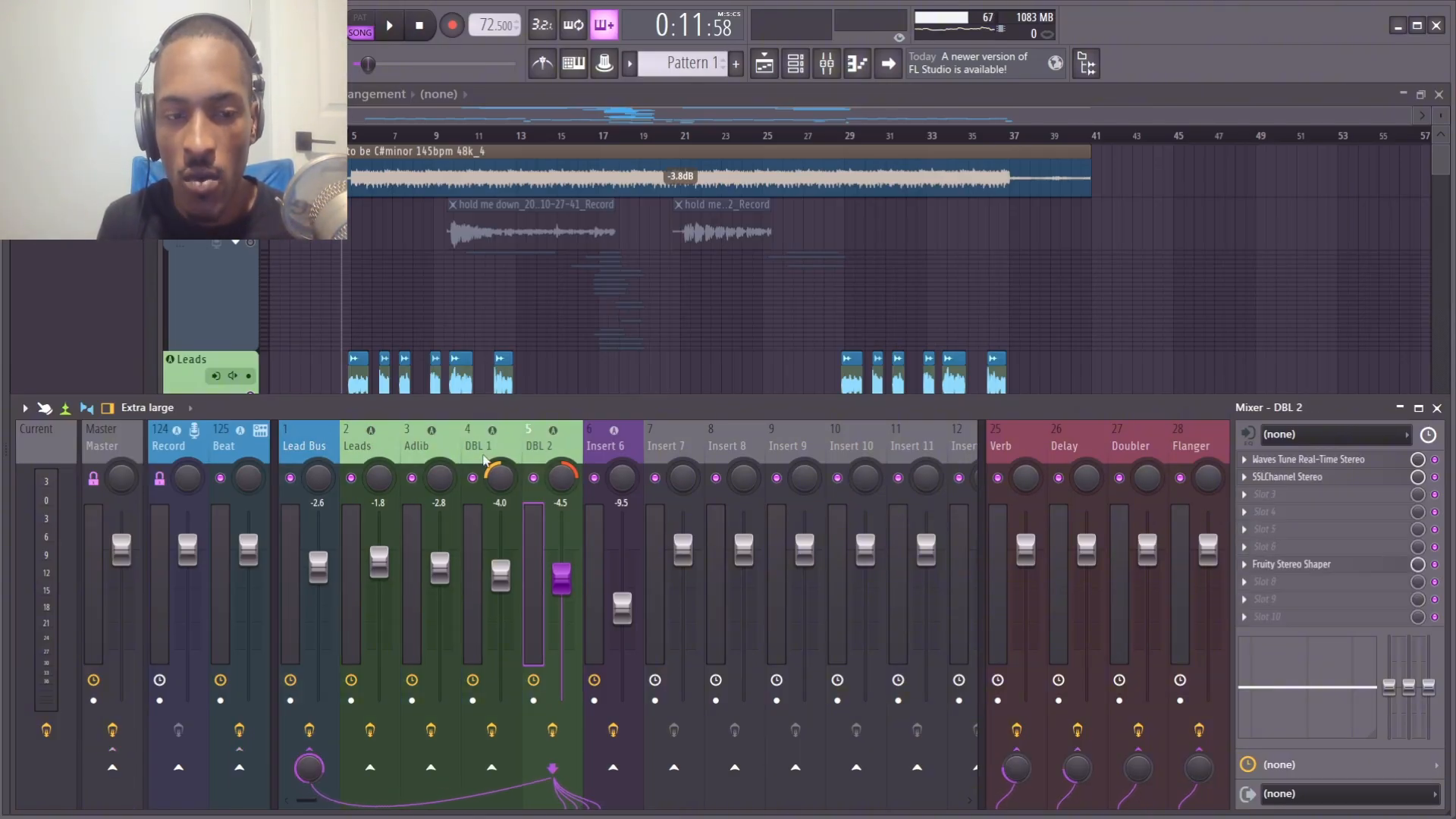
pyautogui.click(310, 446)
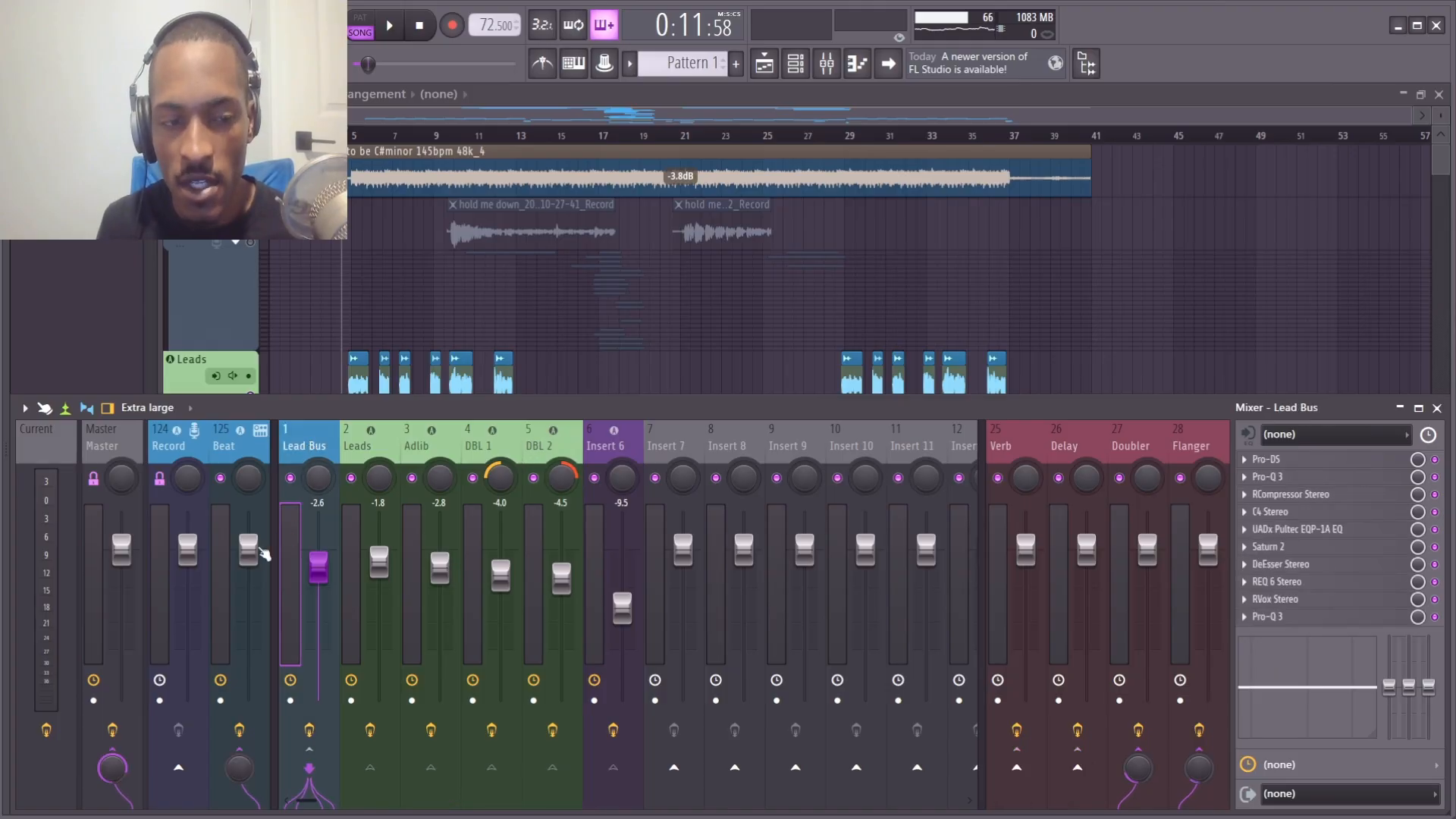
pyautogui.click(127, 453)
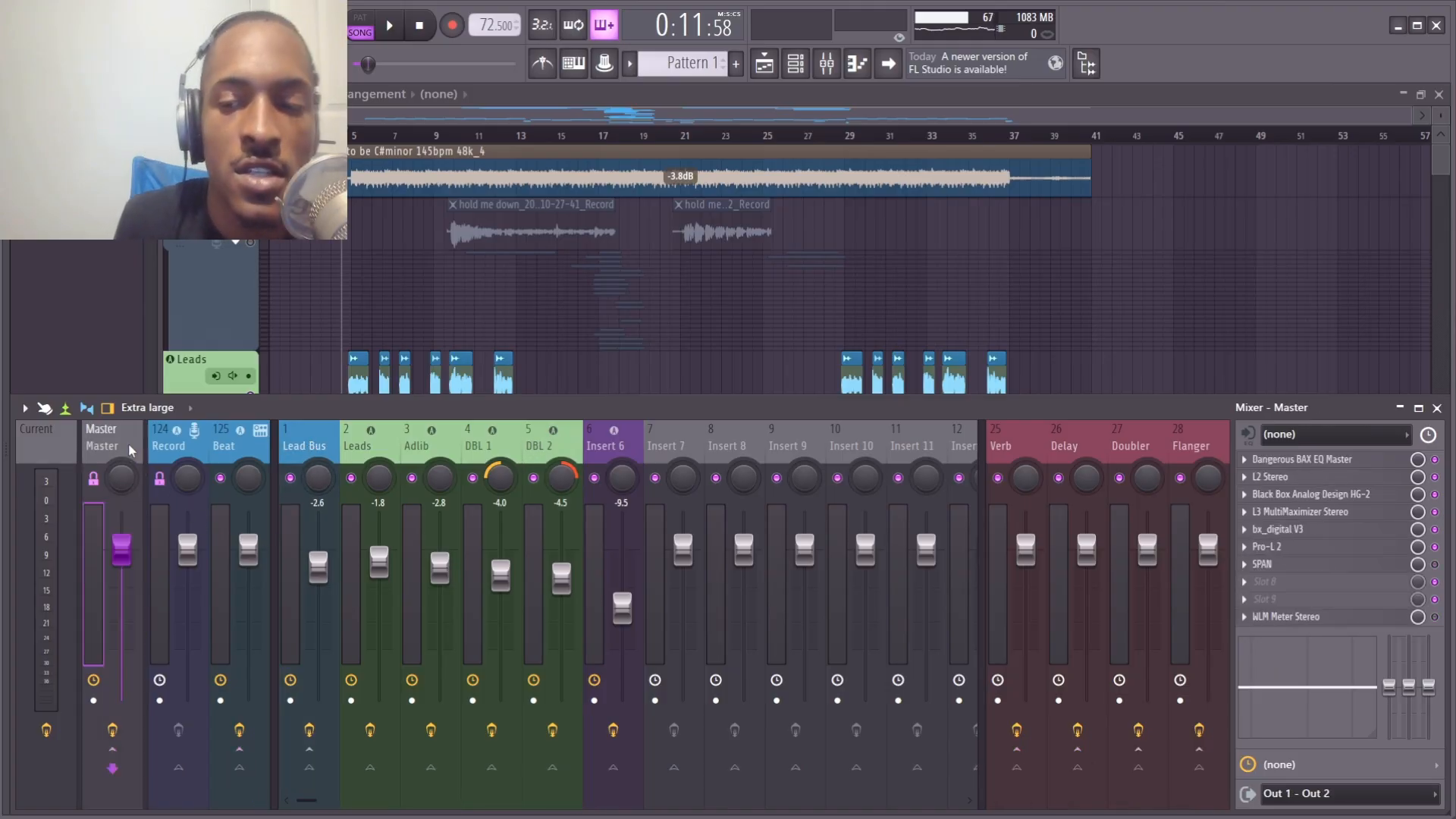
pyautogui.click(319, 454)
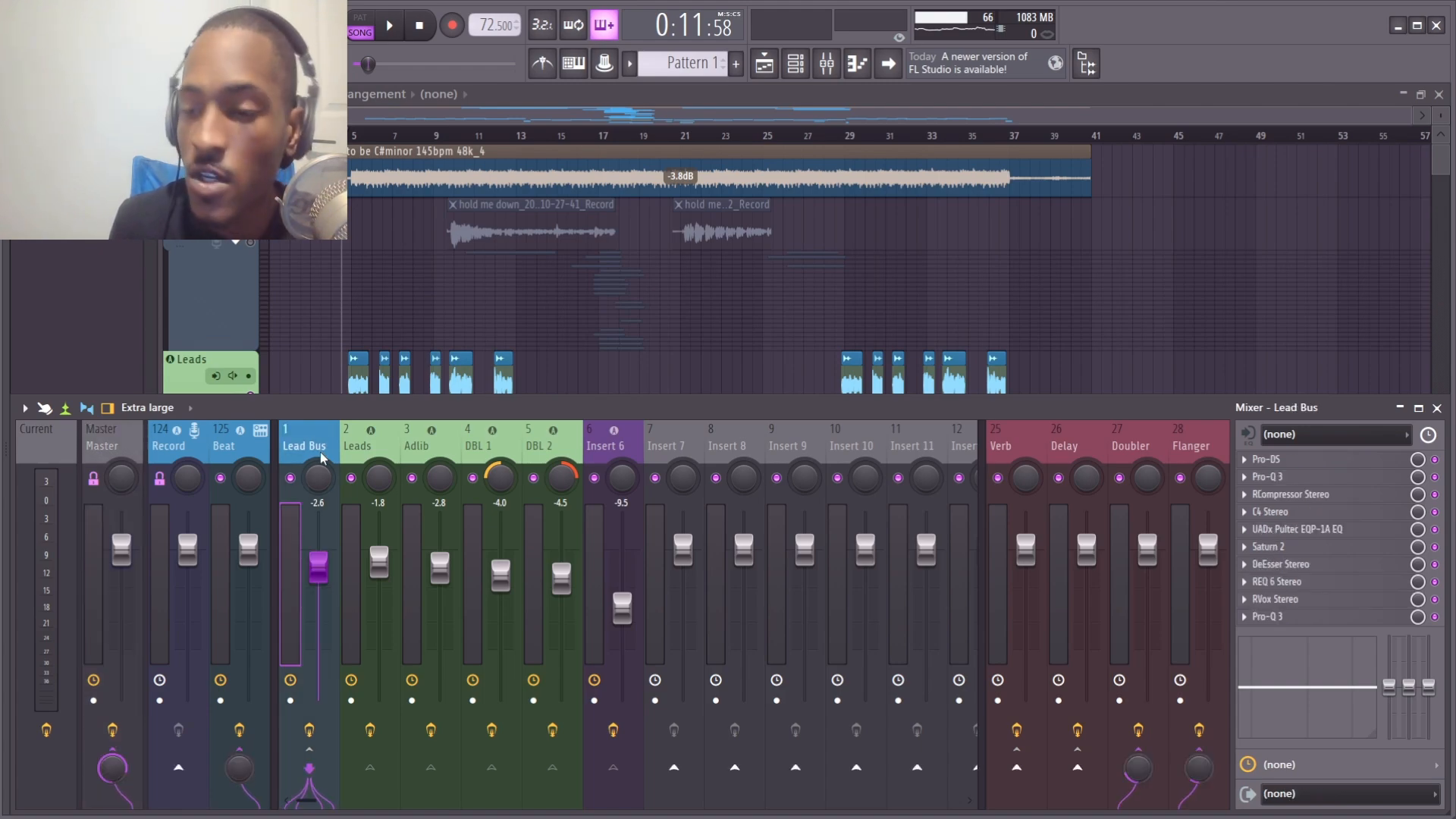
pyautogui.click(378, 453)
pyautogui.click(448, 455)
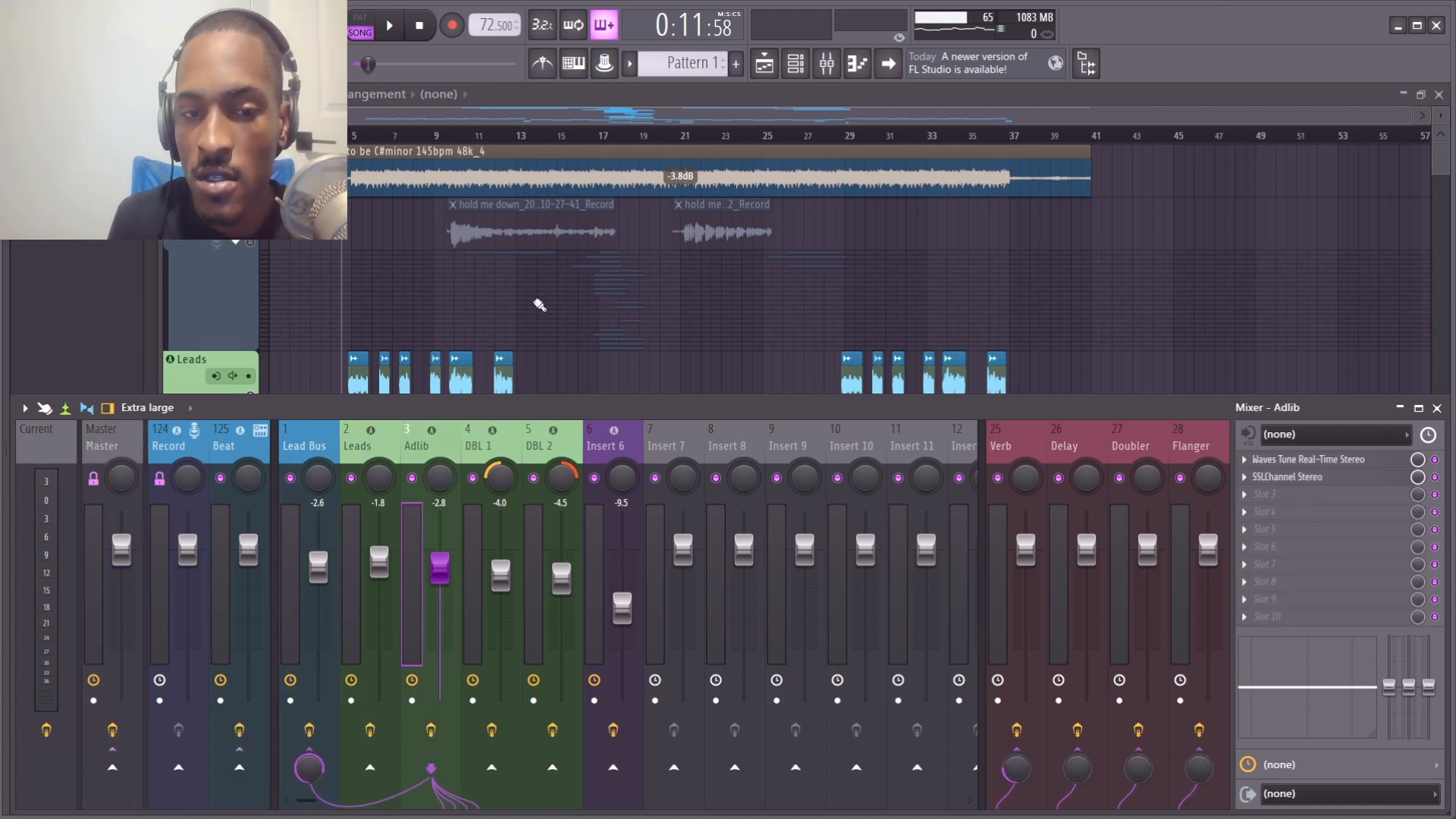
# Find the vocal doubles in the playlist, hide the mixer and play the song from just before bar 13, stopping after the doubles.
pyautogui.scroll(-2, 539, 305)
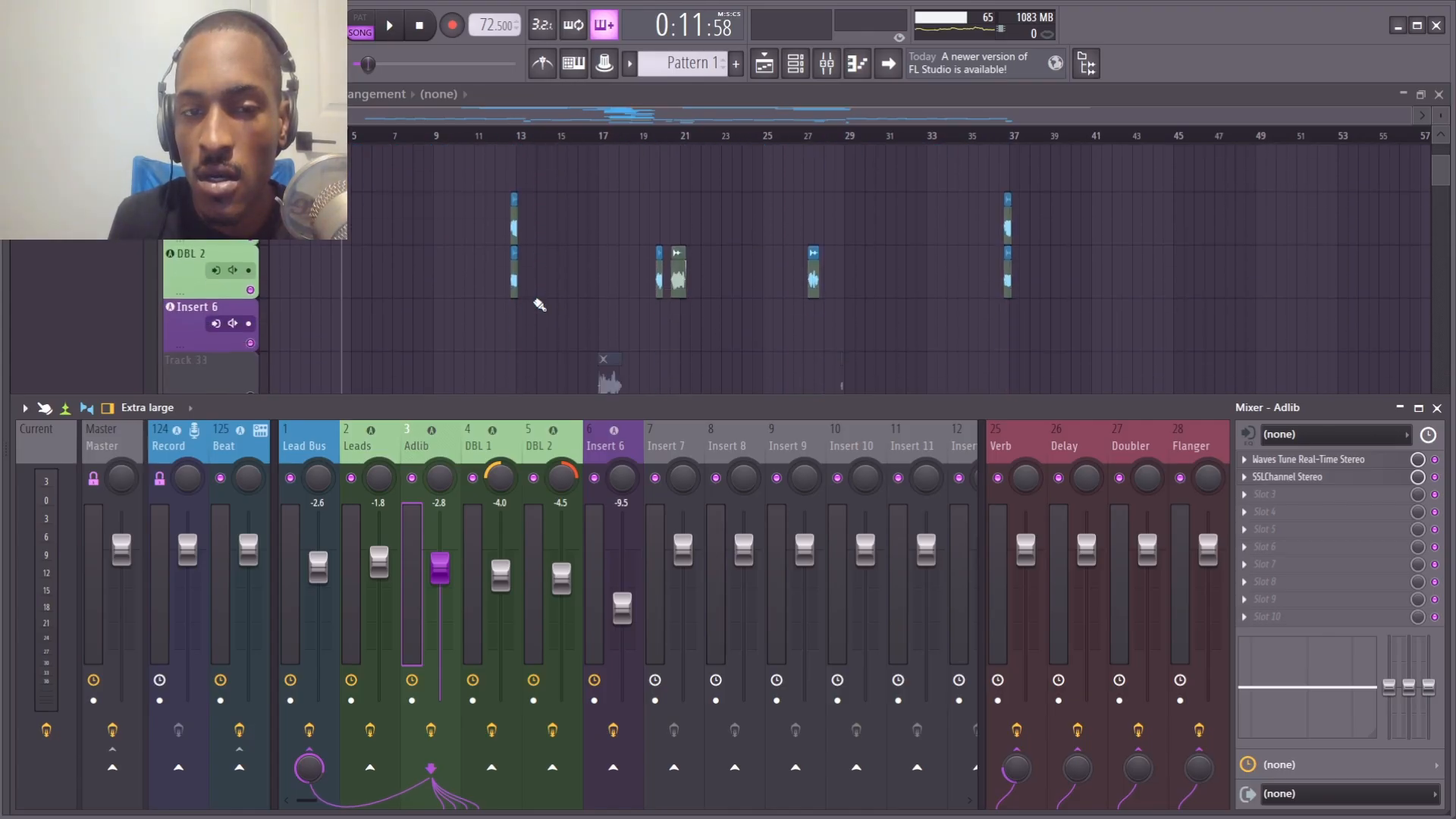
pyautogui.scroll(3, 539, 304)
pyautogui.scroll(-1, 539, 305)
pyautogui.scroll(-1, 539, 305)
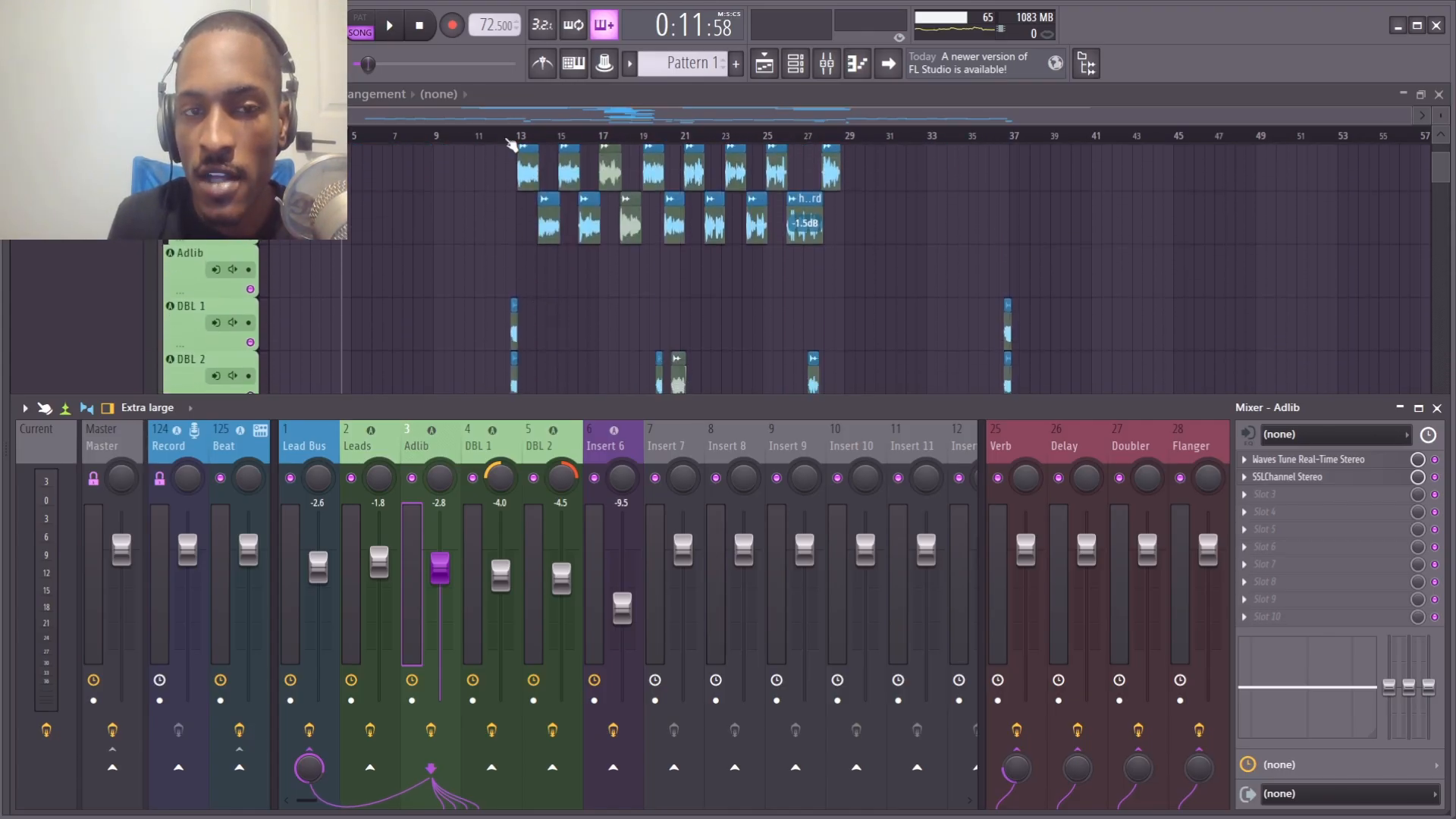
pyautogui.click(506, 137)
pyautogui.press('F9')
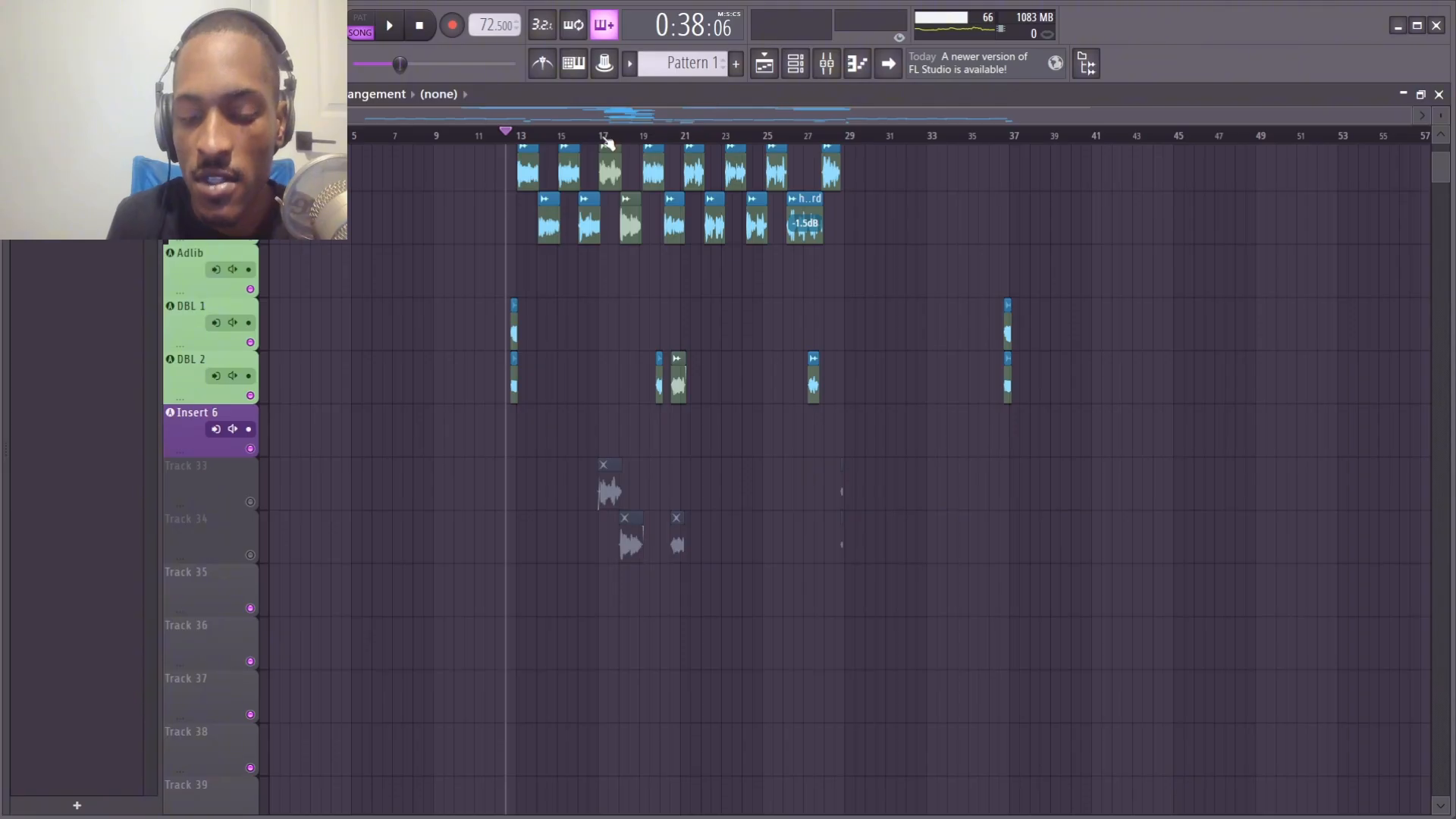
pyautogui.press('space')
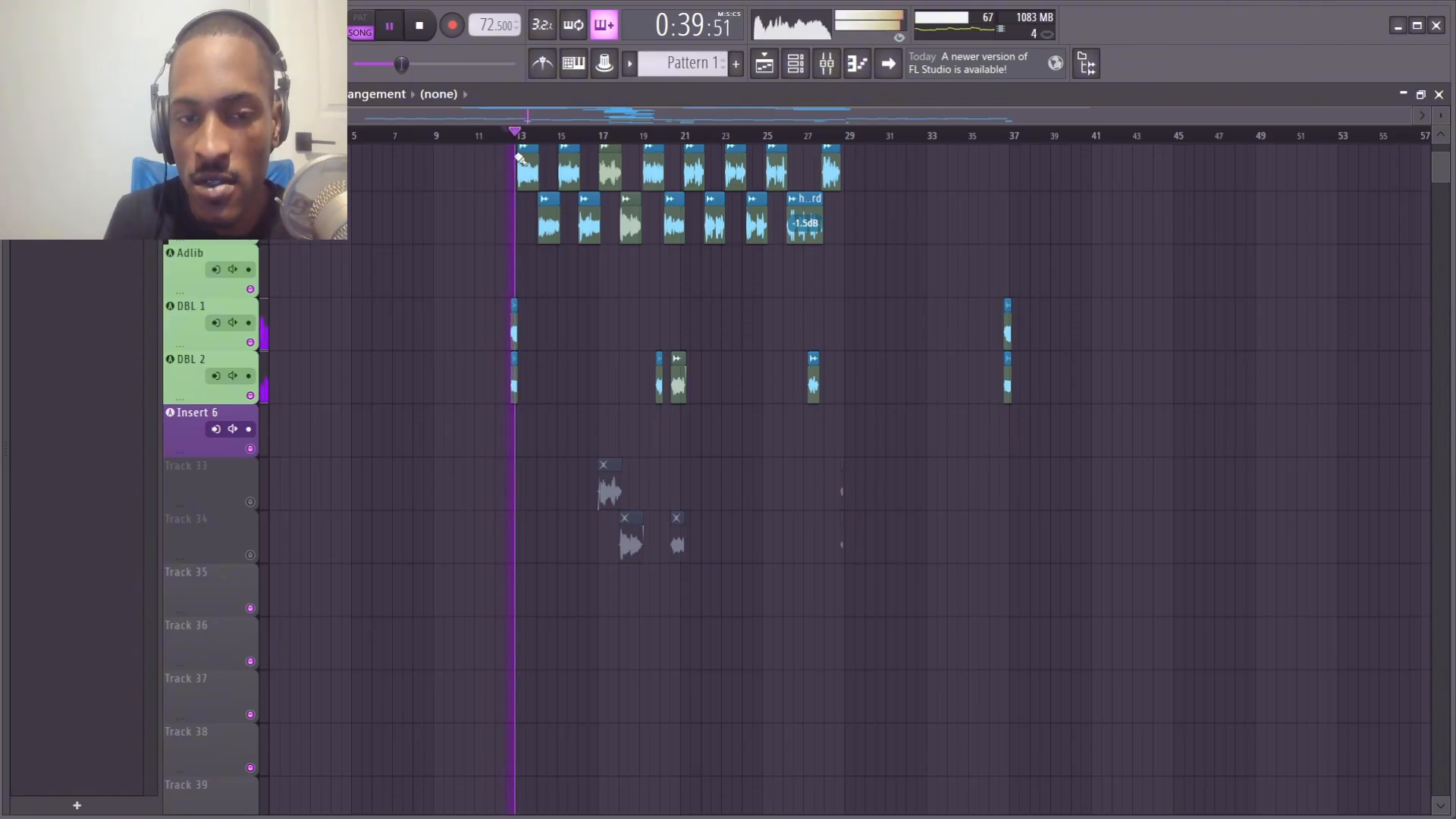
pyautogui.press('space')
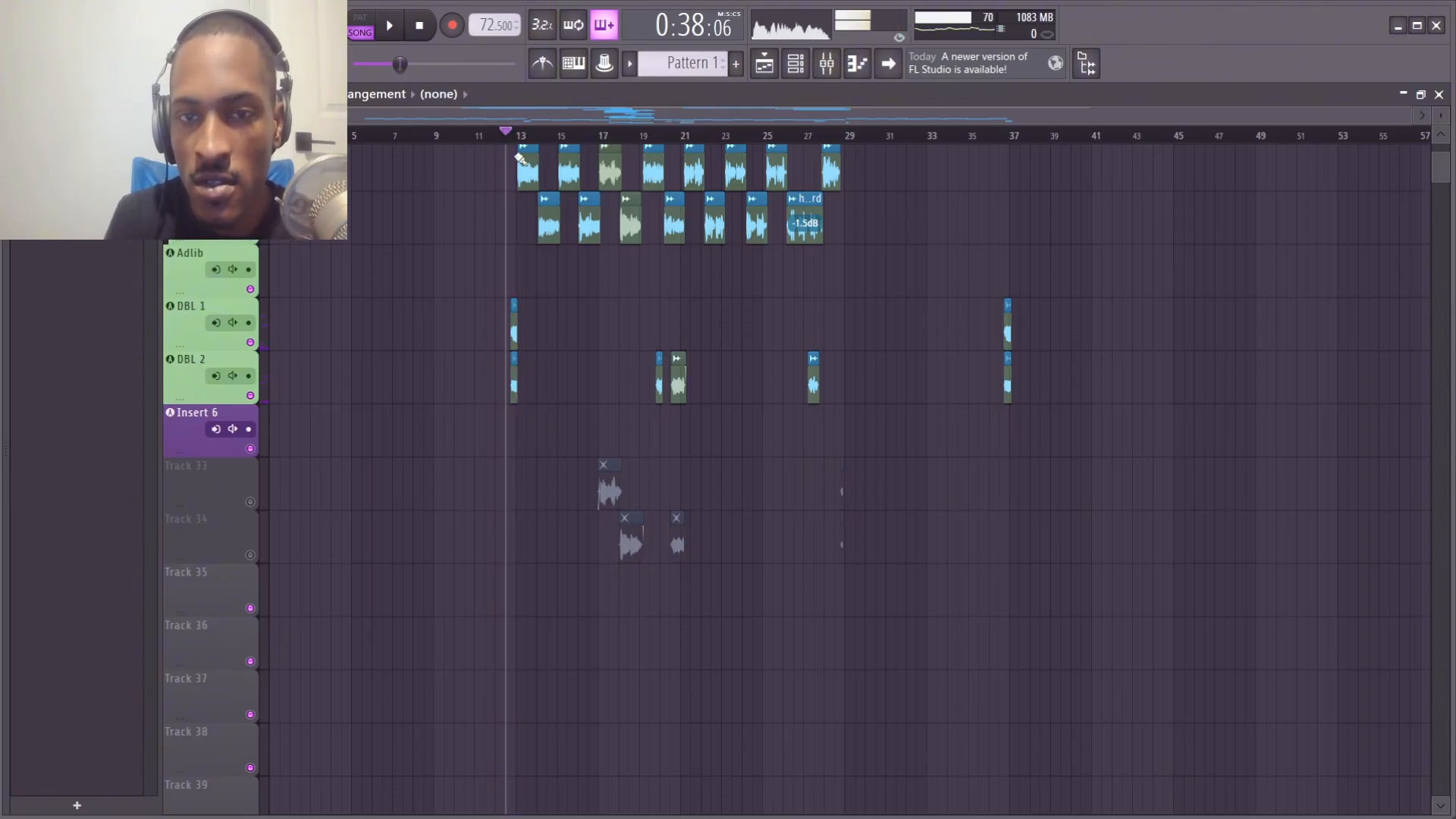
# Show the mixer again and inspect Waves Tune Real-Time Stereo and SSLChannel Stereo on the DBL 1 track.
pyautogui.click(827, 65)
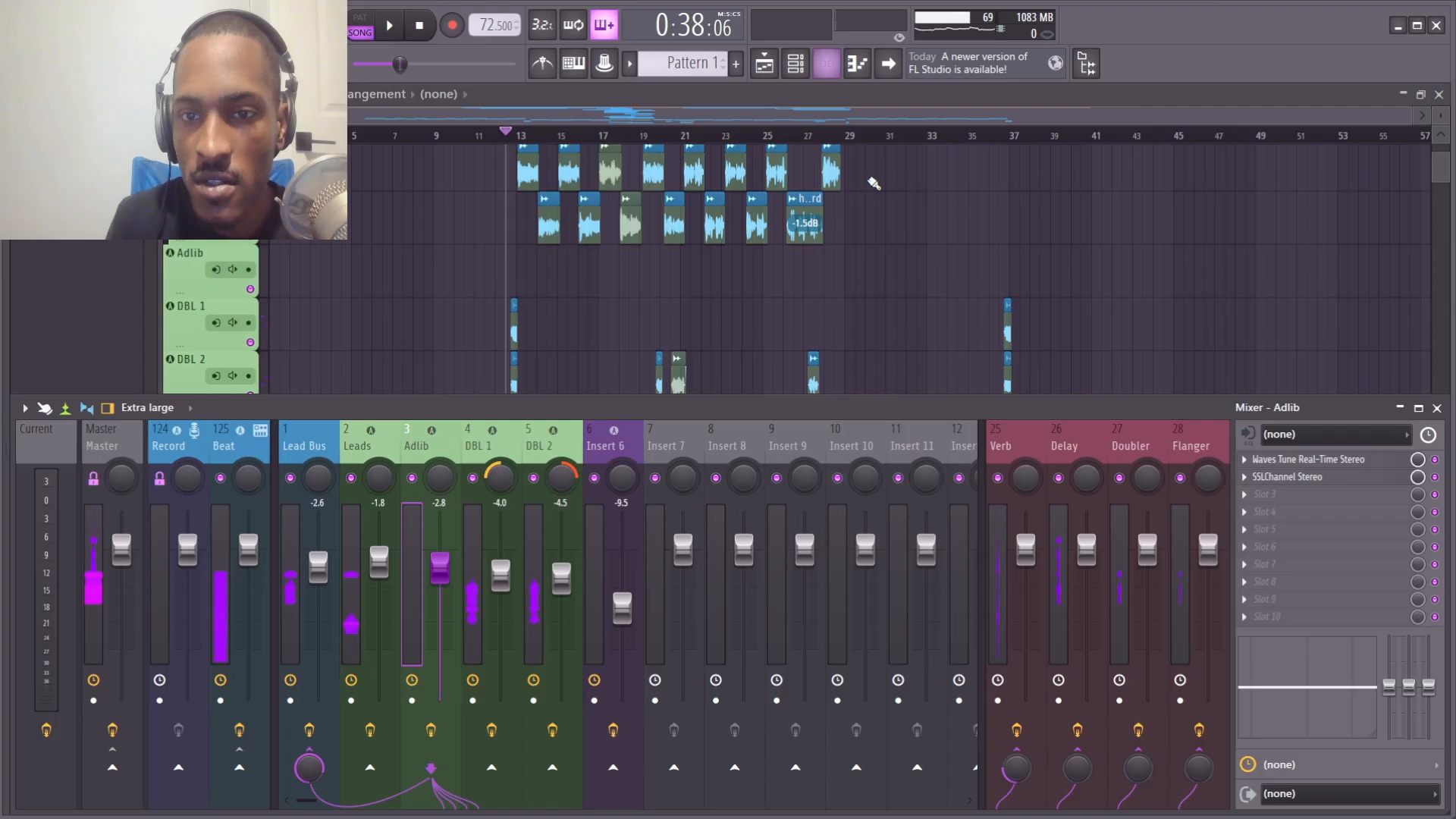
pyautogui.click(1344, 459)
pyautogui.click(1342, 460)
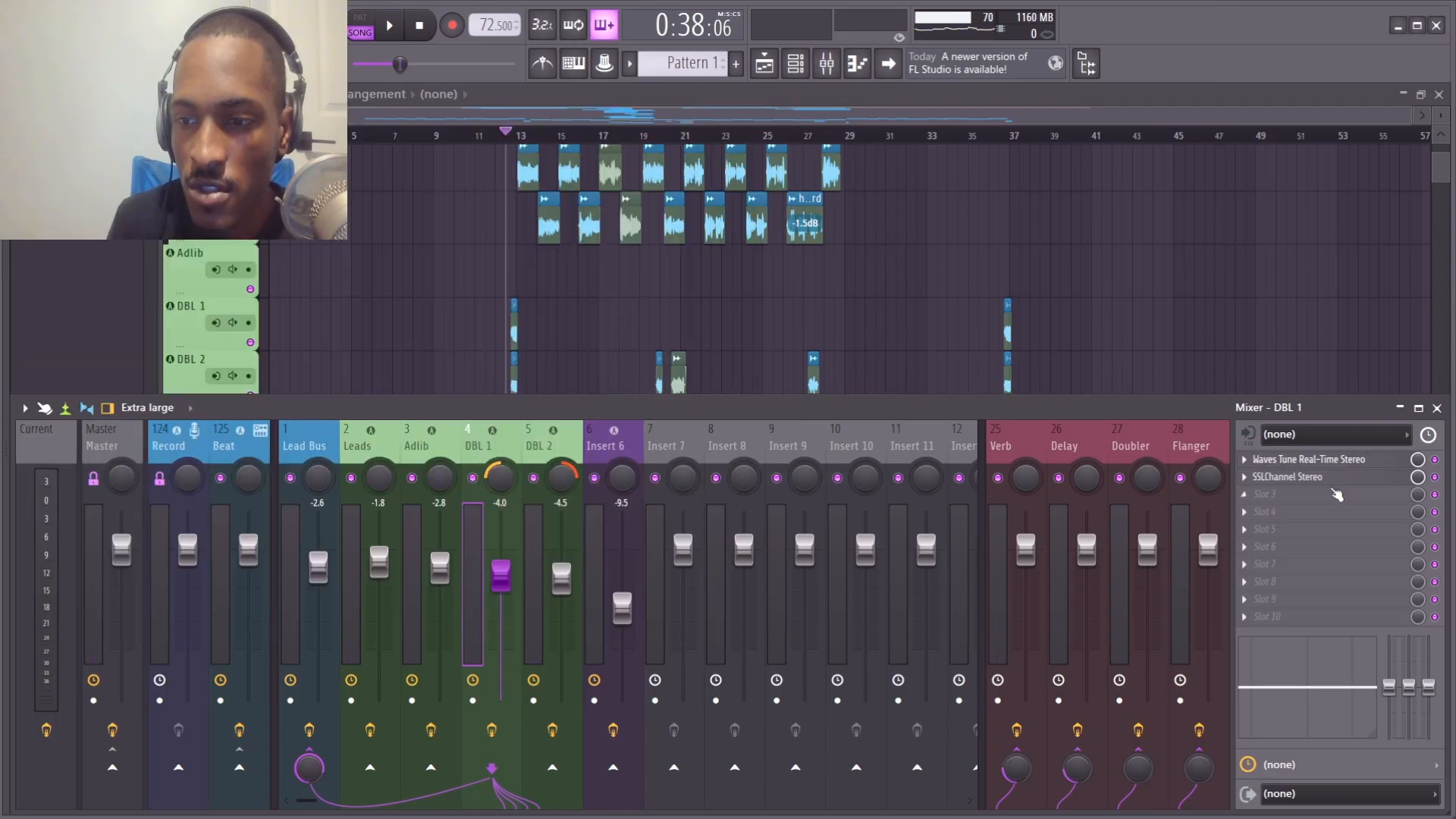
pyautogui.click(1336, 477)
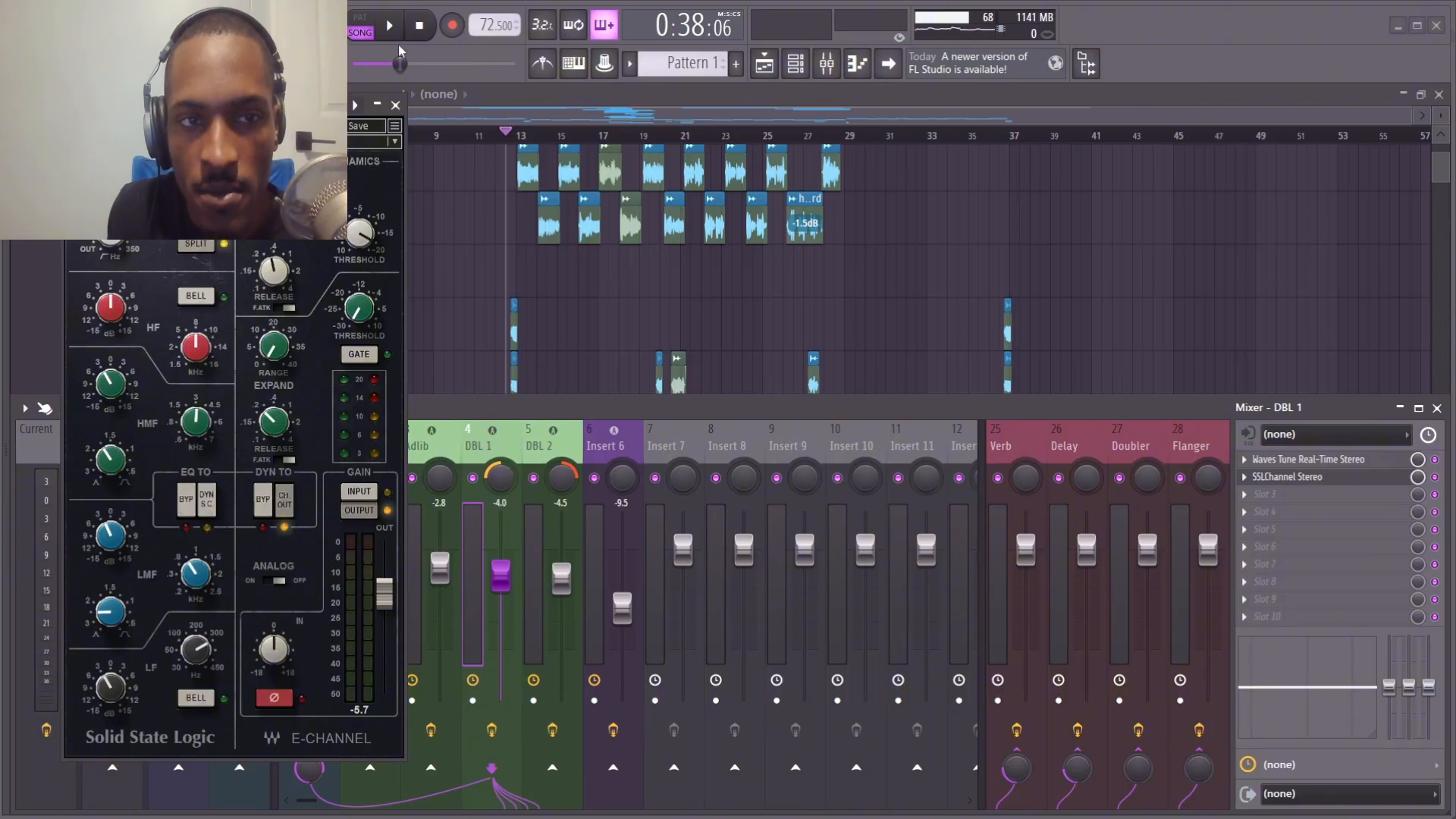
pyautogui.click(395, 105)
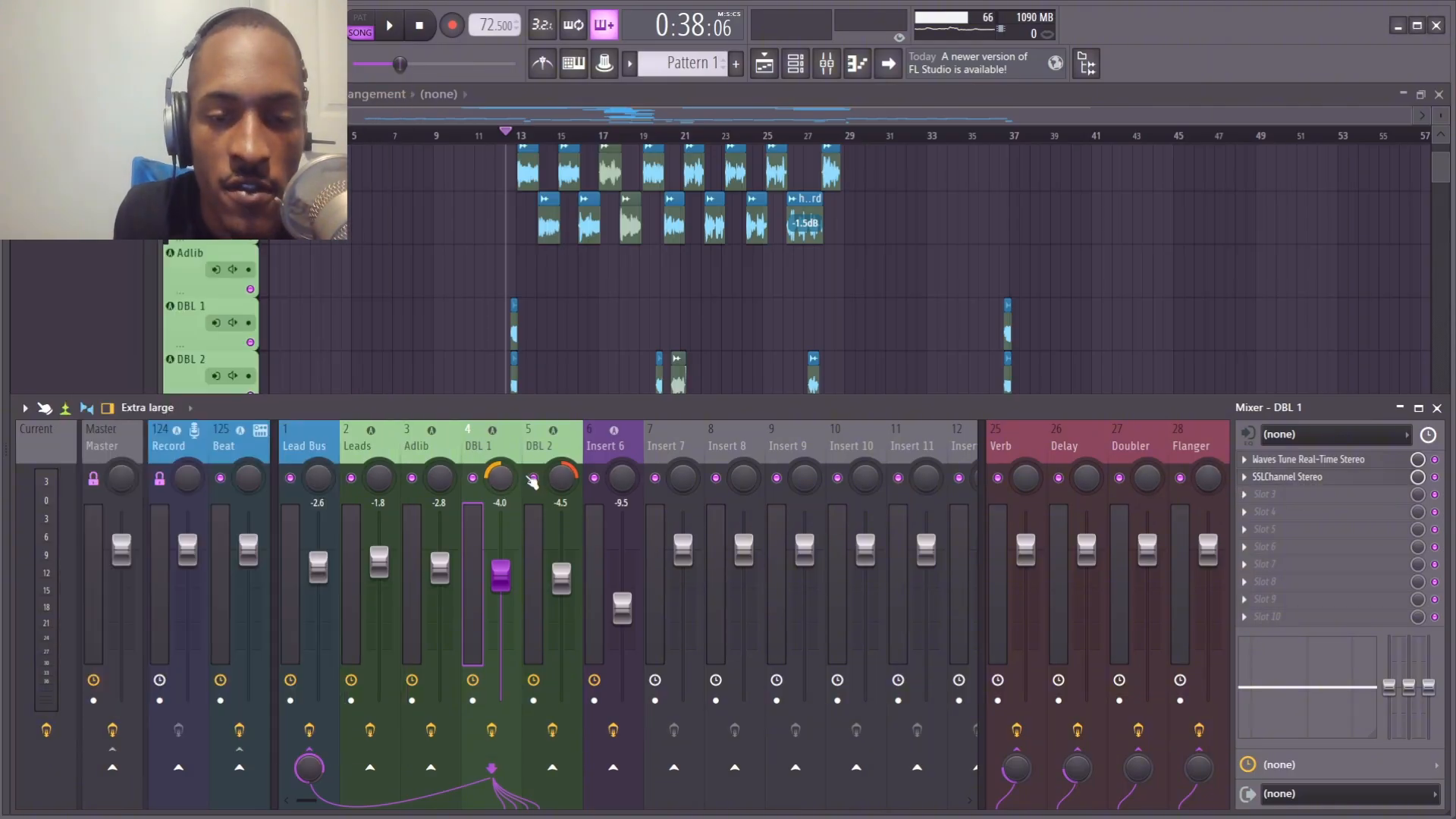
# Check the DBL 2 plugin chain and briefly view Waves Tune Real-Time Stereo on the Adlib track.
pyautogui.click(570, 454)
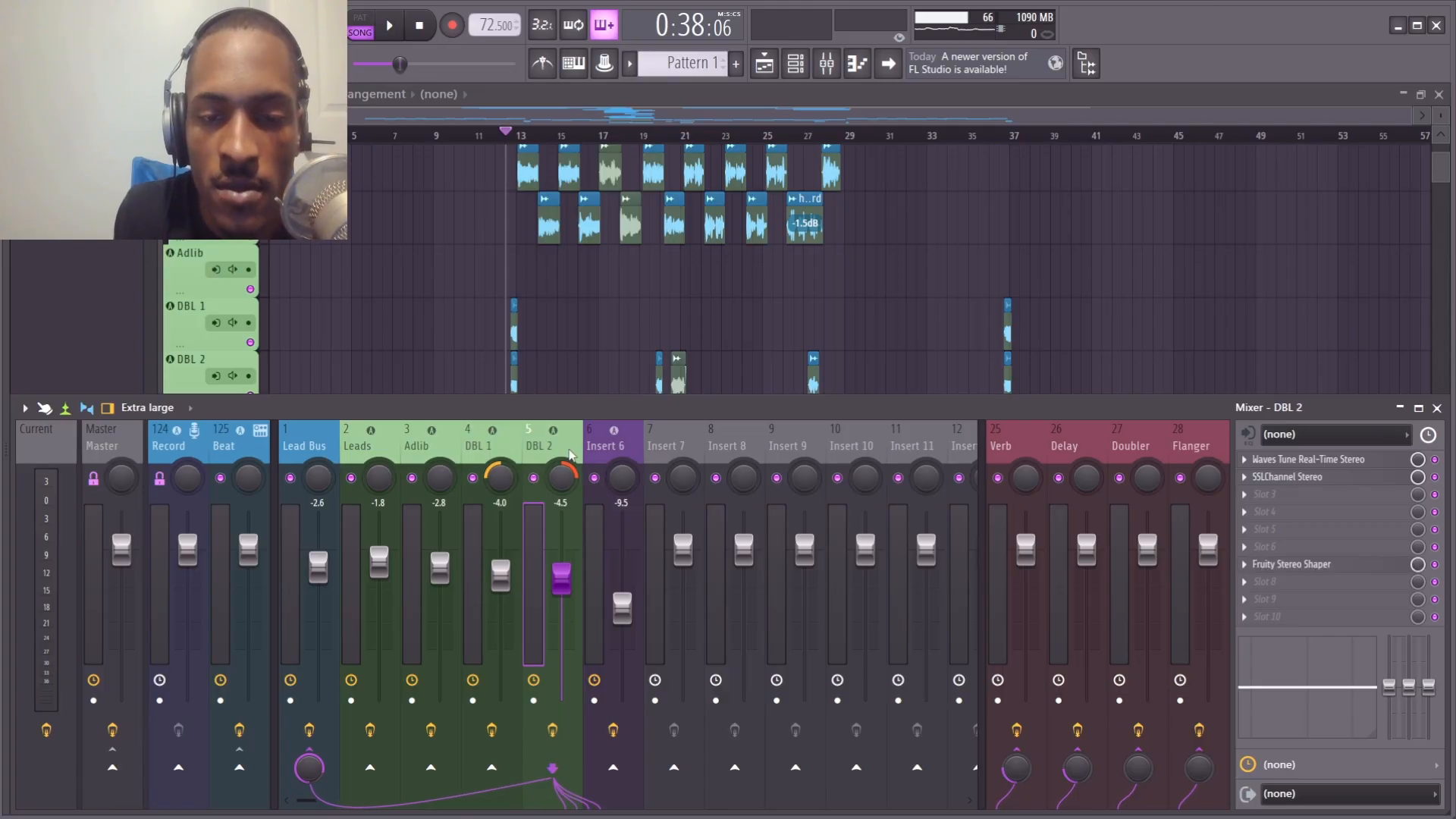
pyautogui.click(429, 464)
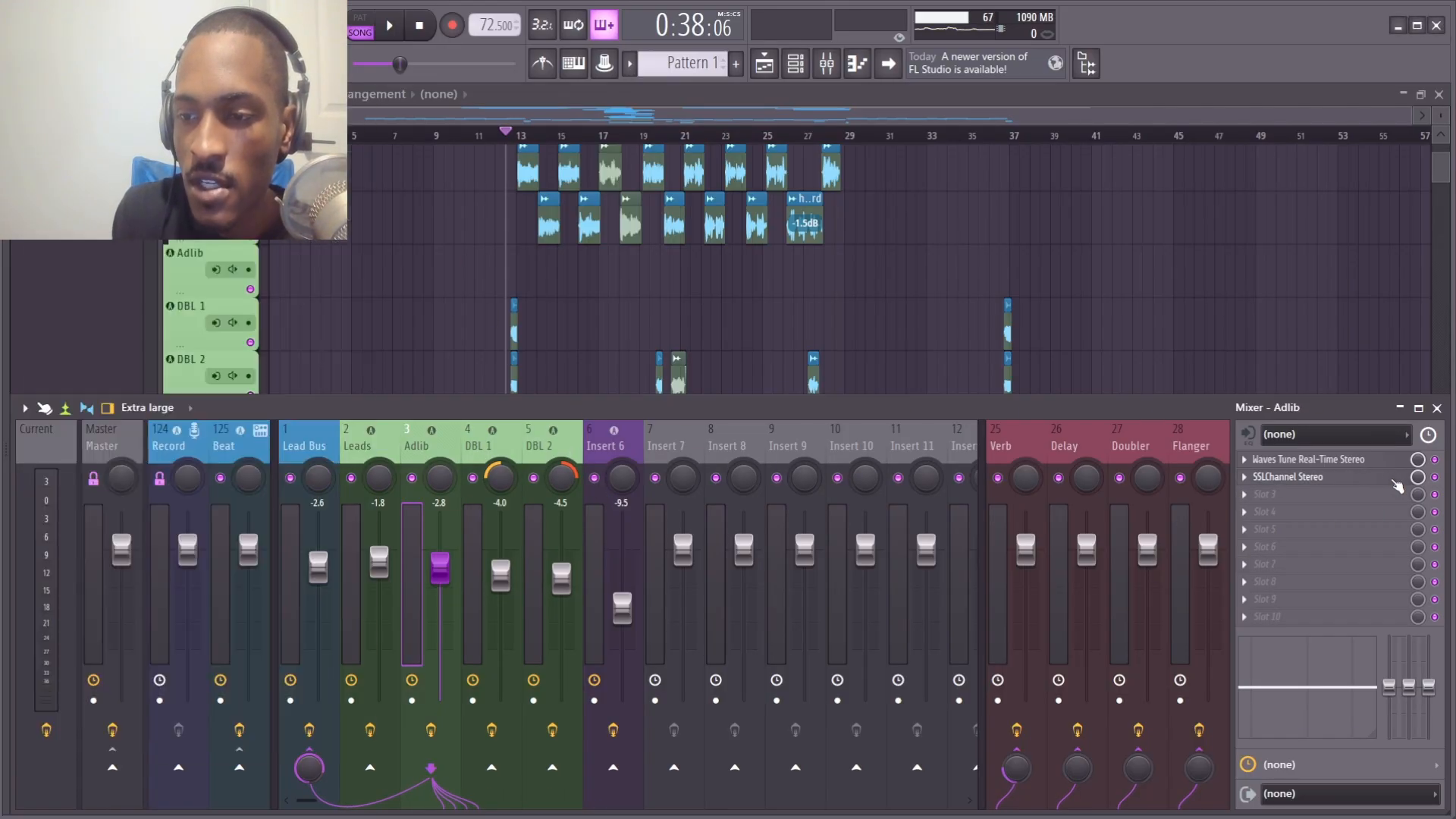
pyautogui.click(1382, 461)
pyautogui.click(1385, 464)
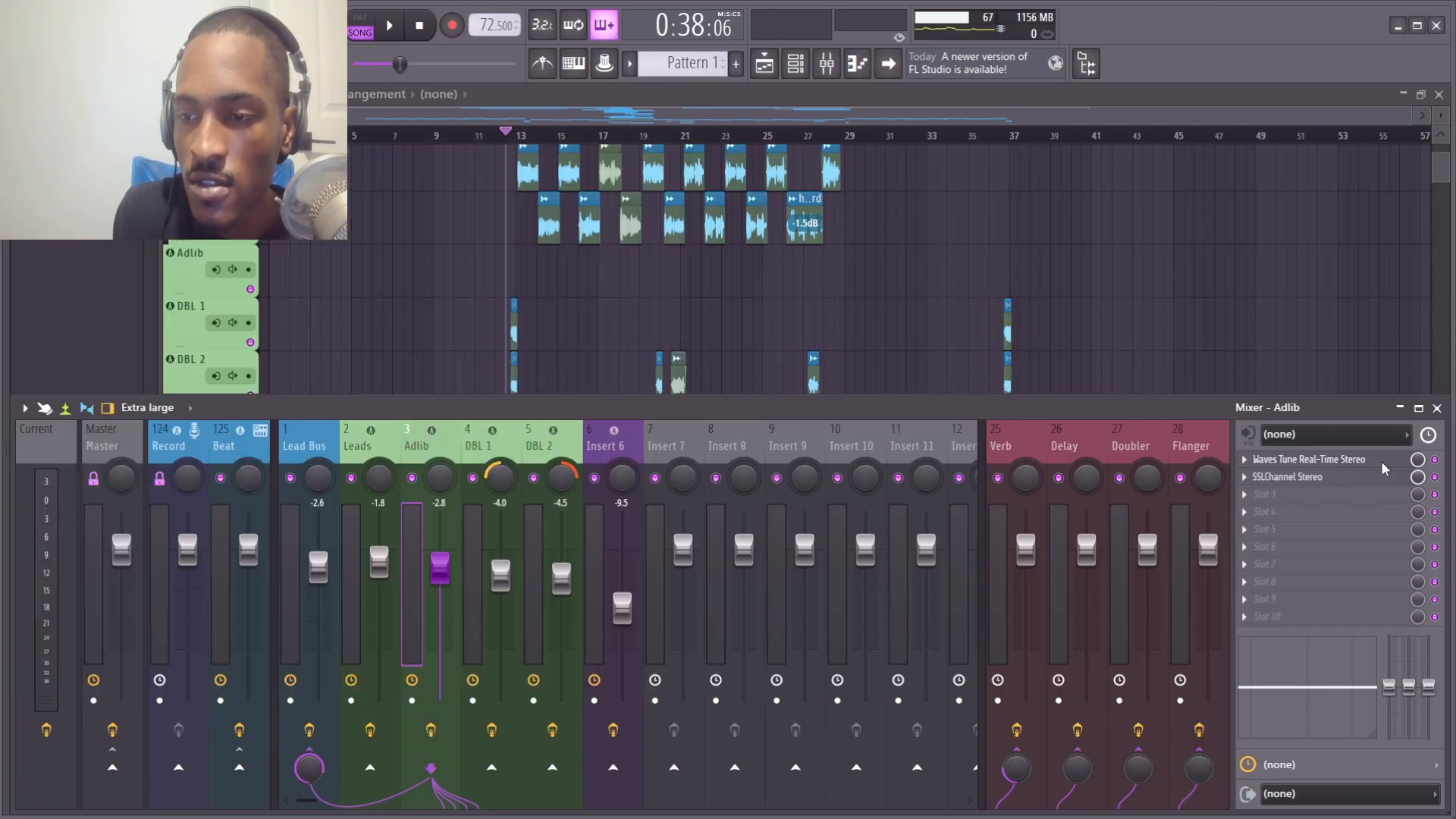
# Open Pro-DS and the first Pro-Q 3 on the Lead Bus, and bypass all plugins from RCompressor Stereo to the last Pro-Q 3.
pyautogui.click(331, 457)
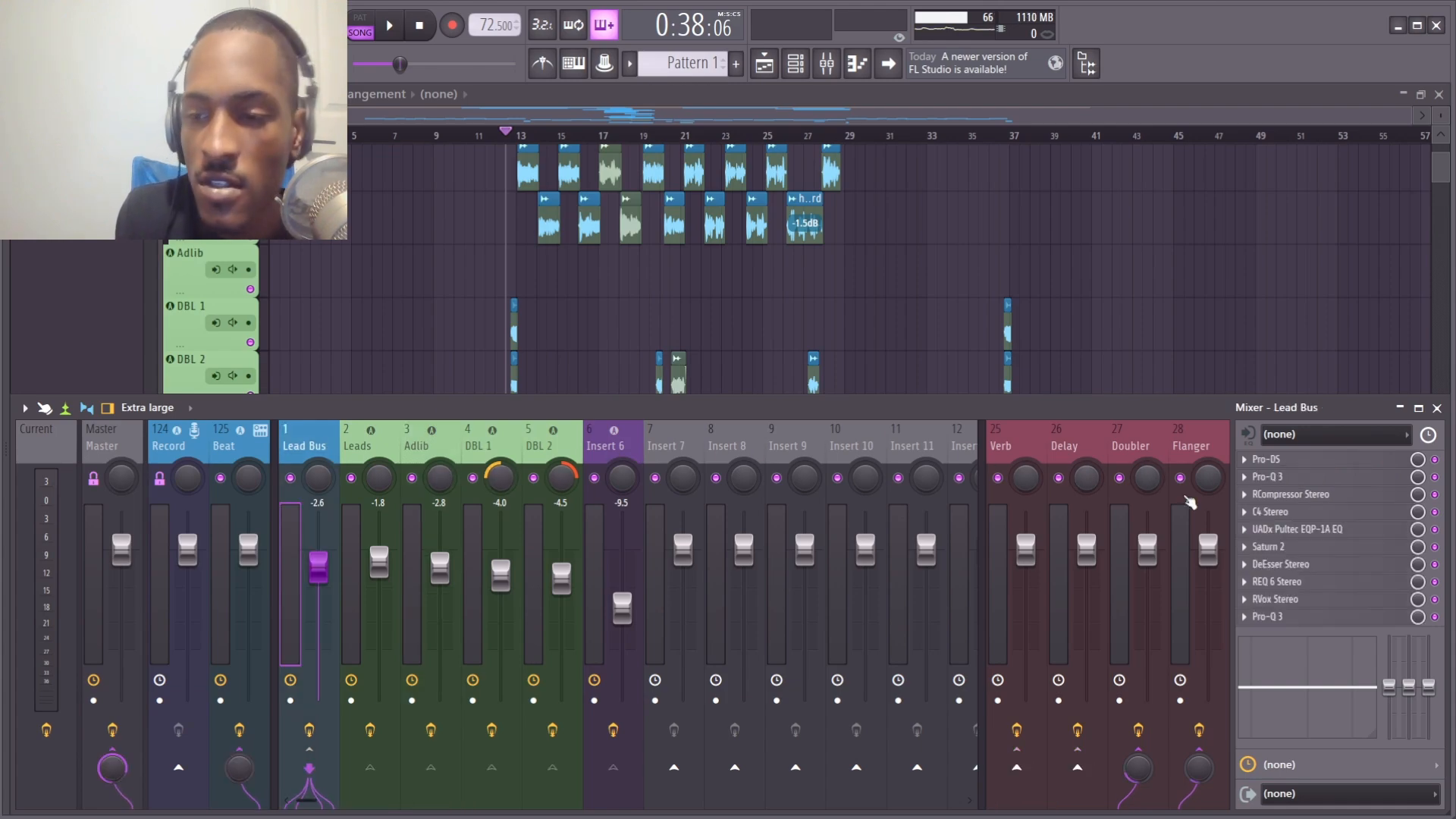
pyautogui.click(1298, 461)
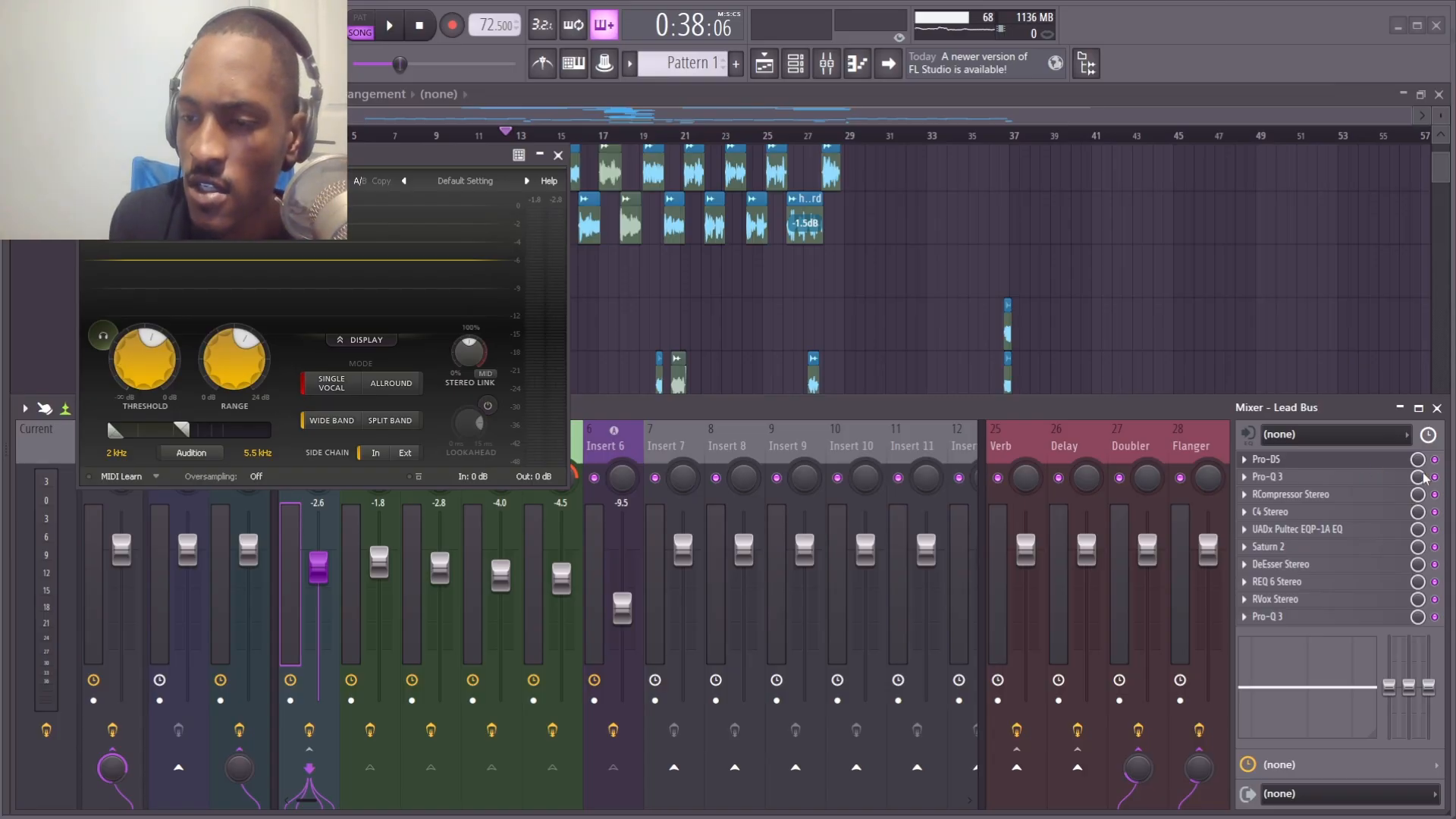
pyautogui.click(1374, 478)
pyautogui.moveTo(1434, 494); pyautogui.dragTo(1446, 609)
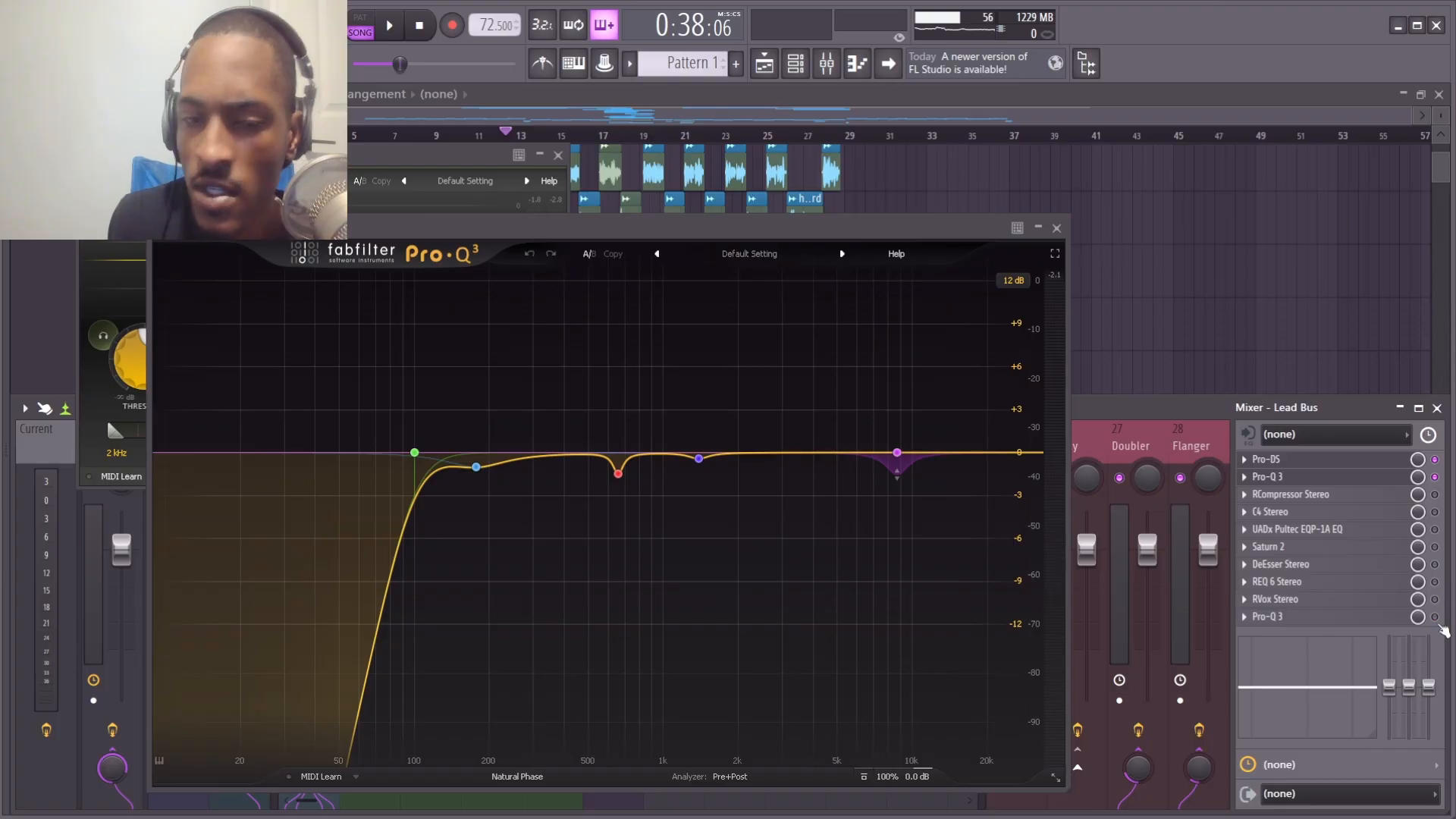
# Play the song to compare the Lead Bus with the first Pro-Q 3 bypassed and enabled, and stop playback.
pyautogui.press('space')
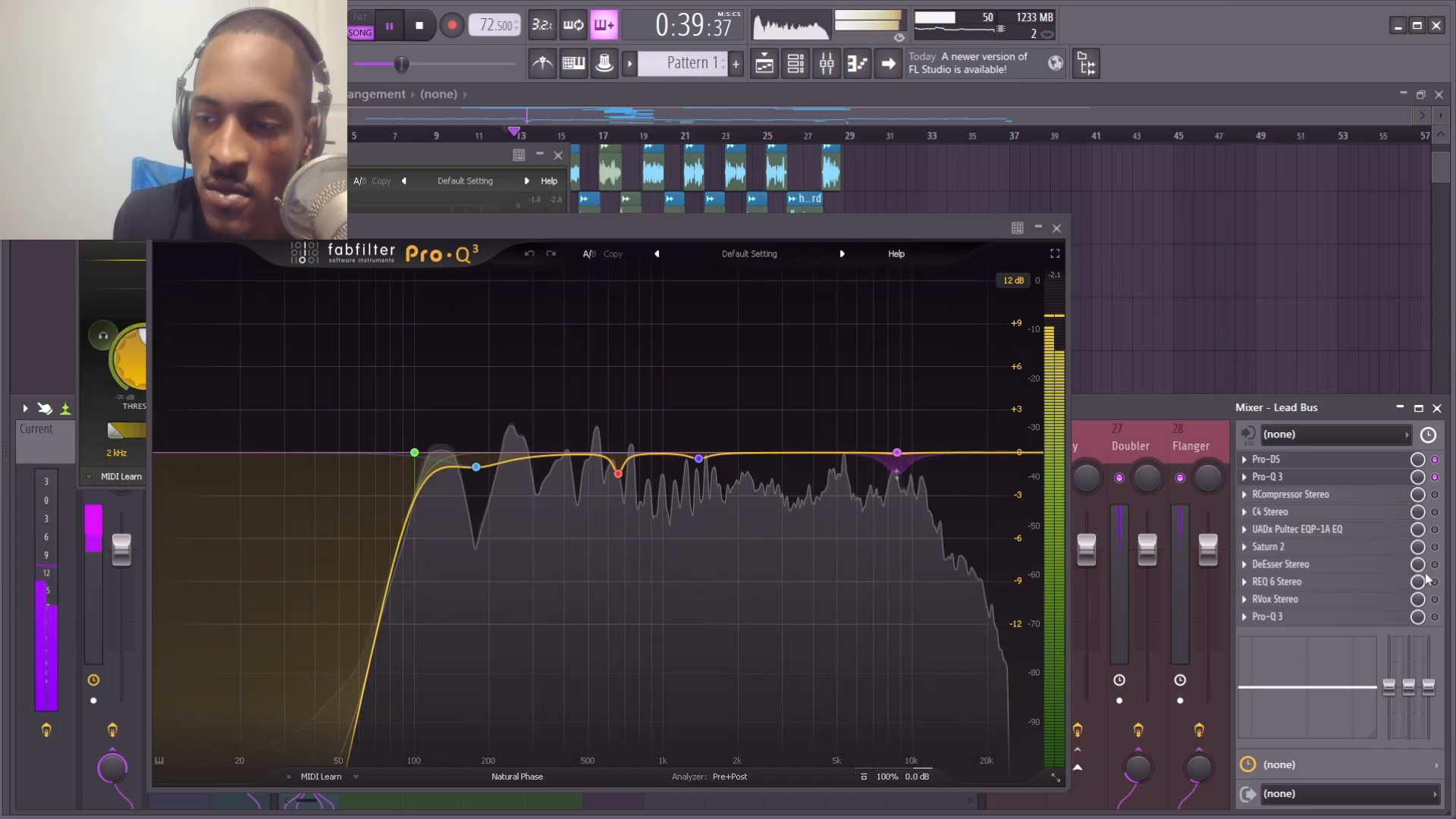
pyautogui.click(1435, 476)
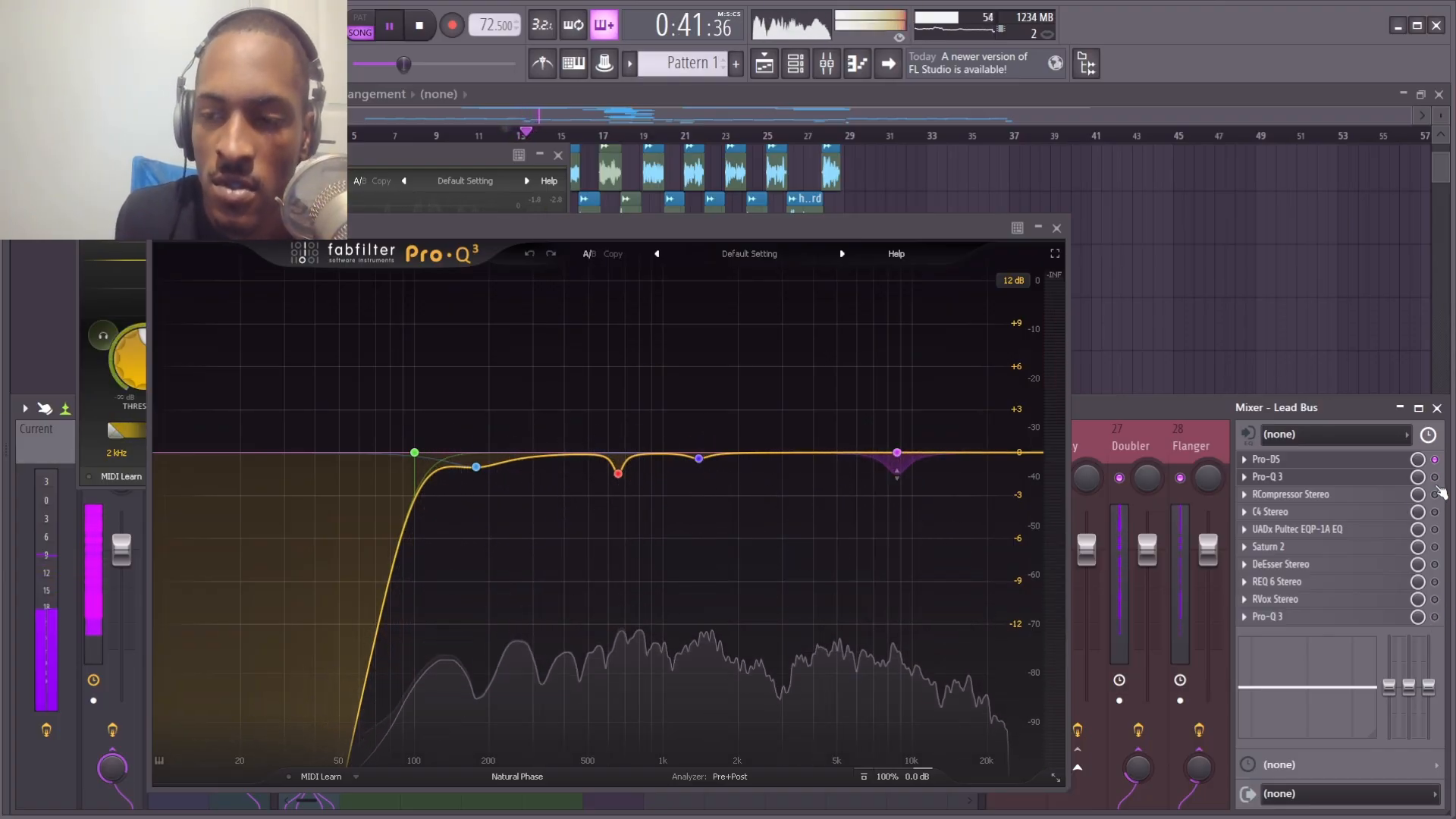
pyautogui.click(1435, 477)
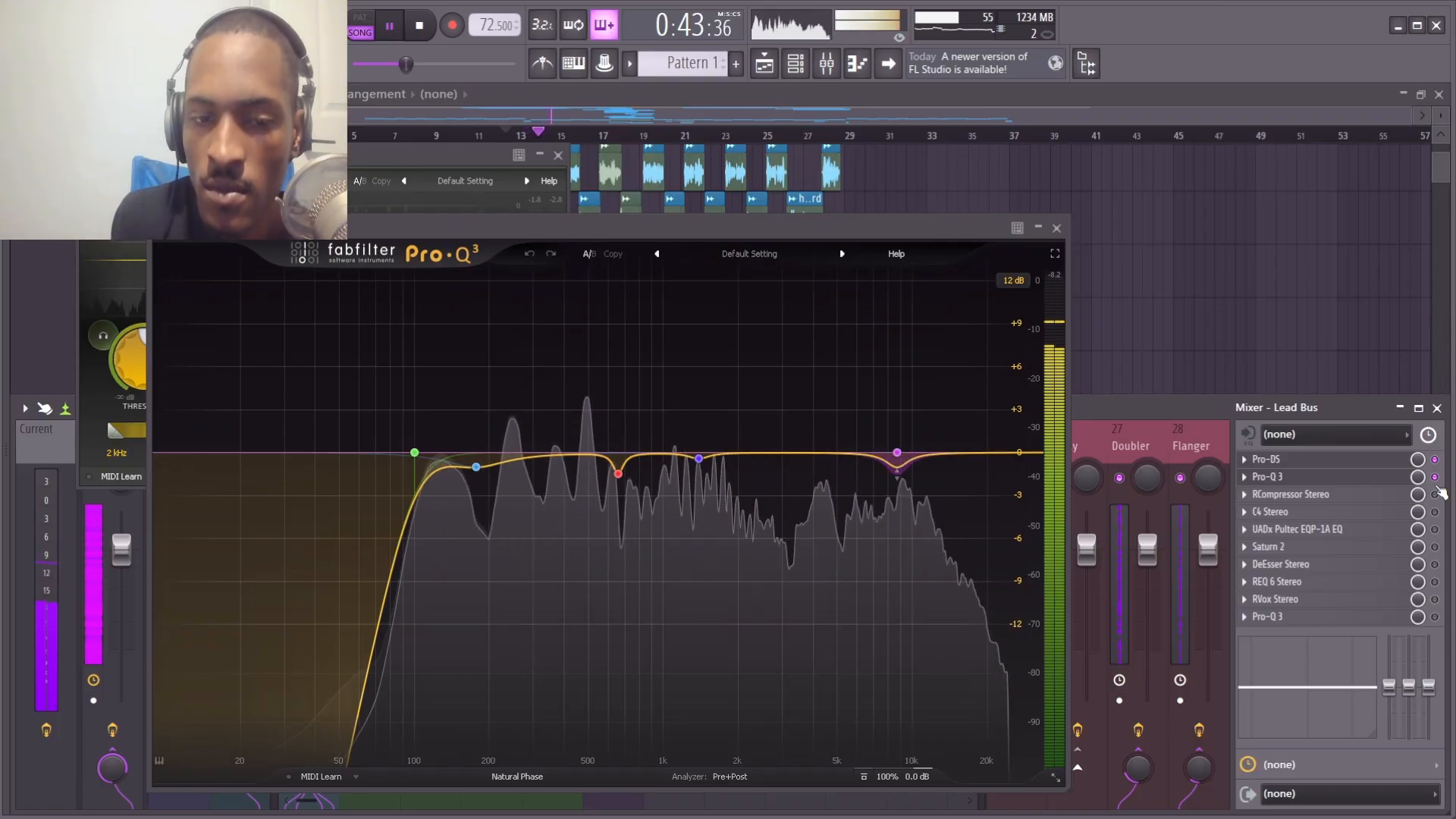
pyautogui.click(1435, 477)
pyautogui.click(1434, 477)
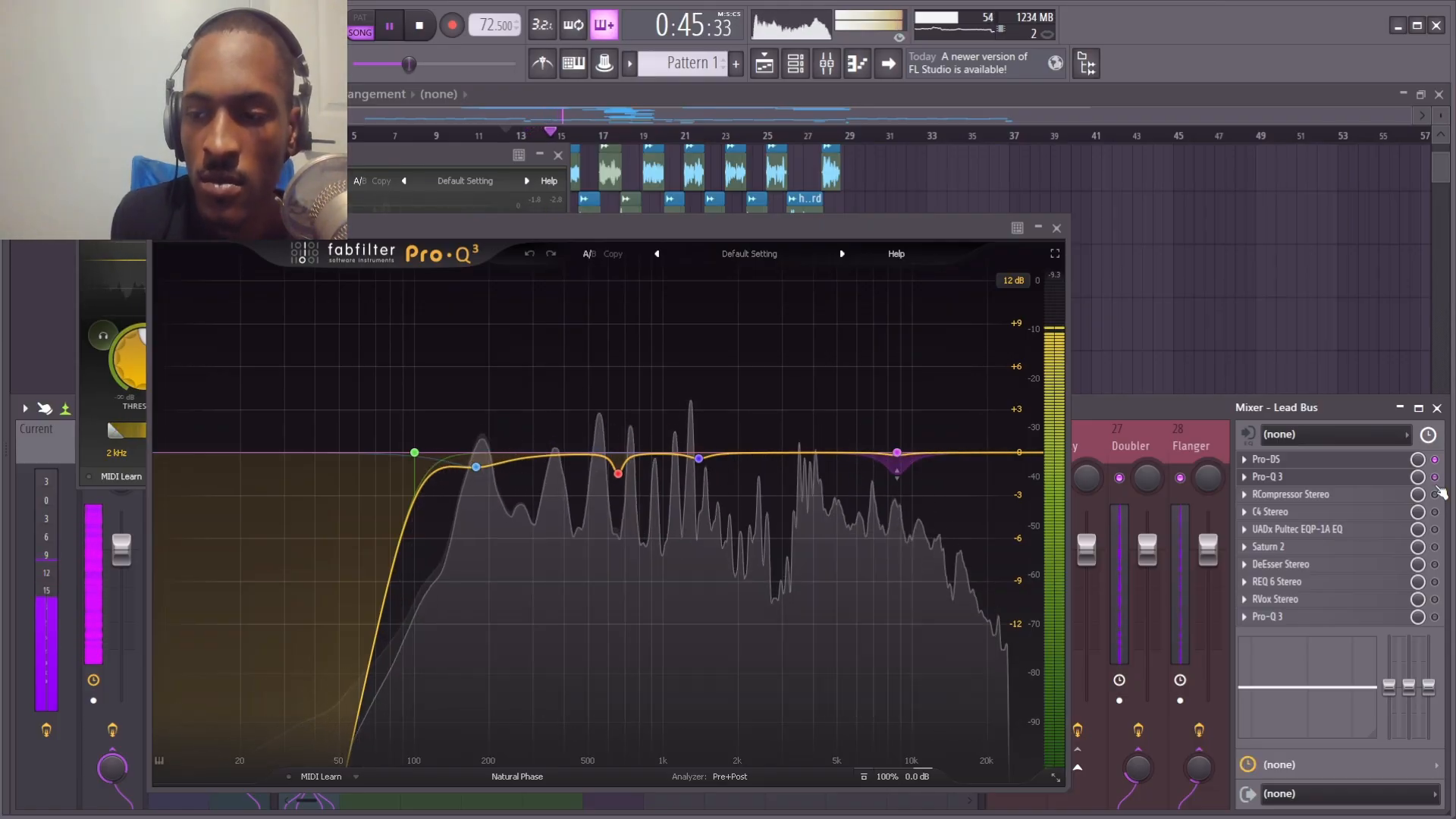
pyautogui.press('space')
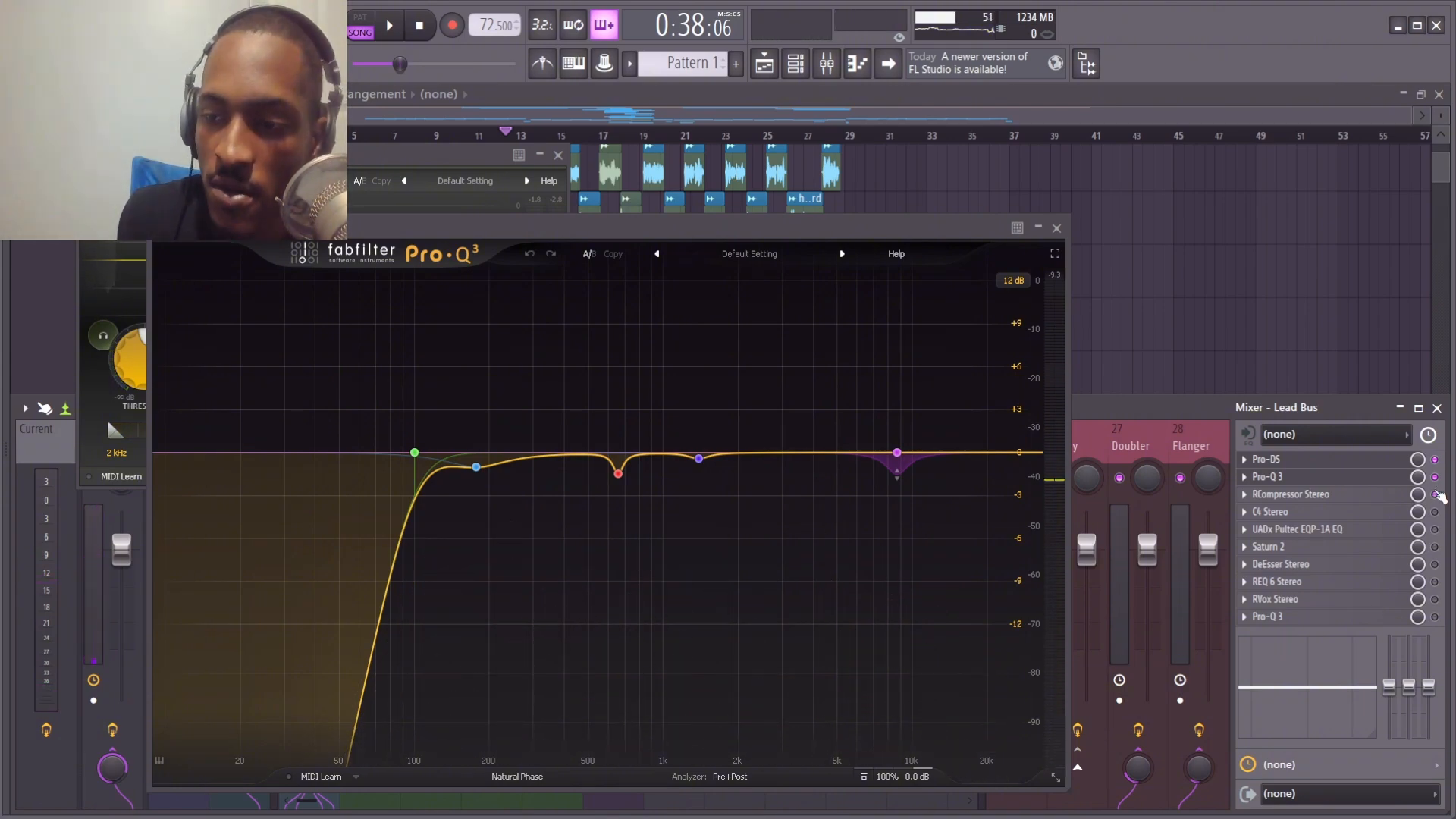
# Enable RCompressor Stereo on the Lead Bus and open its window to view the compression settings.
pyautogui.click(1398, 499)
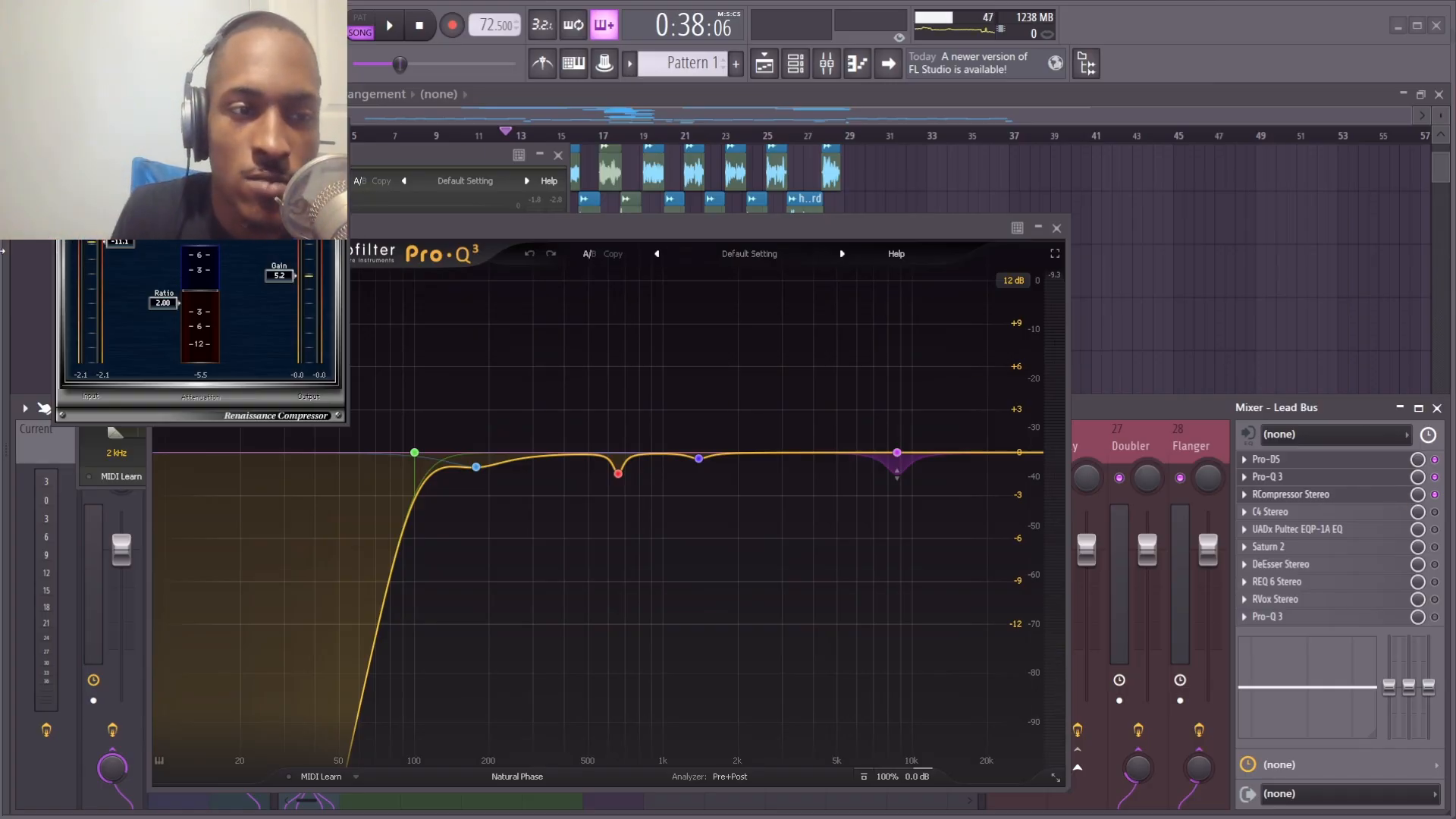
pyautogui.moveTo(2, 228)
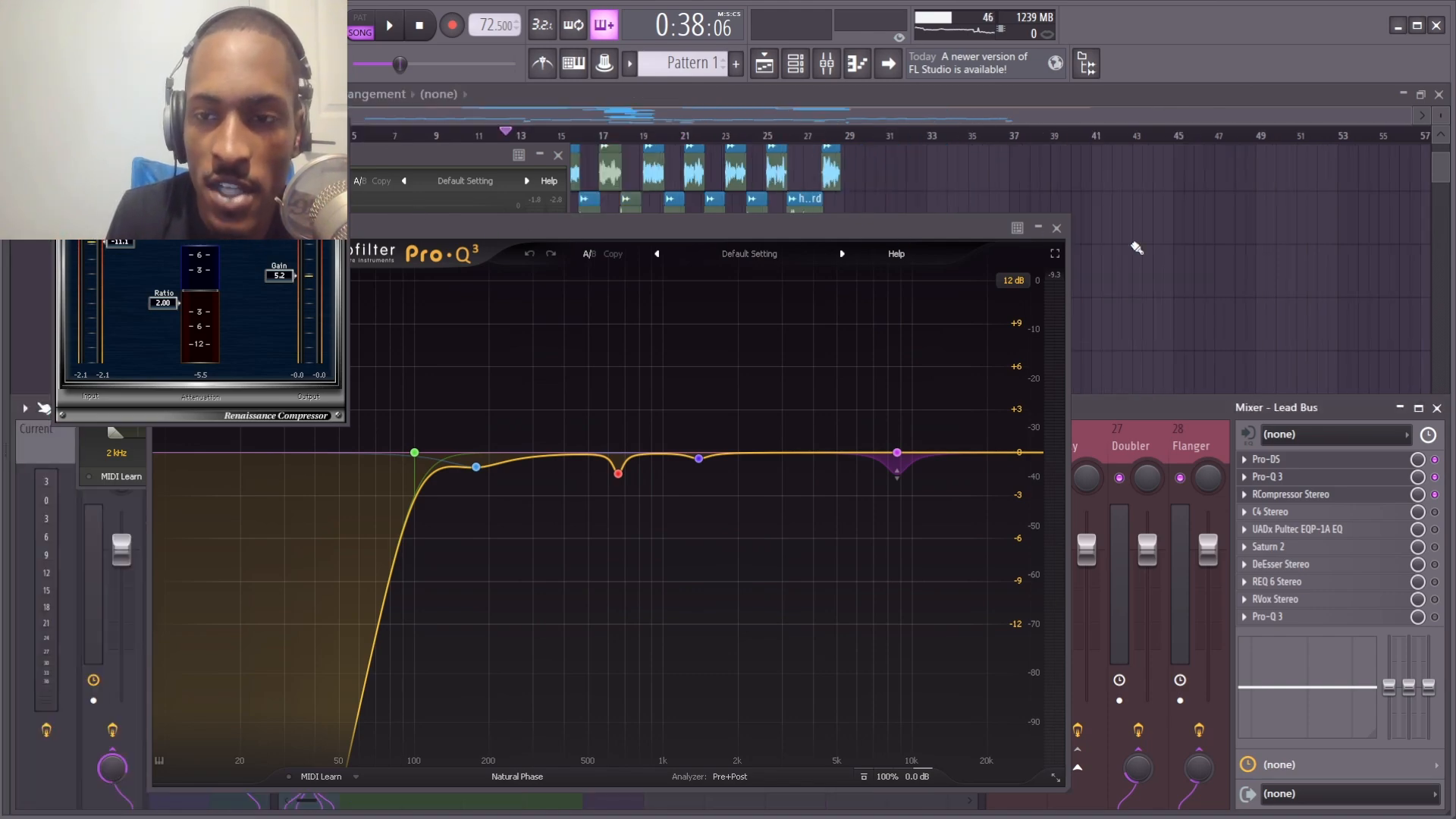
# Close the first Pro-Q 3 and RCompressor windows, then enable and open C4 Stereo on the Lead Bus and audition it with playback.
pyautogui.click(1057, 228)
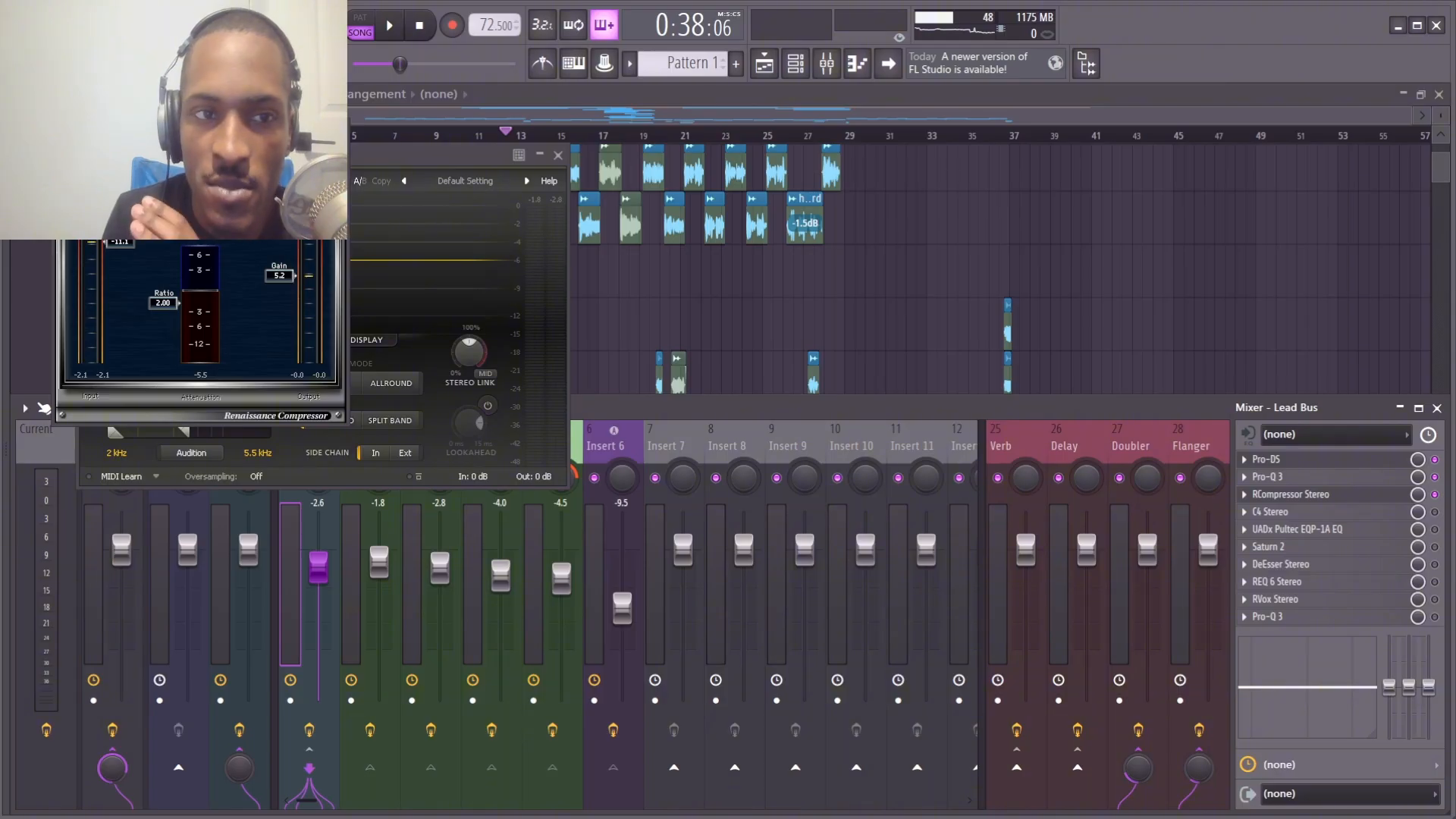
pyautogui.click(338, 130)
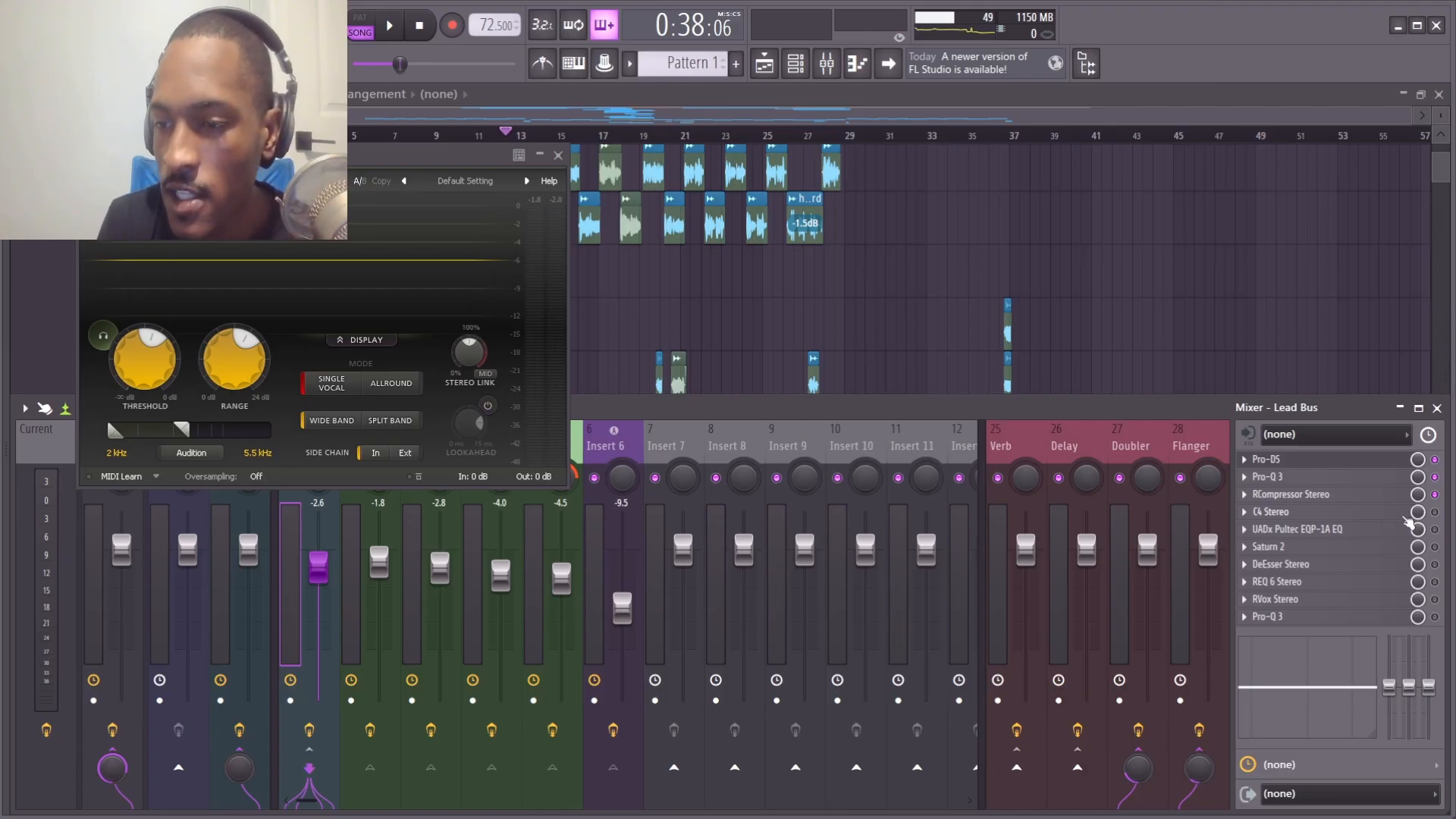
pyautogui.click(1409, 512)
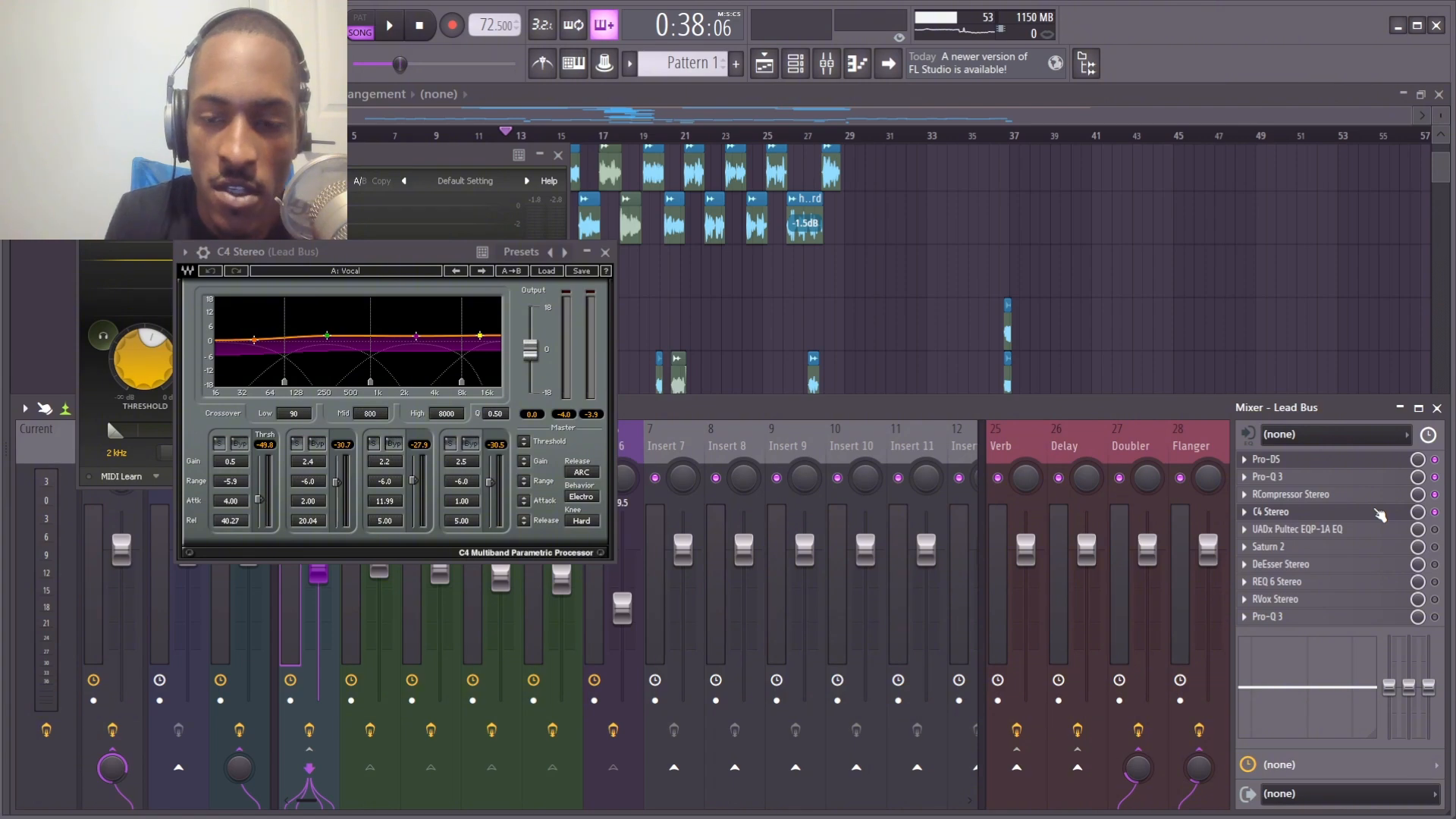
pyautogui.press('space')
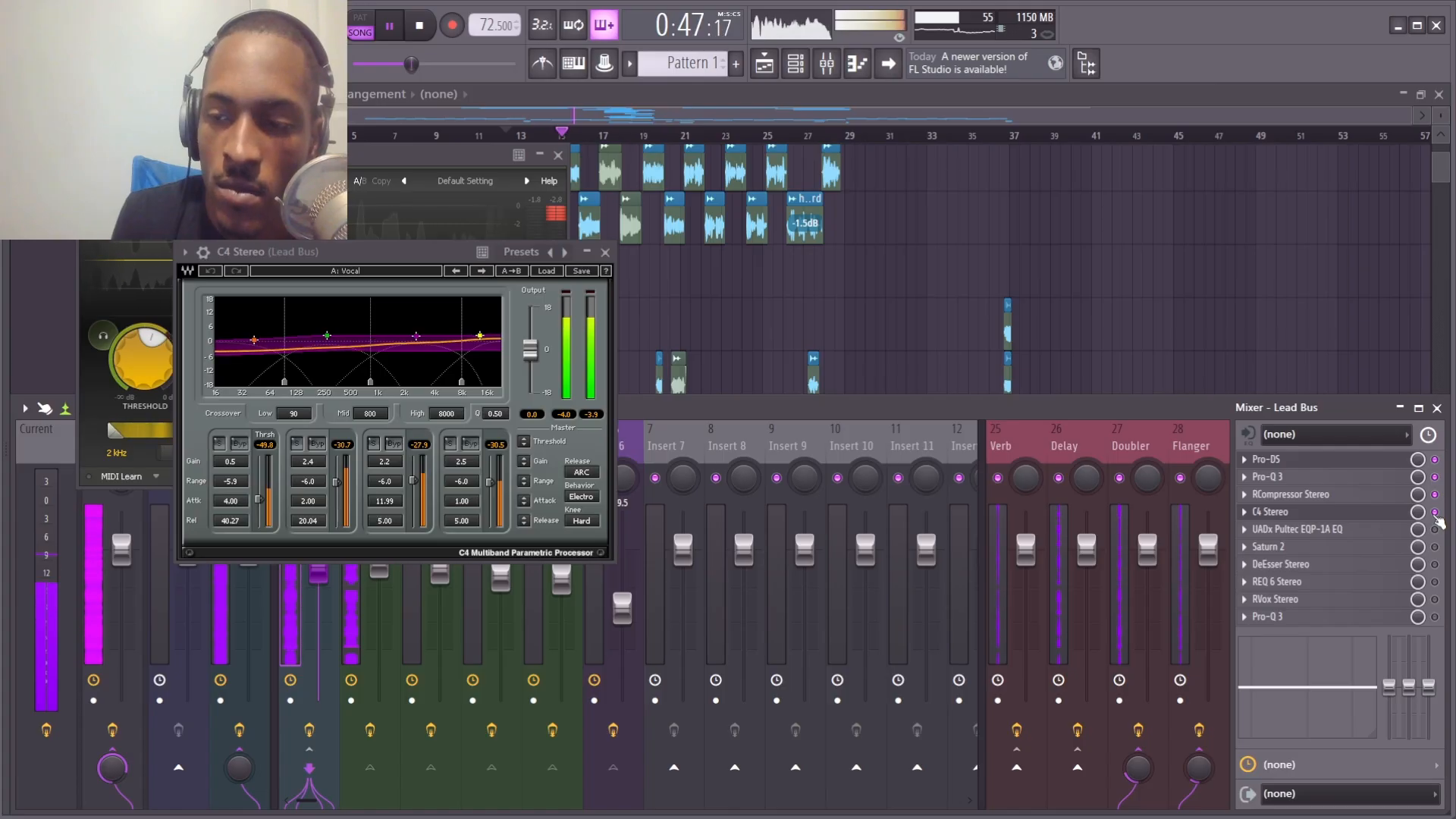
pyautogui.press('space')
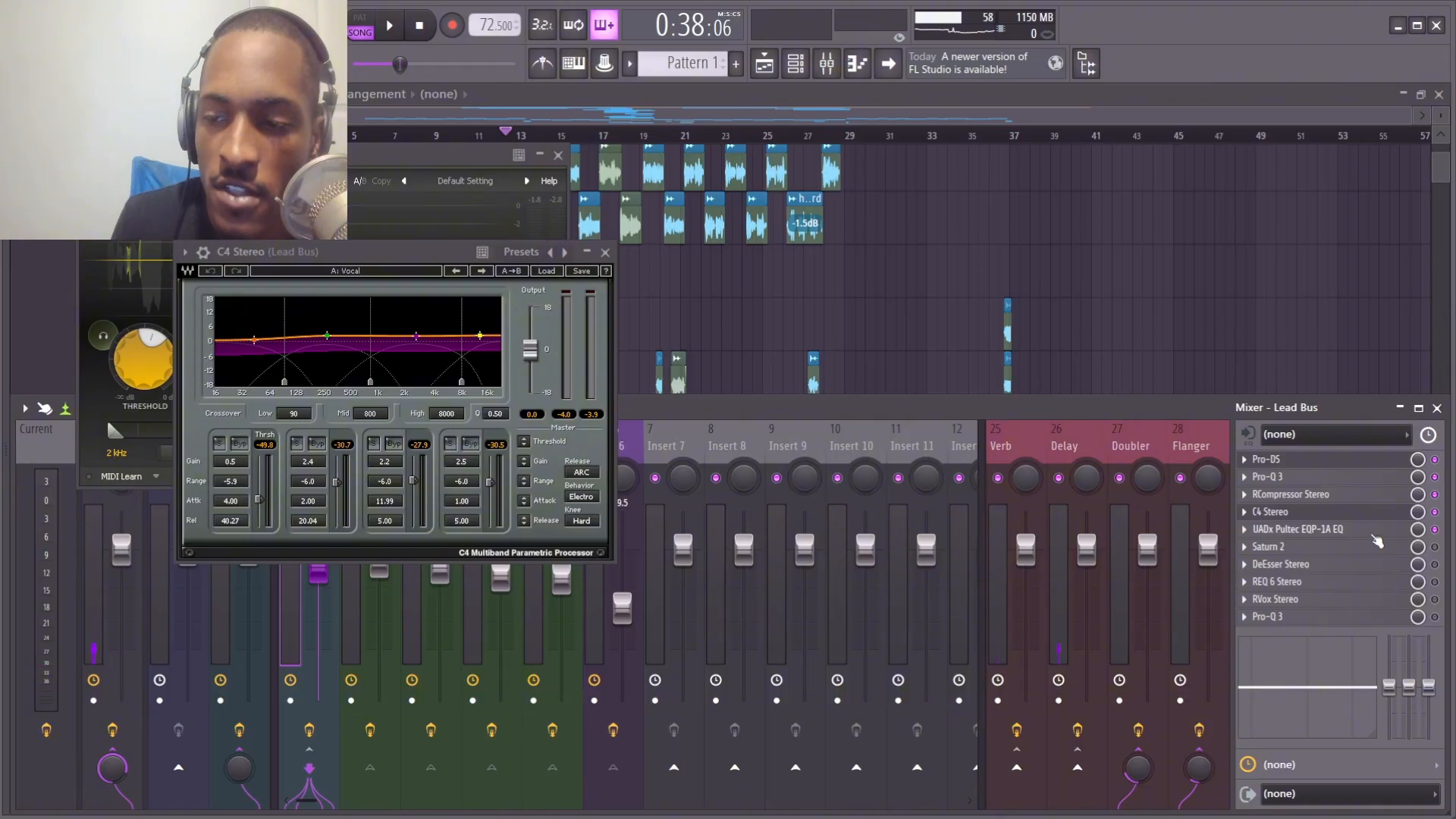
# Enable UADx Pultec EQP-1A EQ and Saturn 2 on the Lead Bus, view their settings and audition the chain with playback.
pyautogui.click(1374, 532)
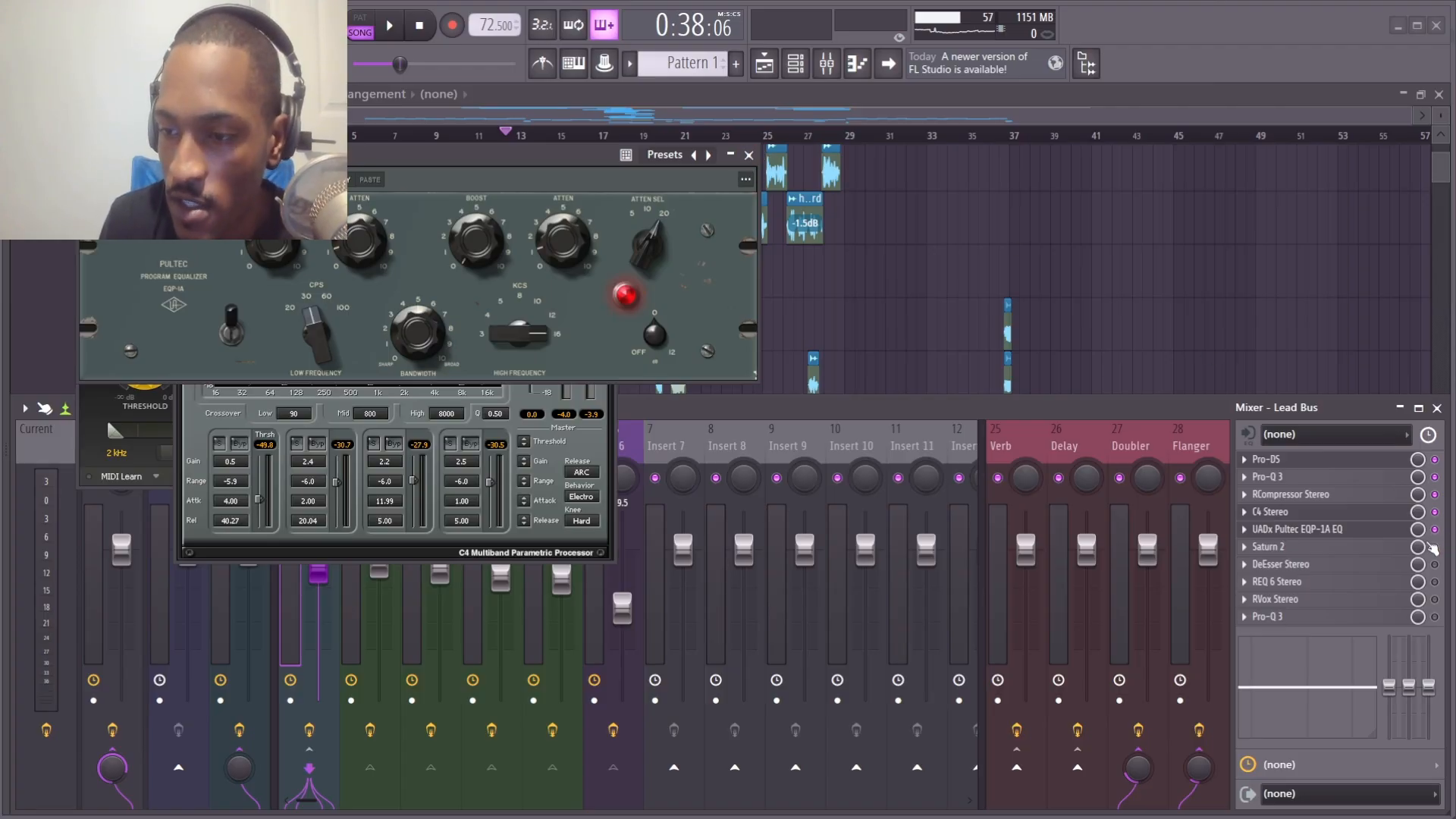
pyautogui.click(1376, 549)
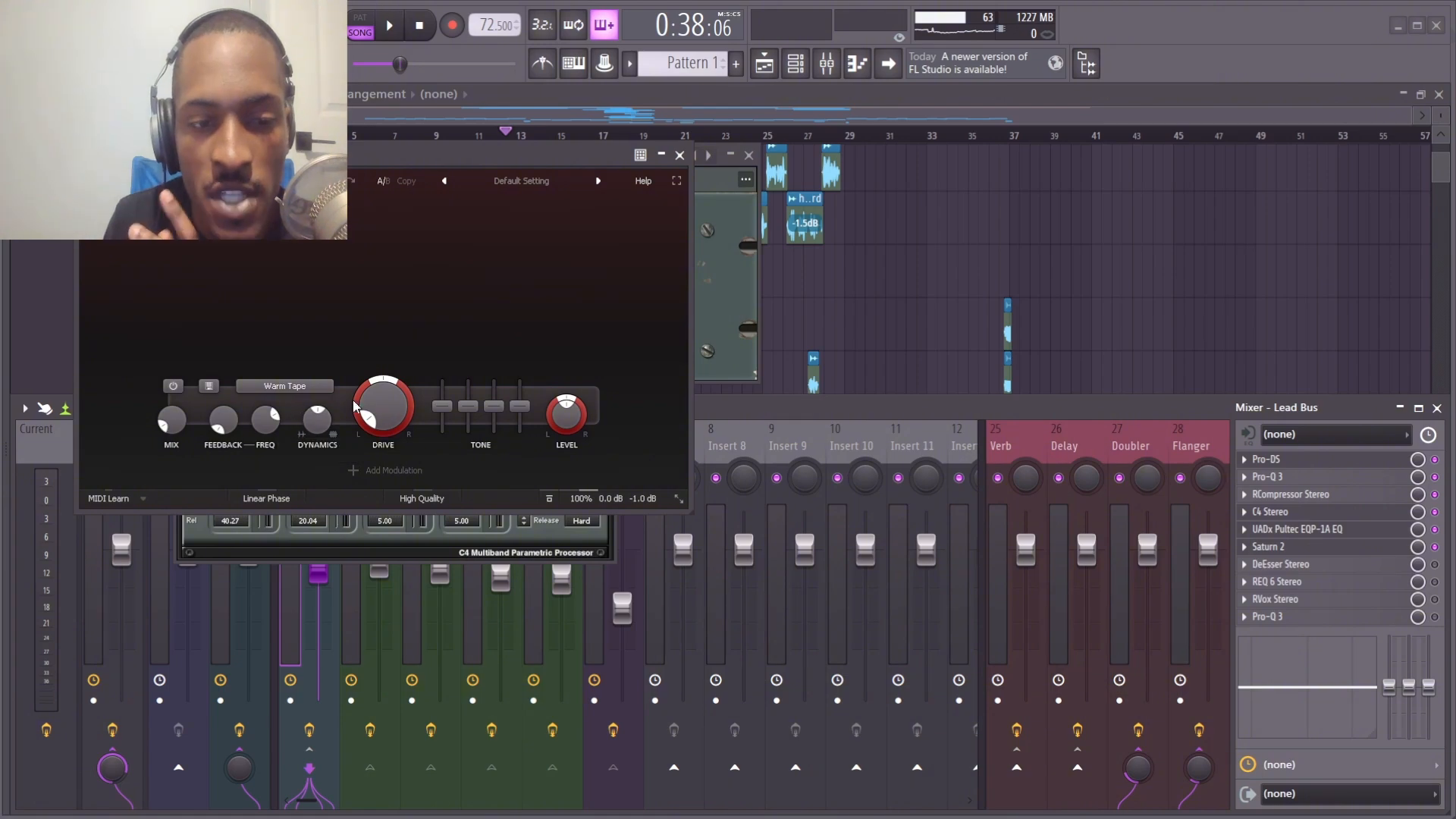
pyautogui.moveTo(383, 420)
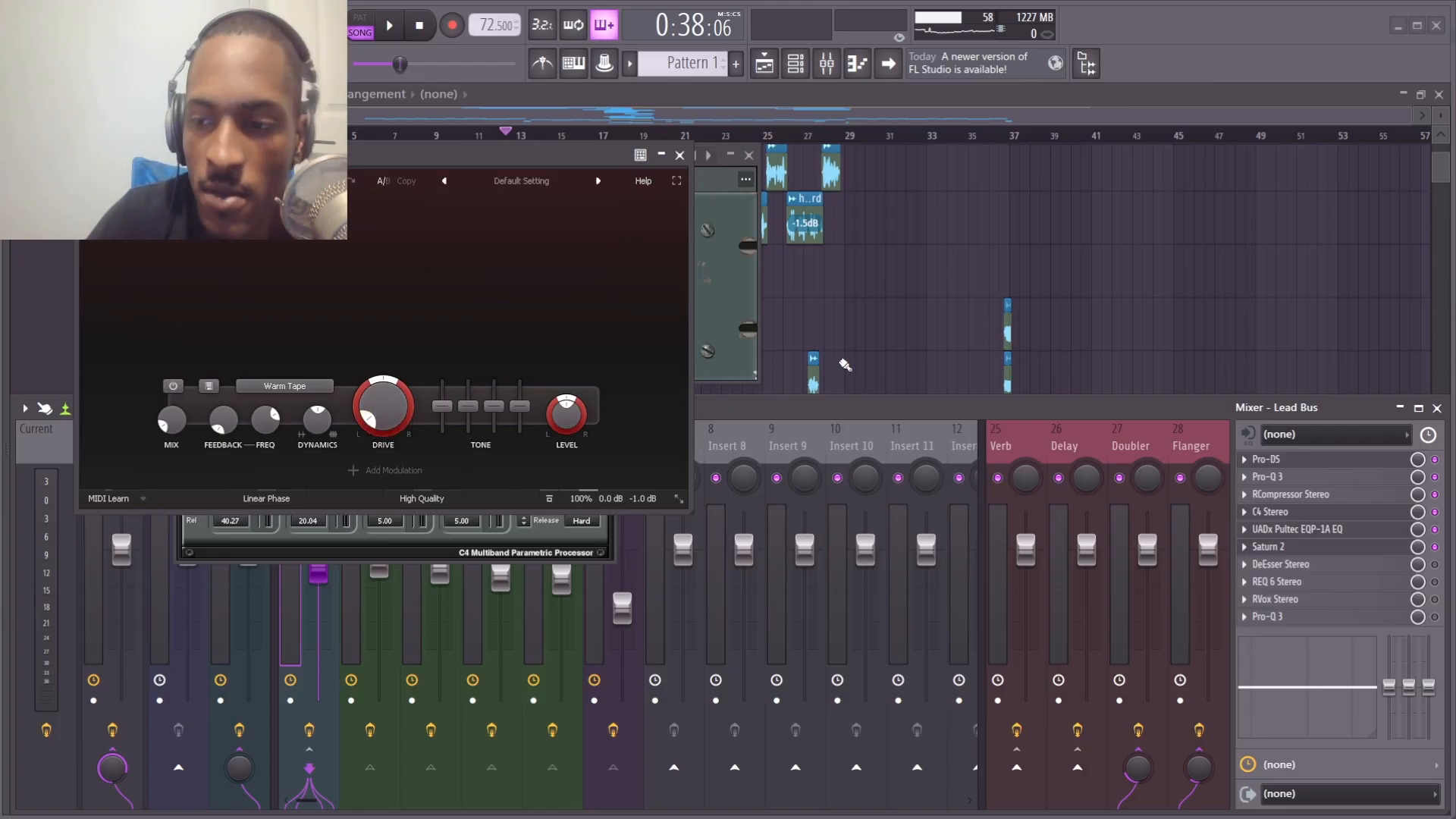
pyautogui.press('space')
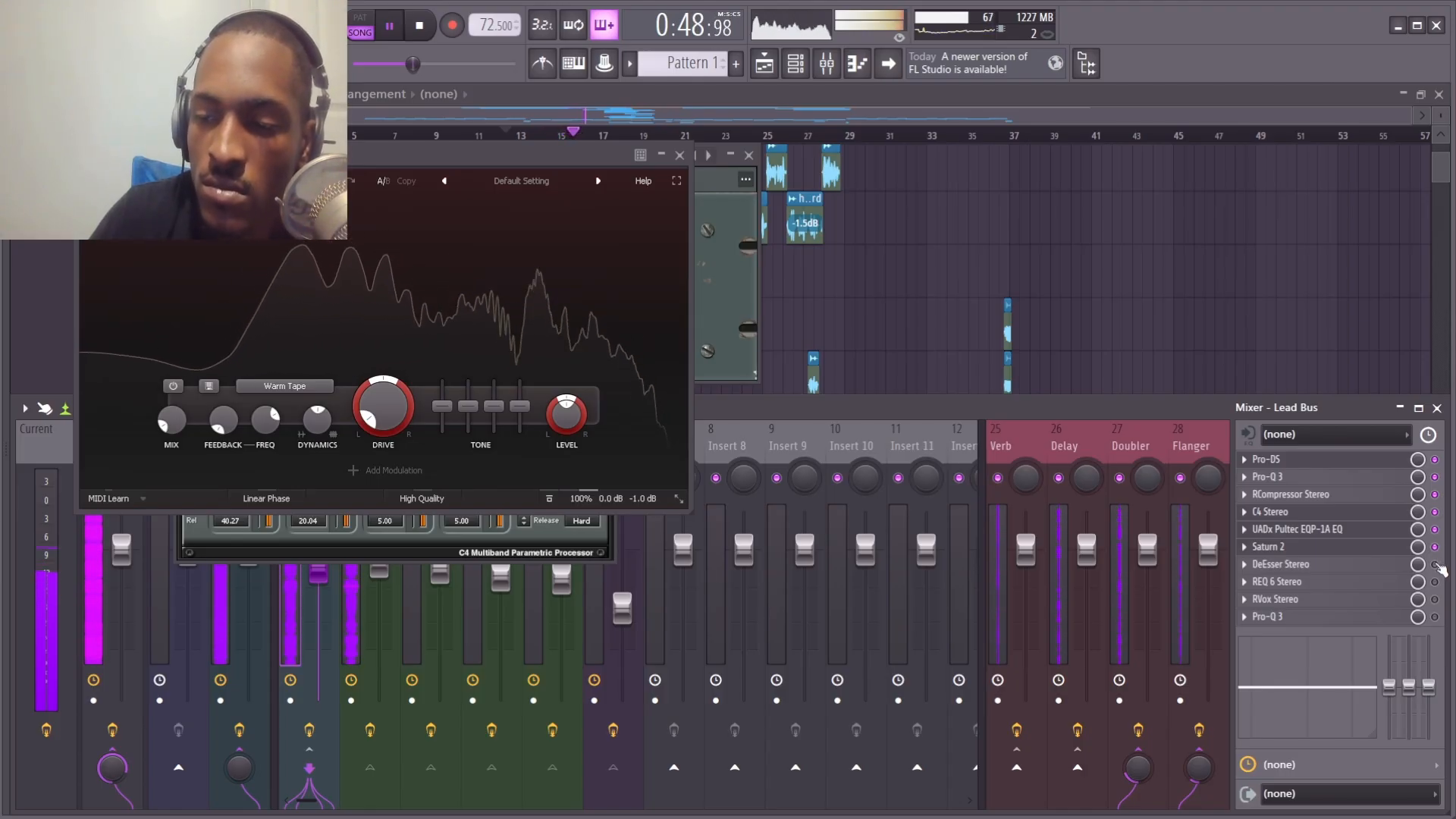
pyautogui.press('space')
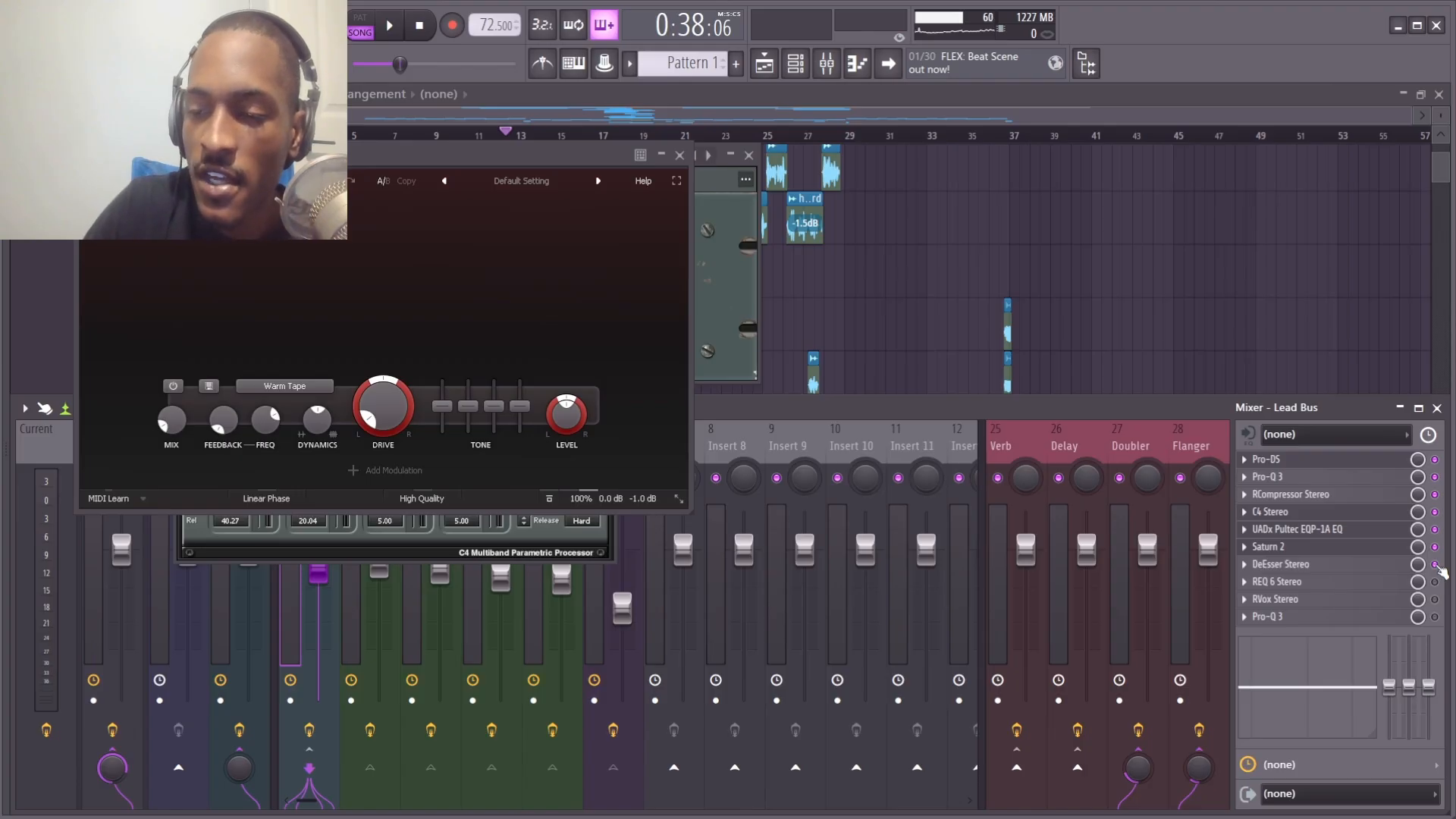
# Open DeEsser Stereo and REQ 6 Stereo with both enabled, and compare REQ 6 bypassed and enabled while the song plays.
pyautogui.click(1370, 565)
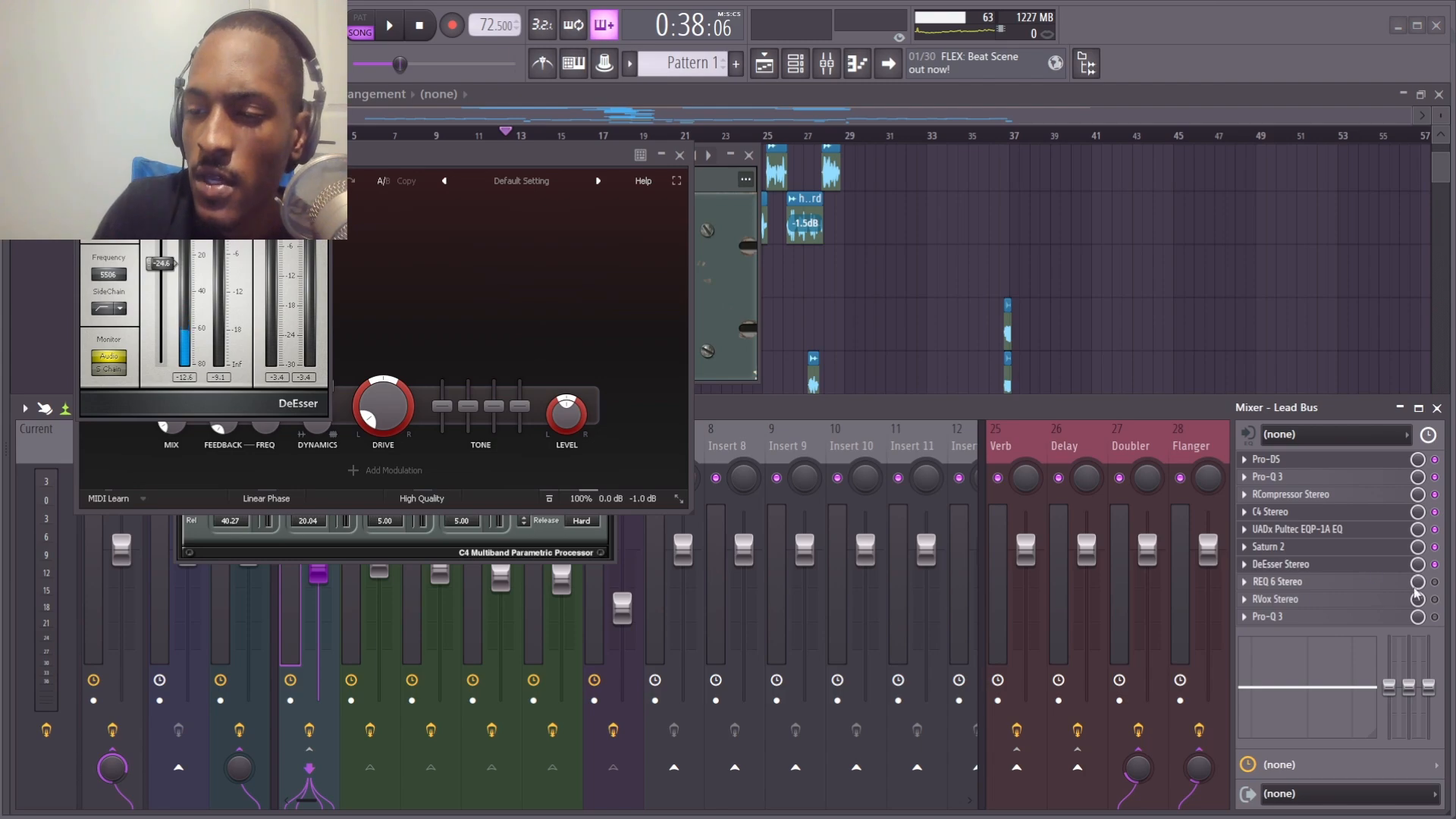
pyautogui.click(1350, 584)
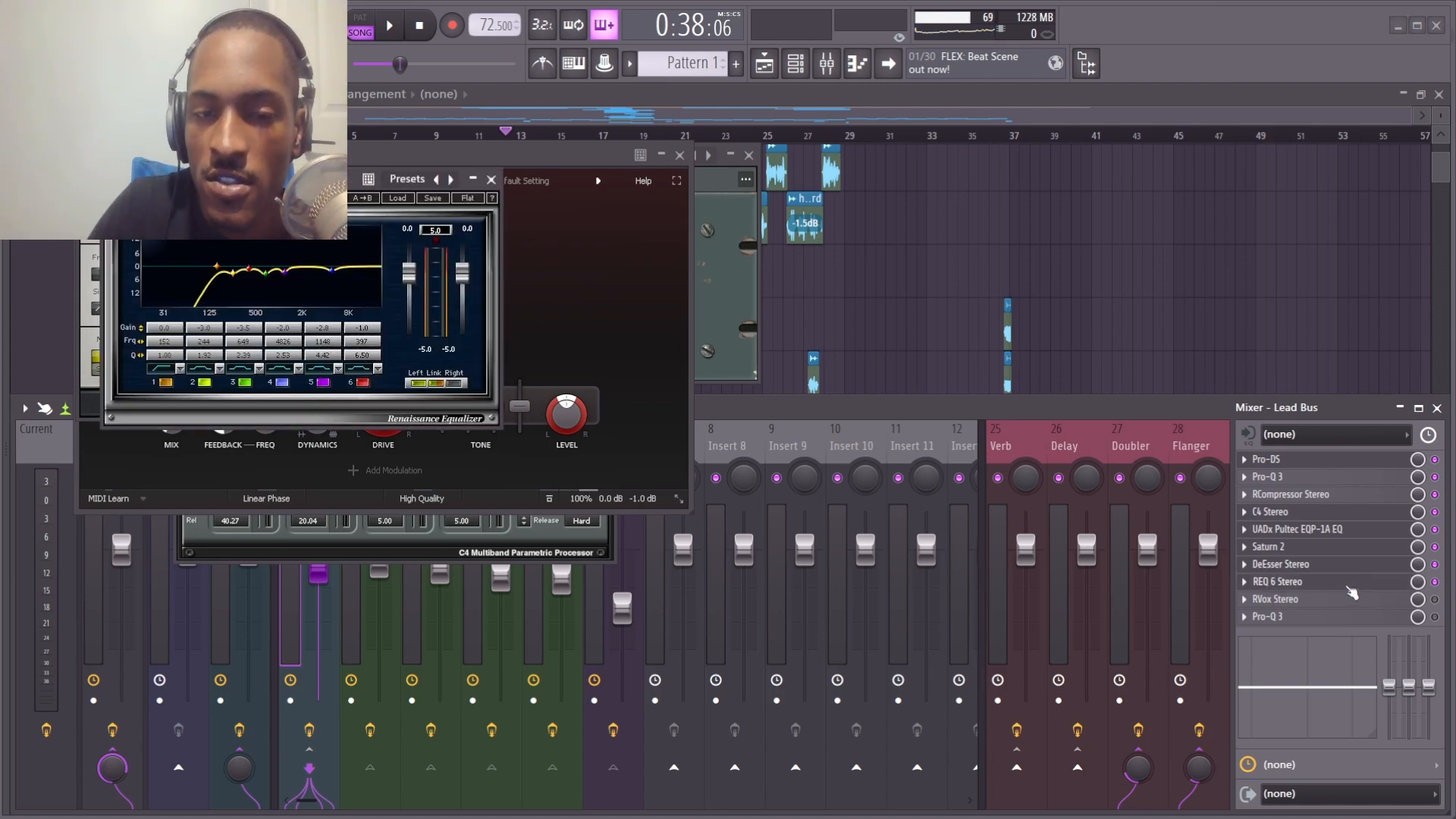
pyautogui.press('space')
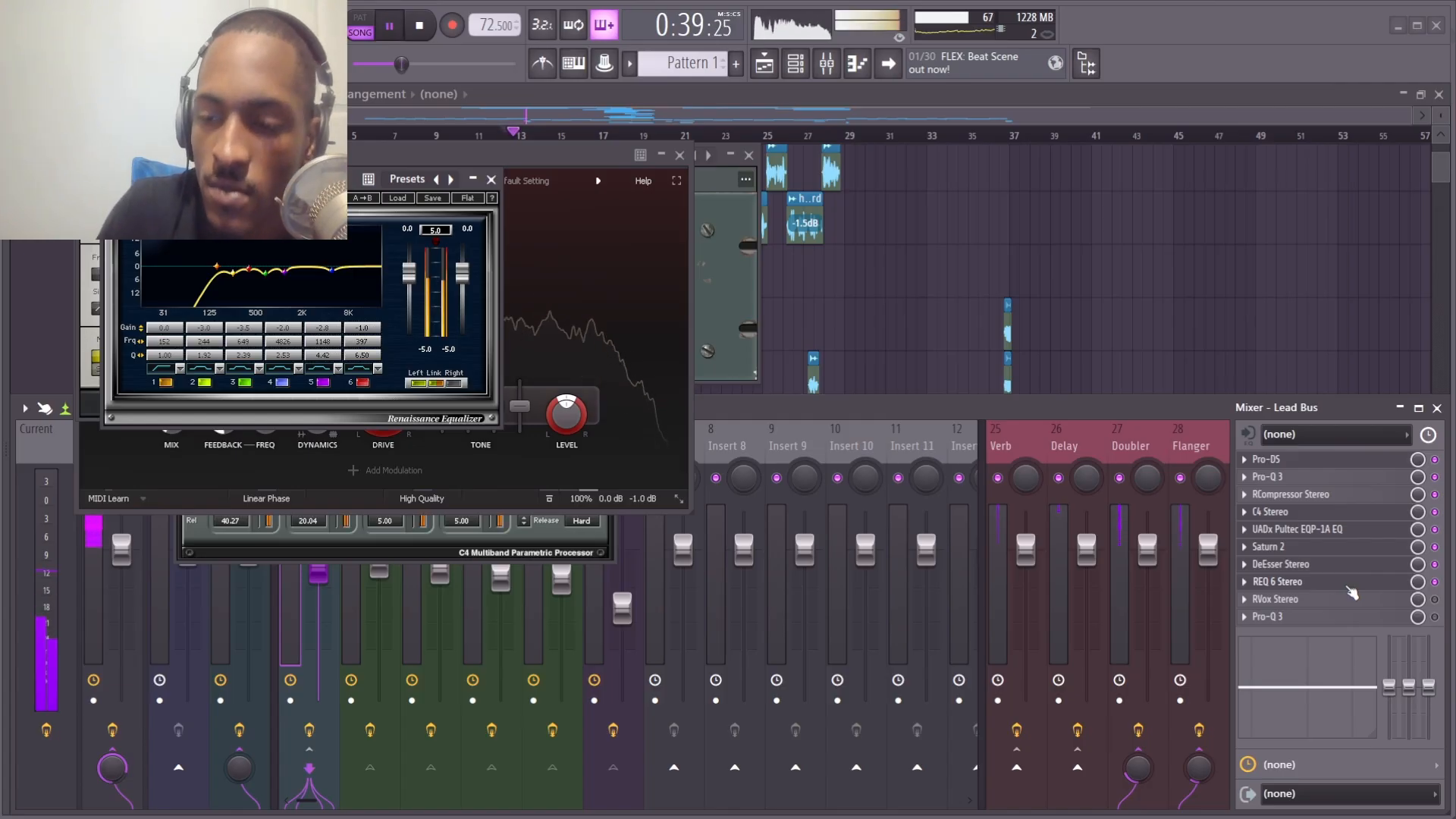
pyautogui.click(1435, 582)
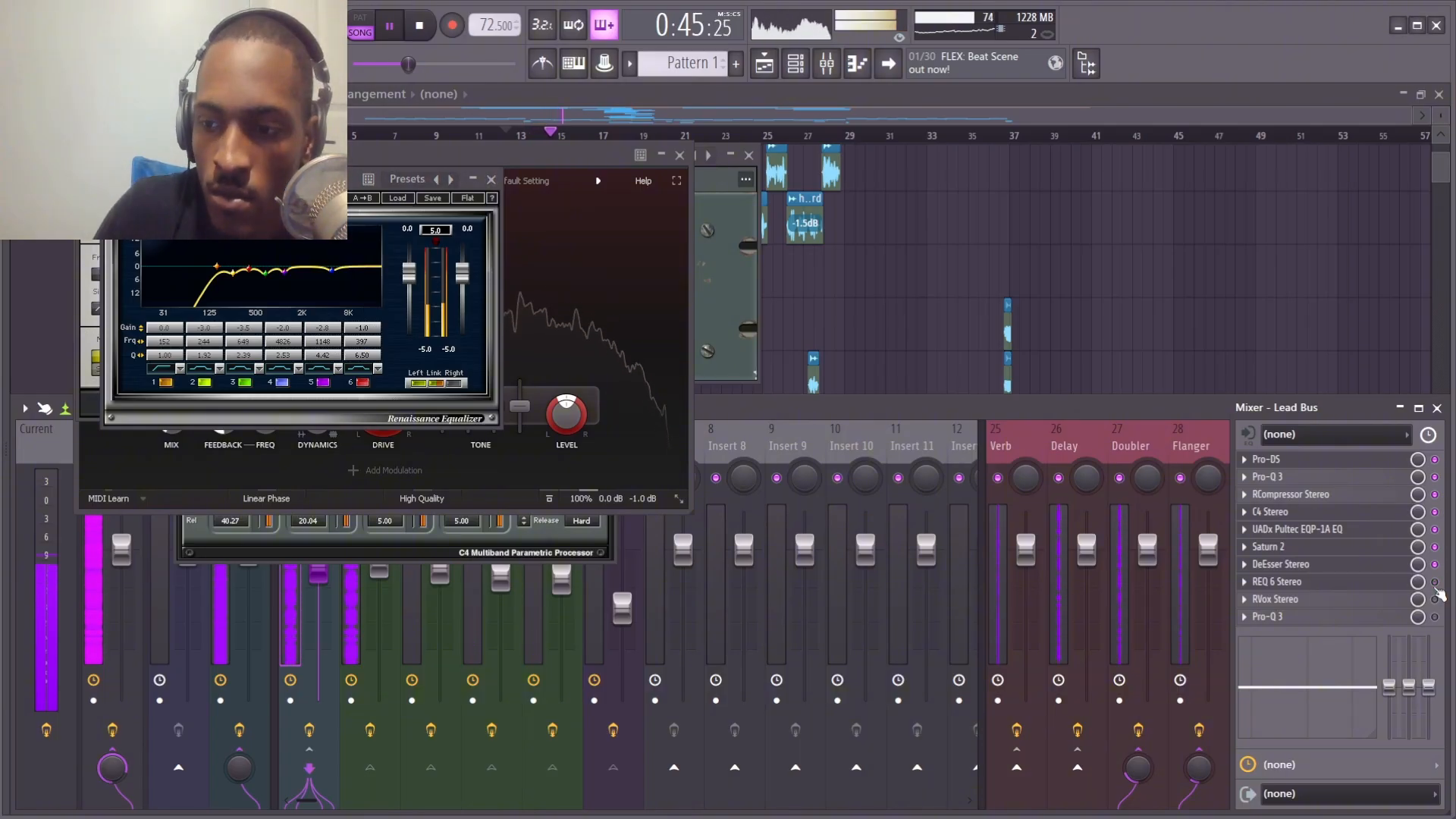
pyautogui.click(1435, 582)
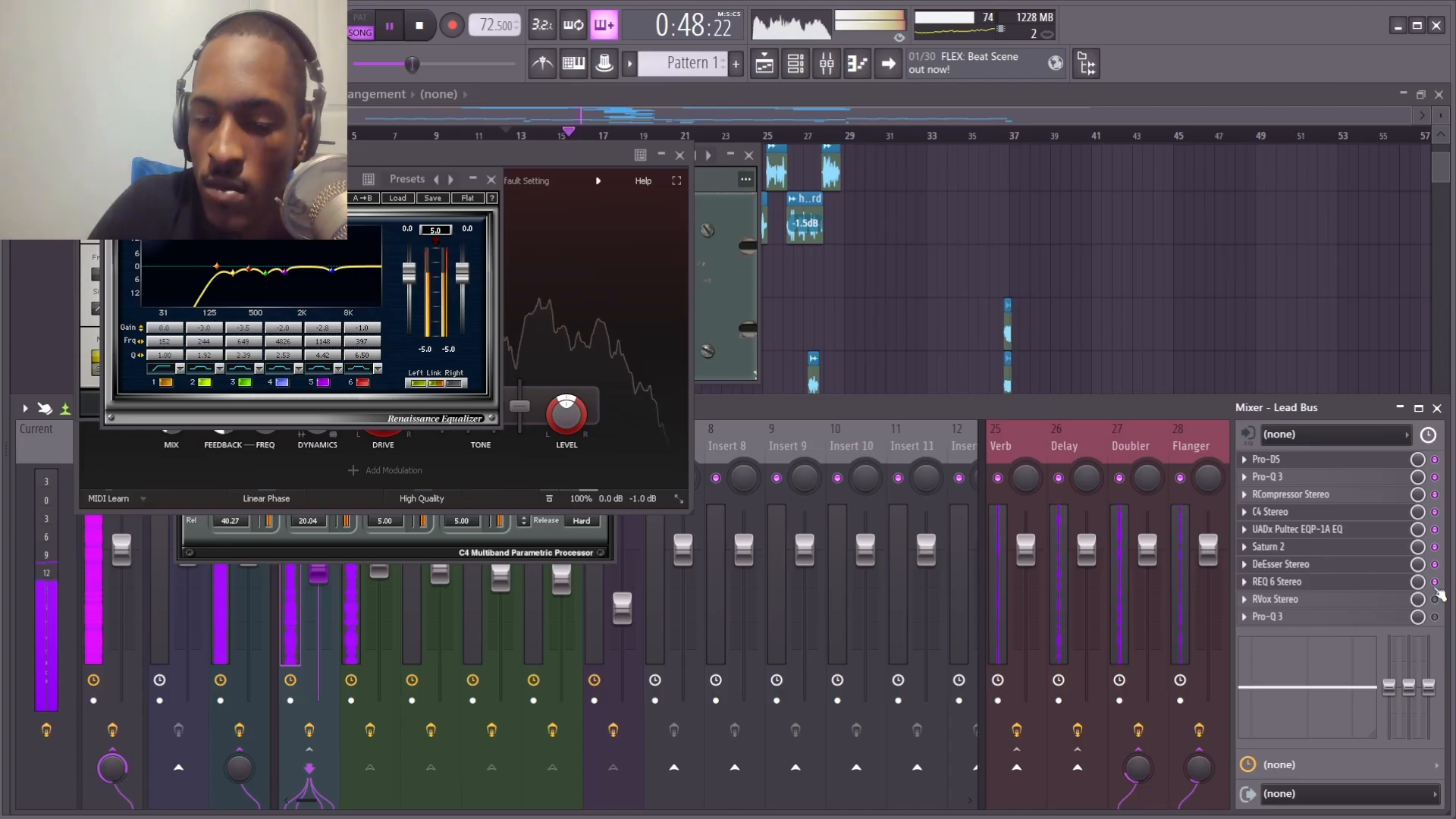
pyautogui.press('space')
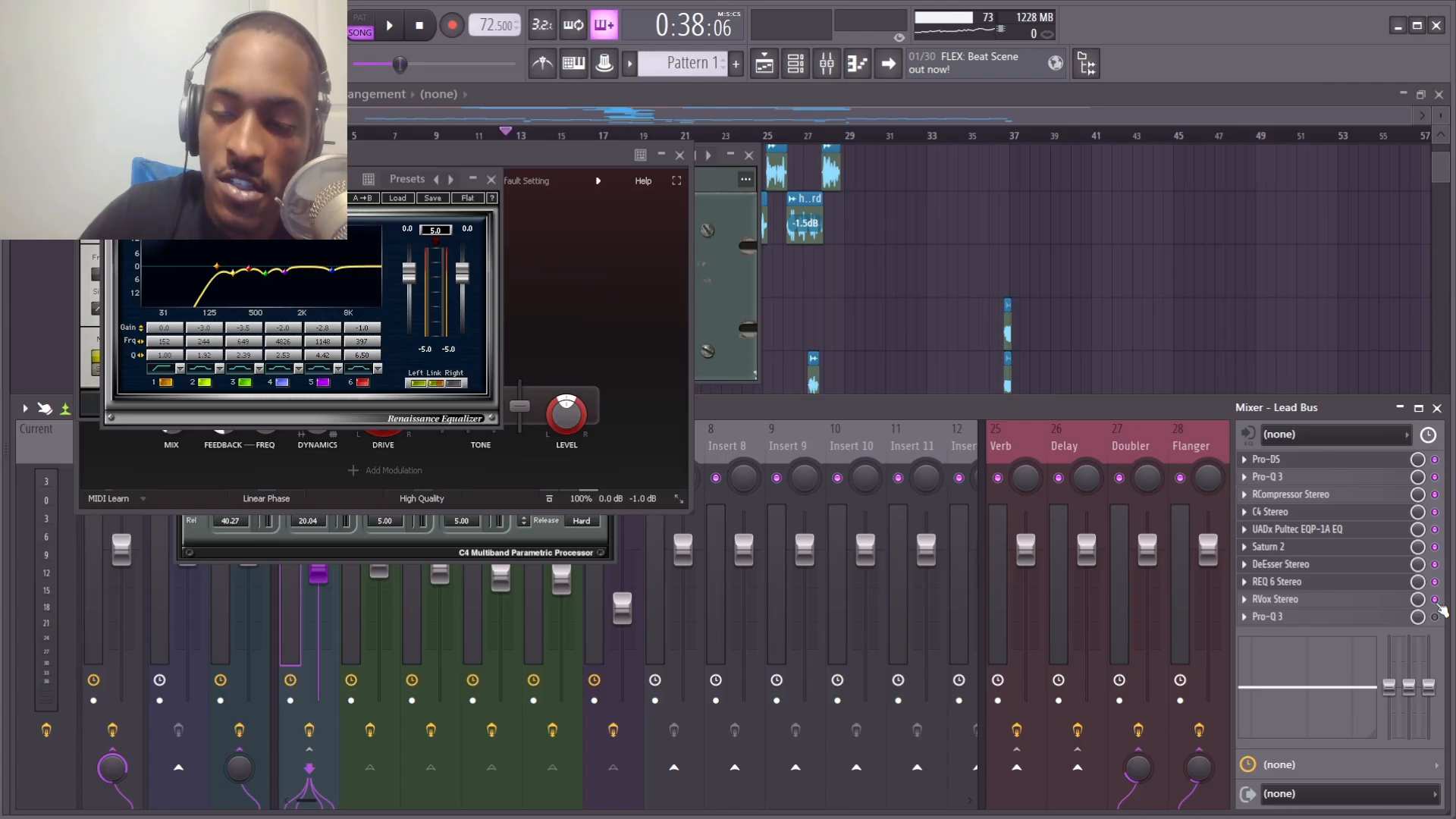
# Audition the Lead Bus with RVox Stereo enabled, then enable the last Pro-Q 3 and view its EQ curve.
pyautogui.press('space')
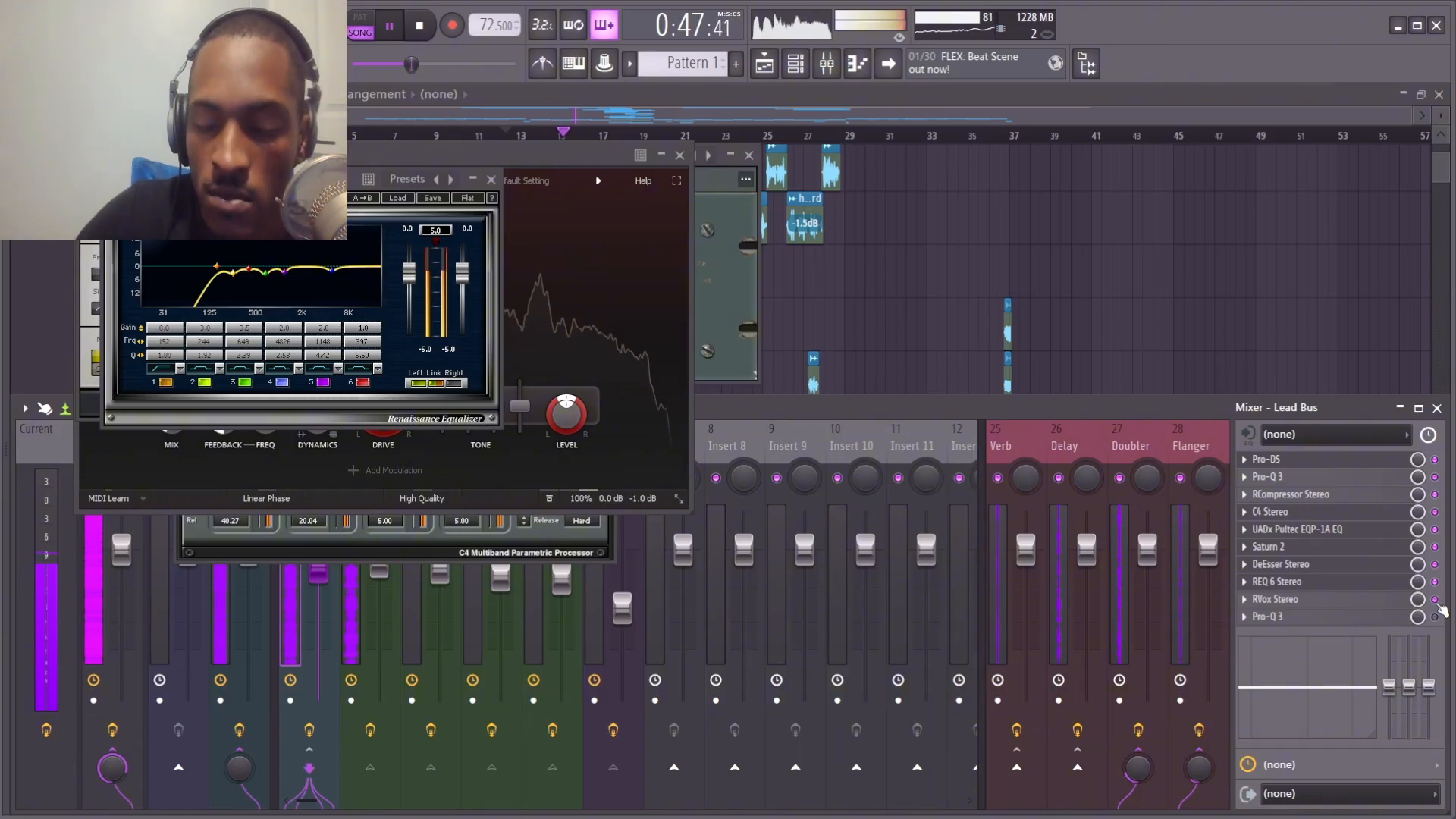
pyautogui.press('space')
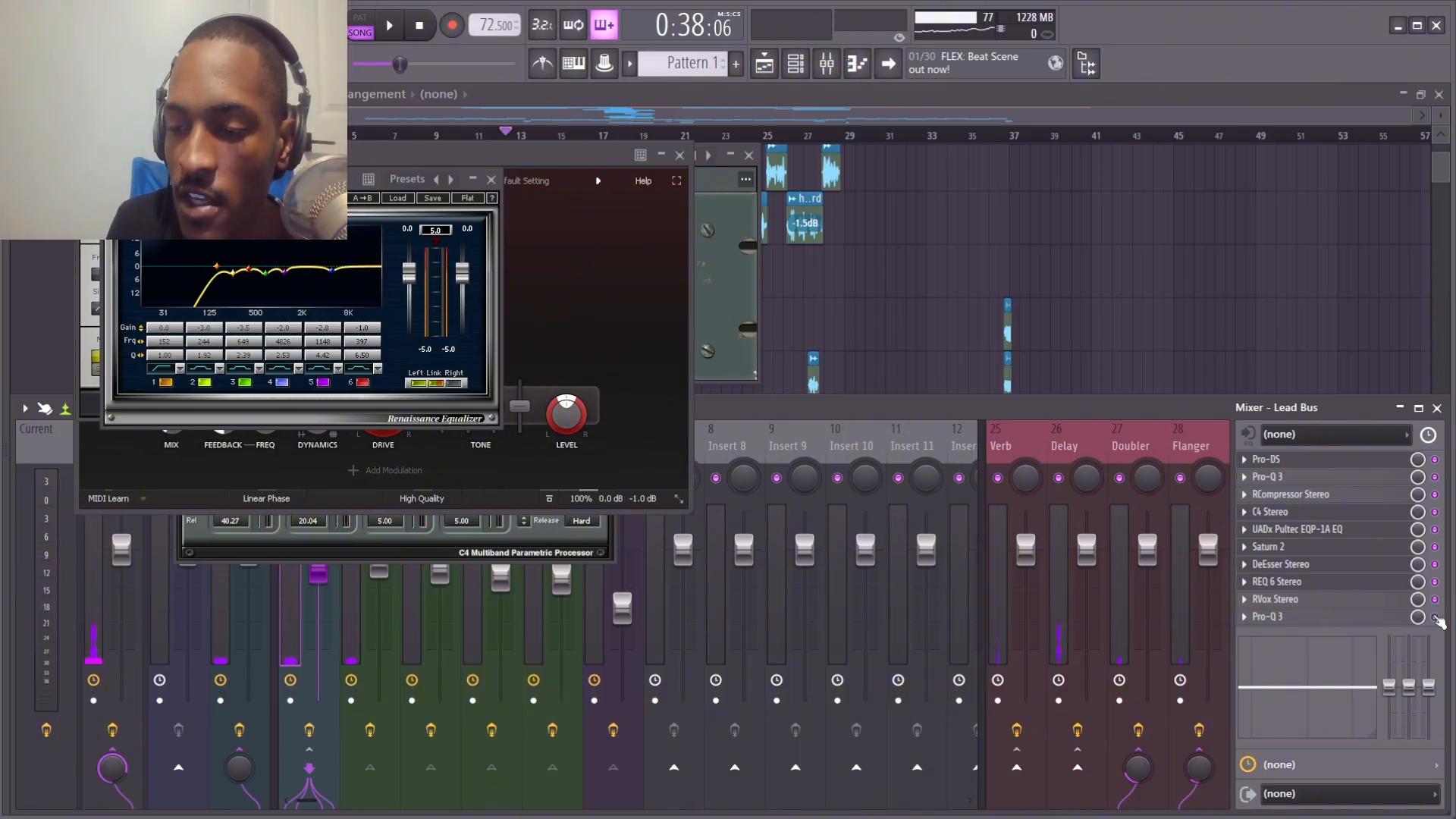
pyautogui.click(1367, 617)
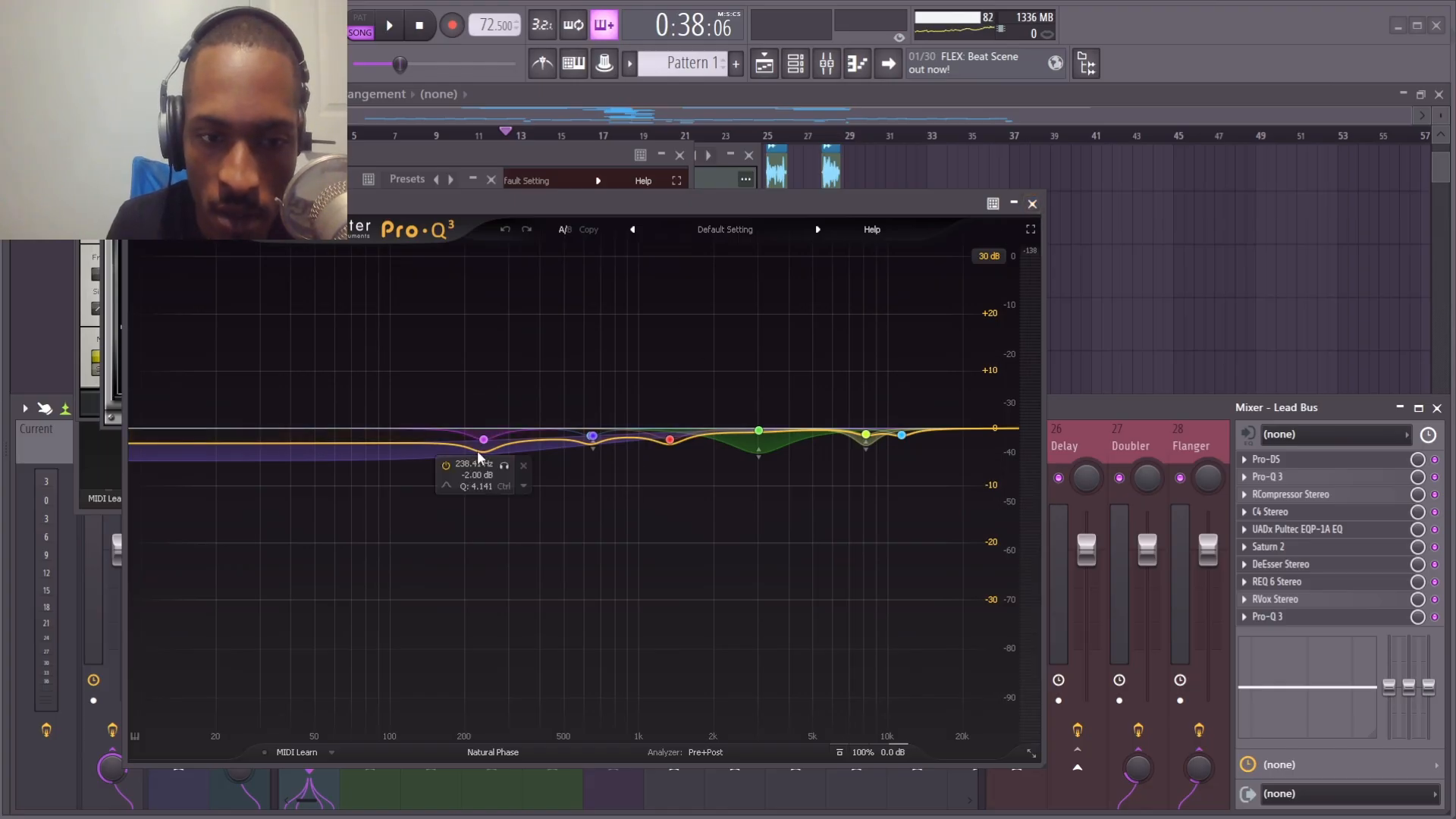
pyautogui.click(1032, 203)
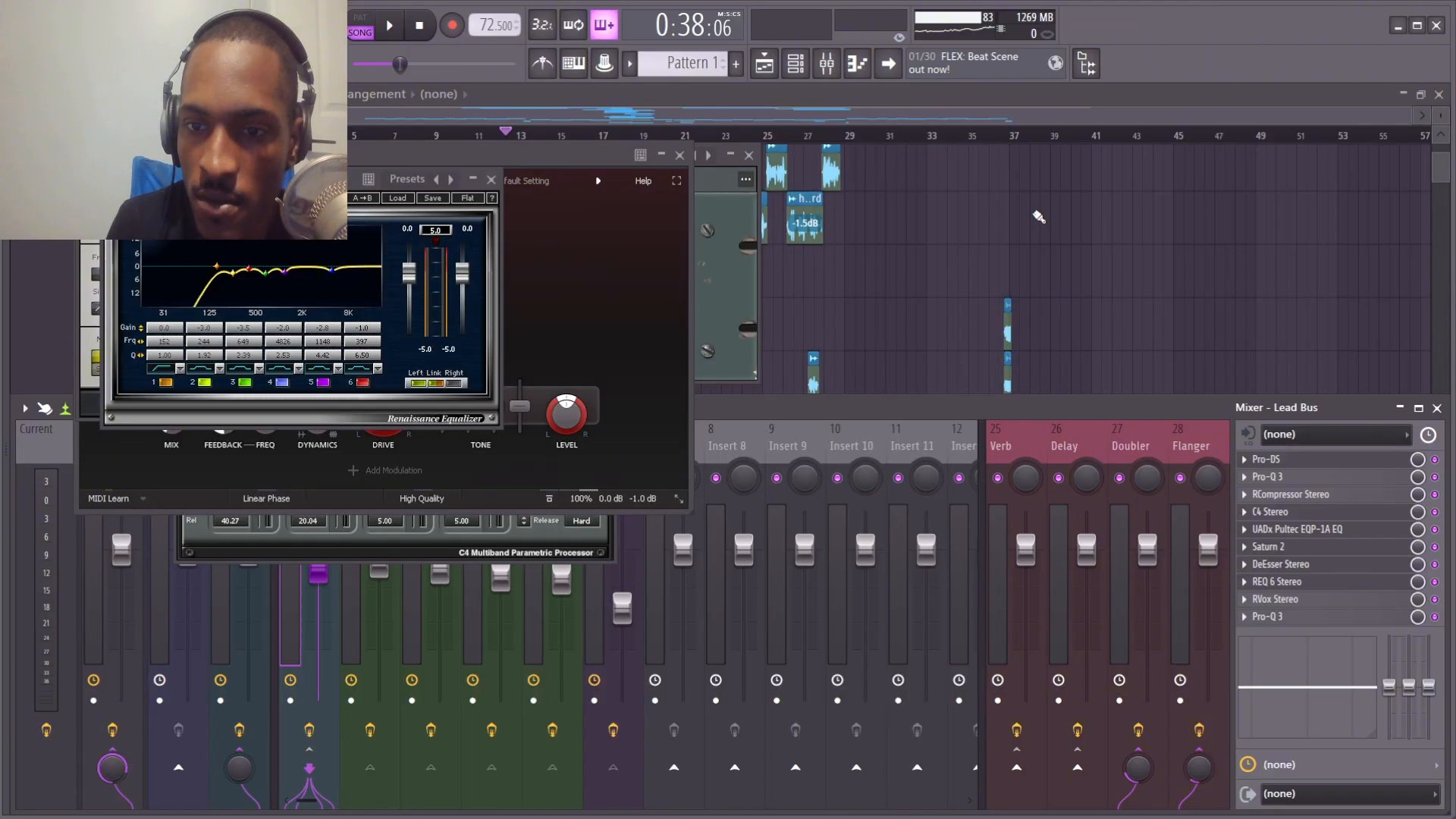
# Play the song through the full Lead Bus chain while closing all remaining plugin windows, and stop playback.
pyautogui.press('space')
pyautogui.click(748, 155)
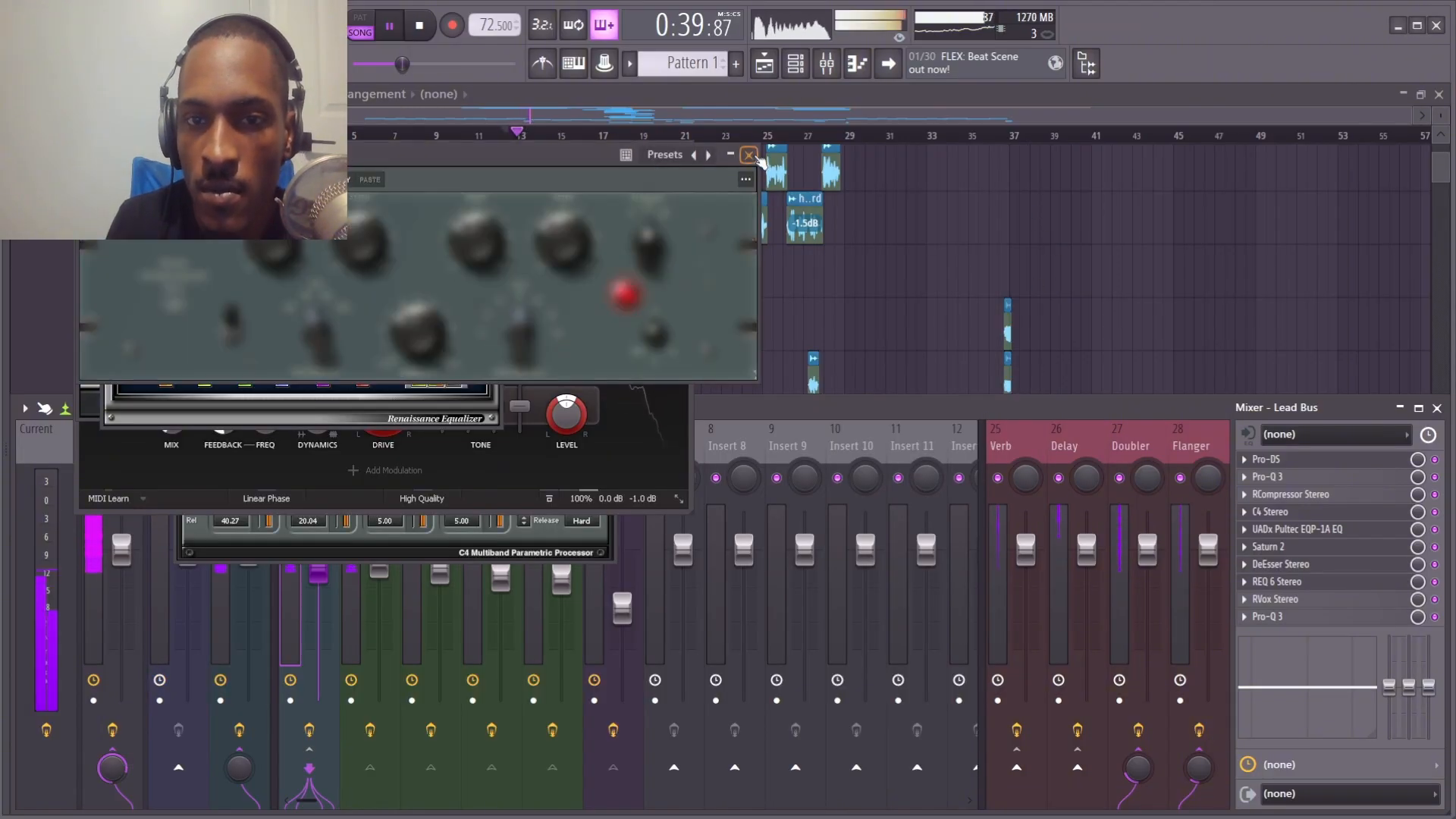
pyautogui.click(679, 155)
pyautogui.click(605, 252)
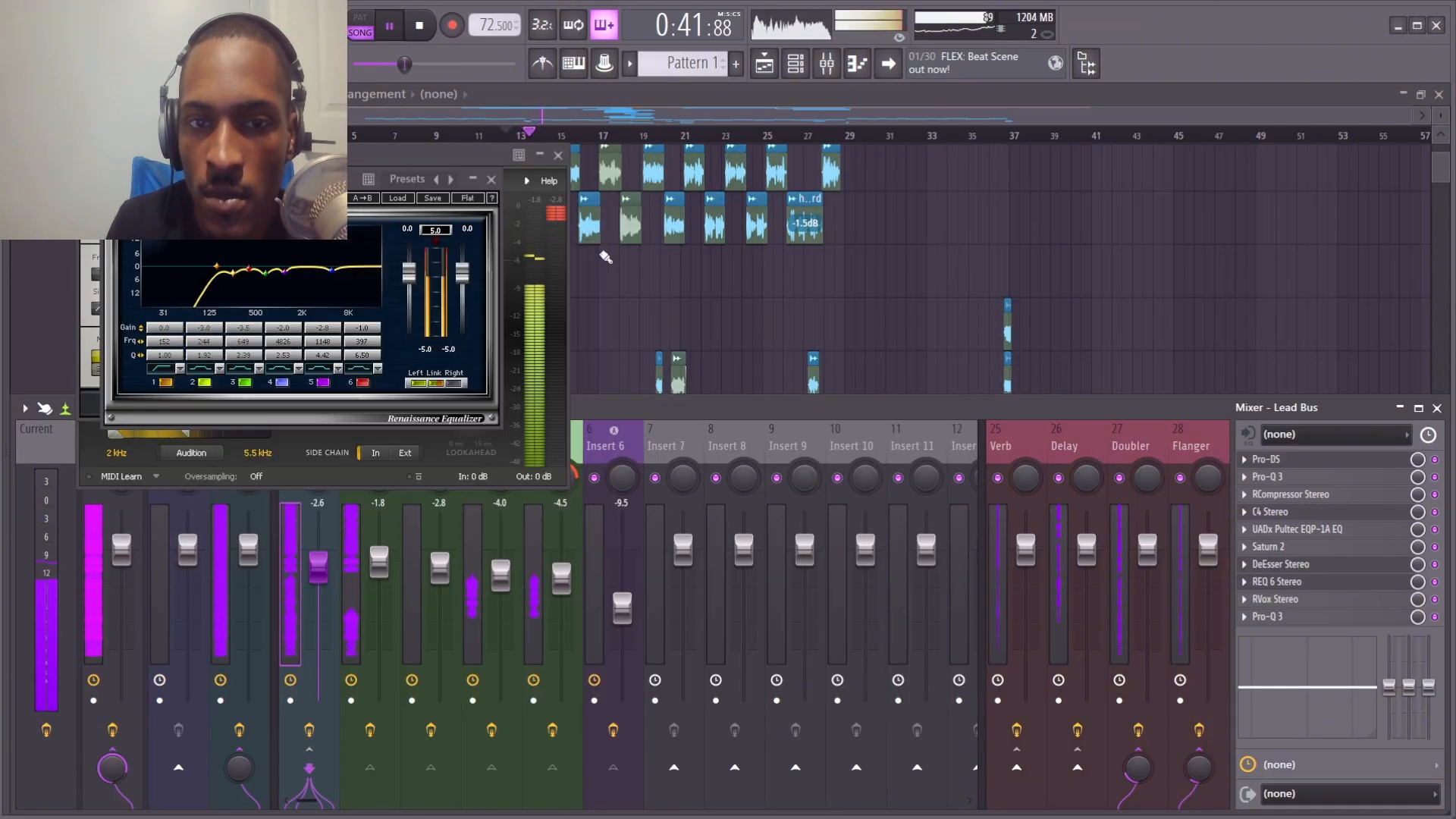
pyautogui.click(558, 155)
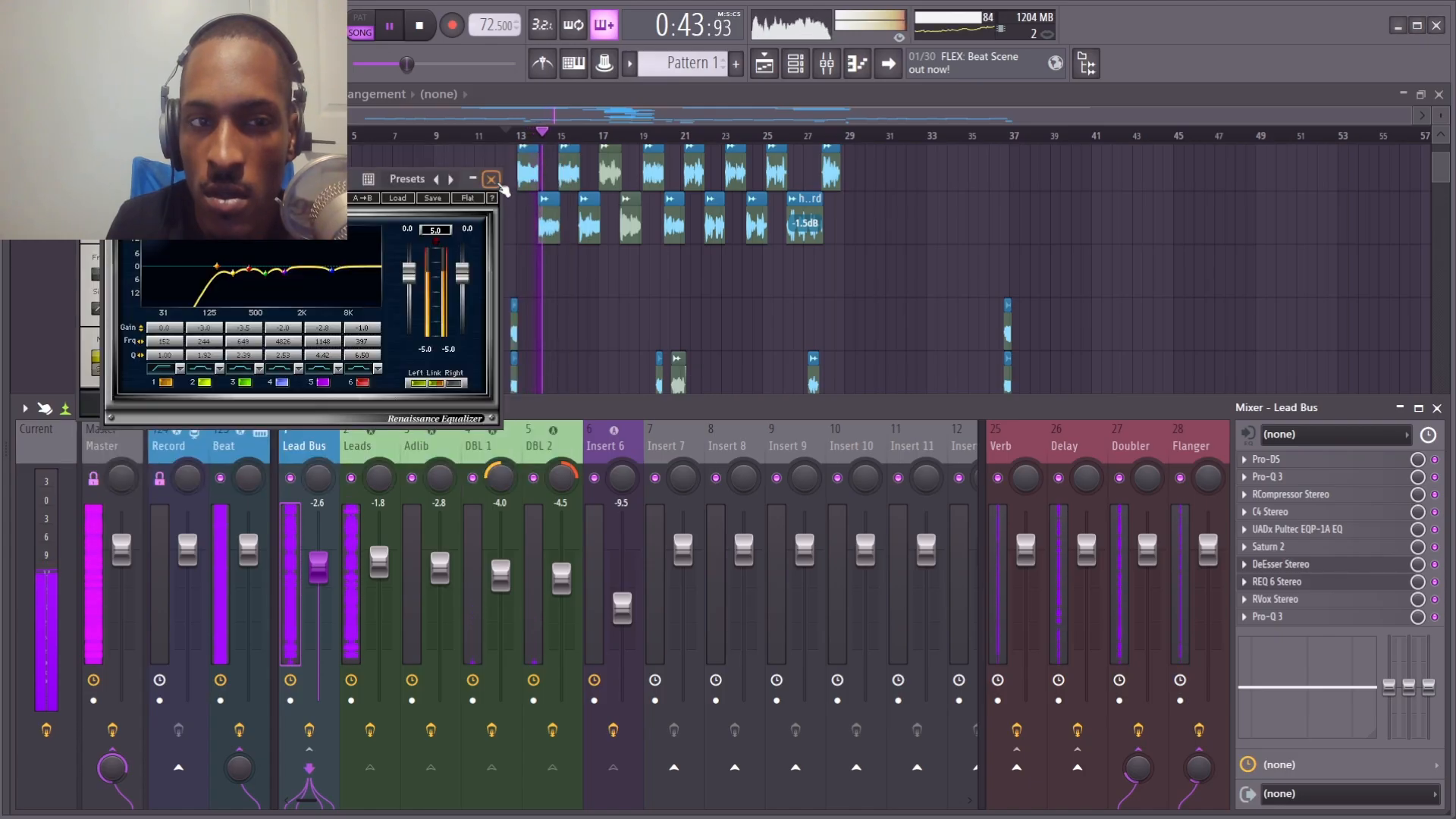
pyautogui.click(492, 179)
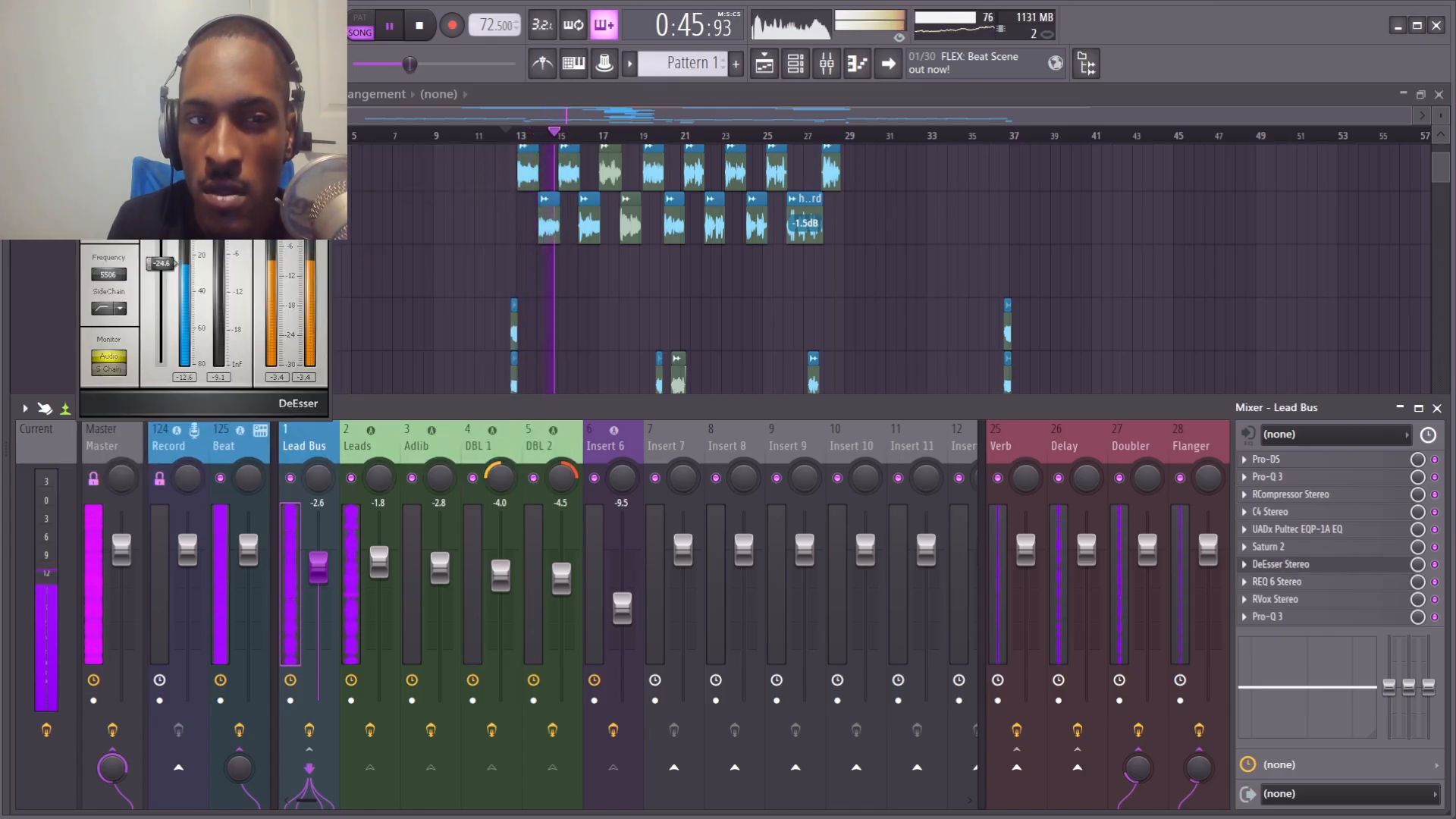
pyautogui.click(320, 156)
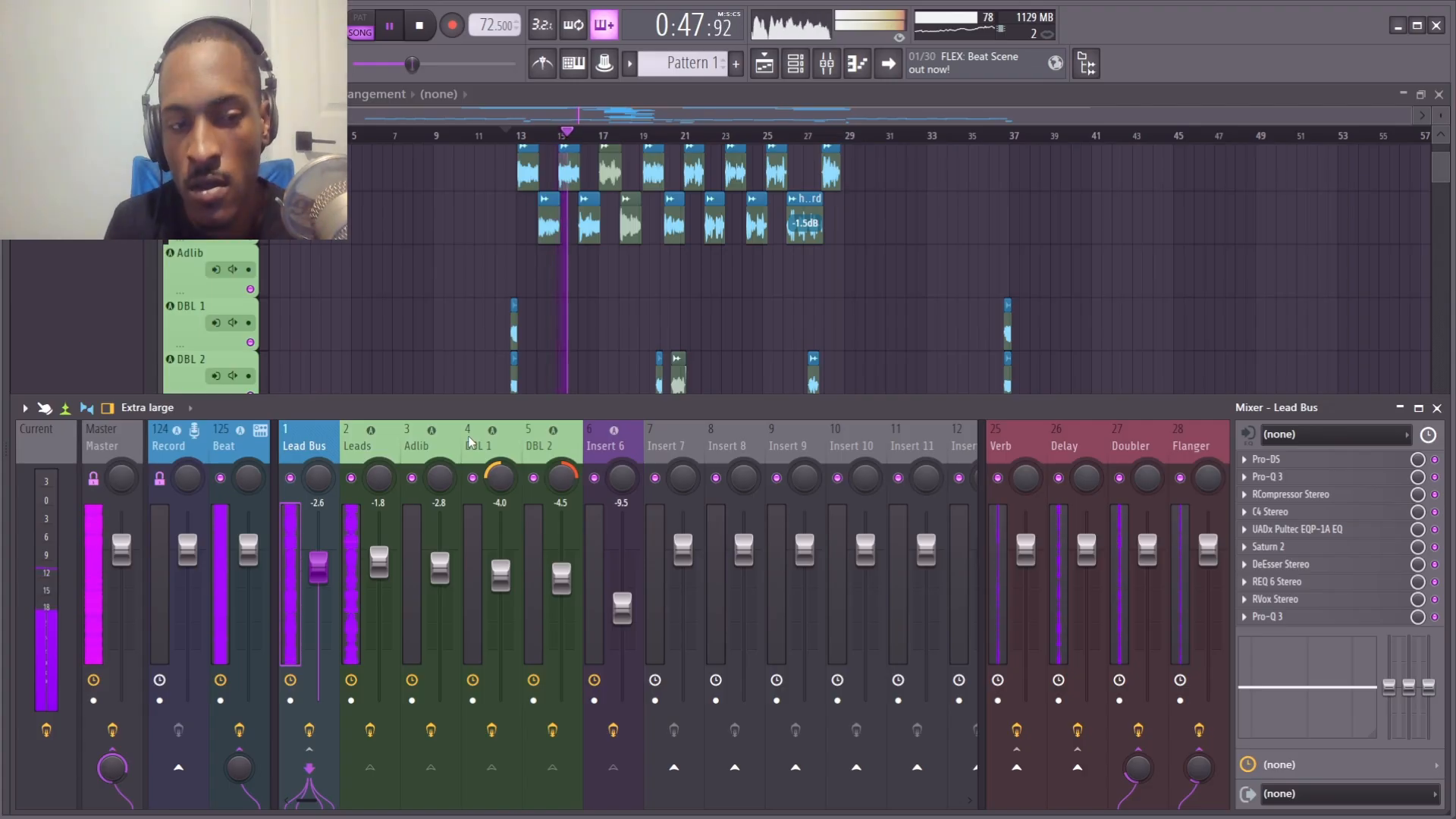
pyautogui.press('space')
# Select the Beat track and open its Fruity Parametric EQ and Trackspacer 2.5 to view their settings.
pyautogui.click(234, 460)
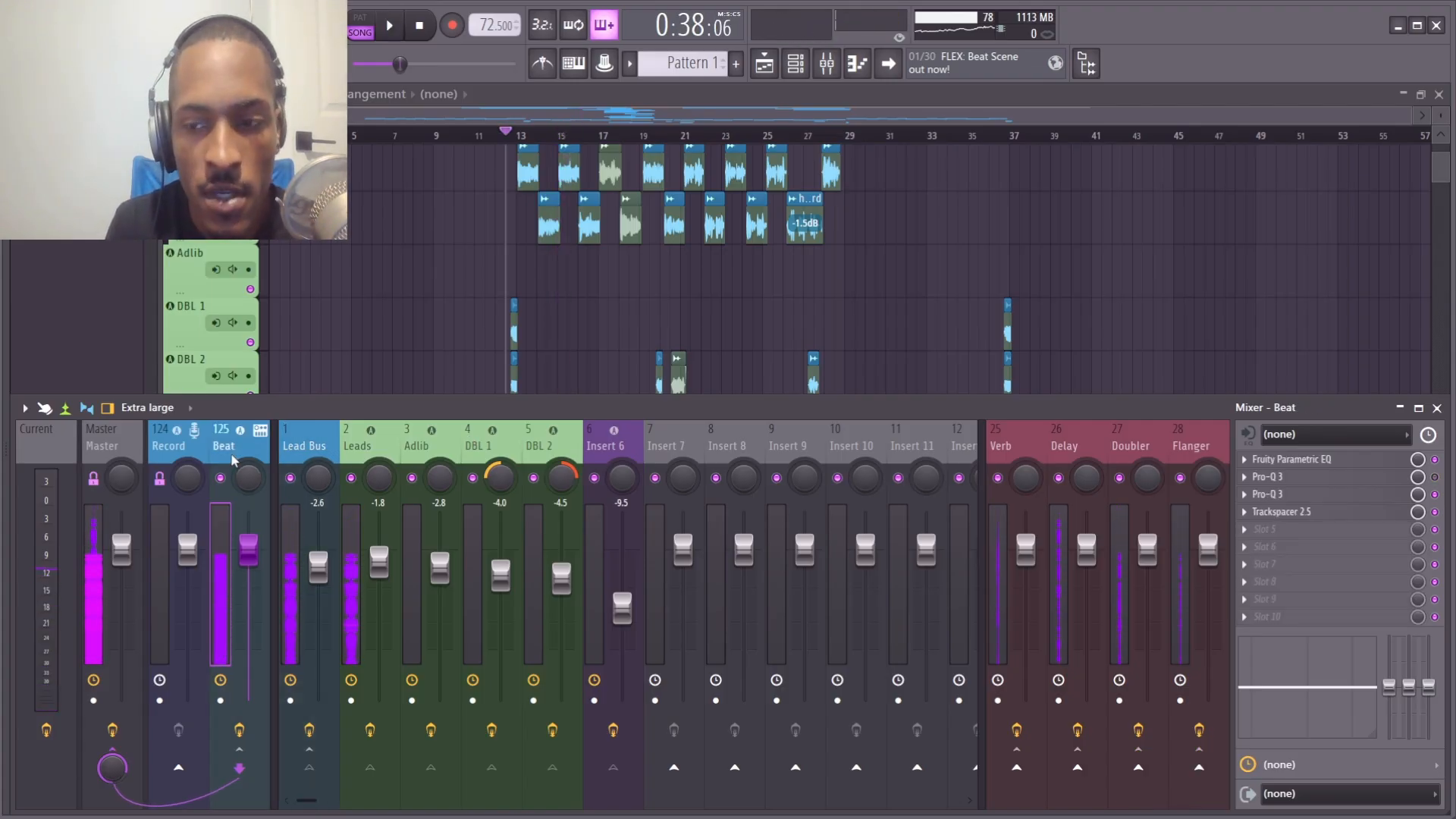
pyautogui.click(1279, 463)
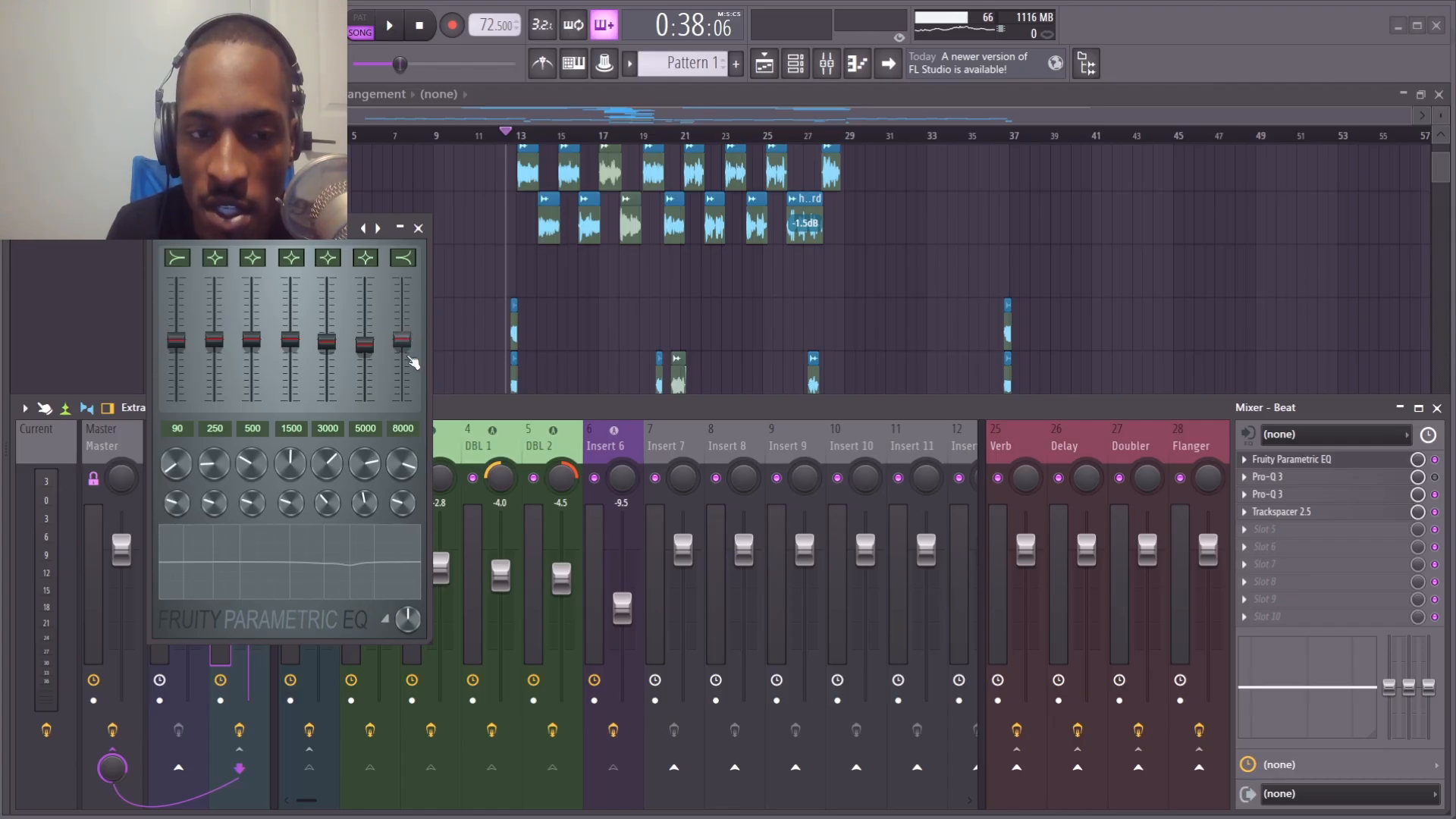
pyautogui.click(1382, 514)
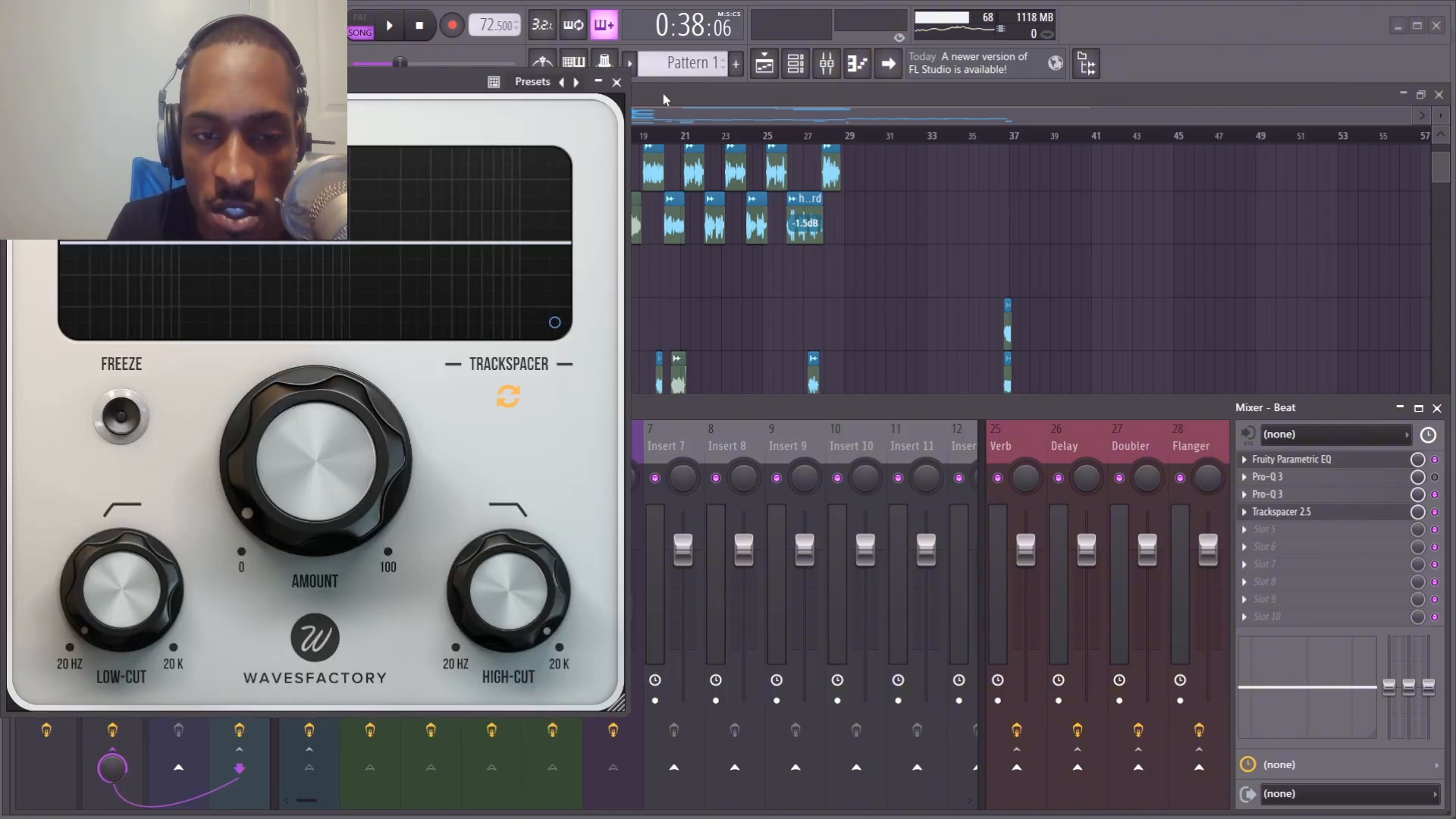
# Play the song while raising the Trackspacer amount to about 85.5%, return it to its low setting, pause, and close the plugin.
pyautogui.press('space')
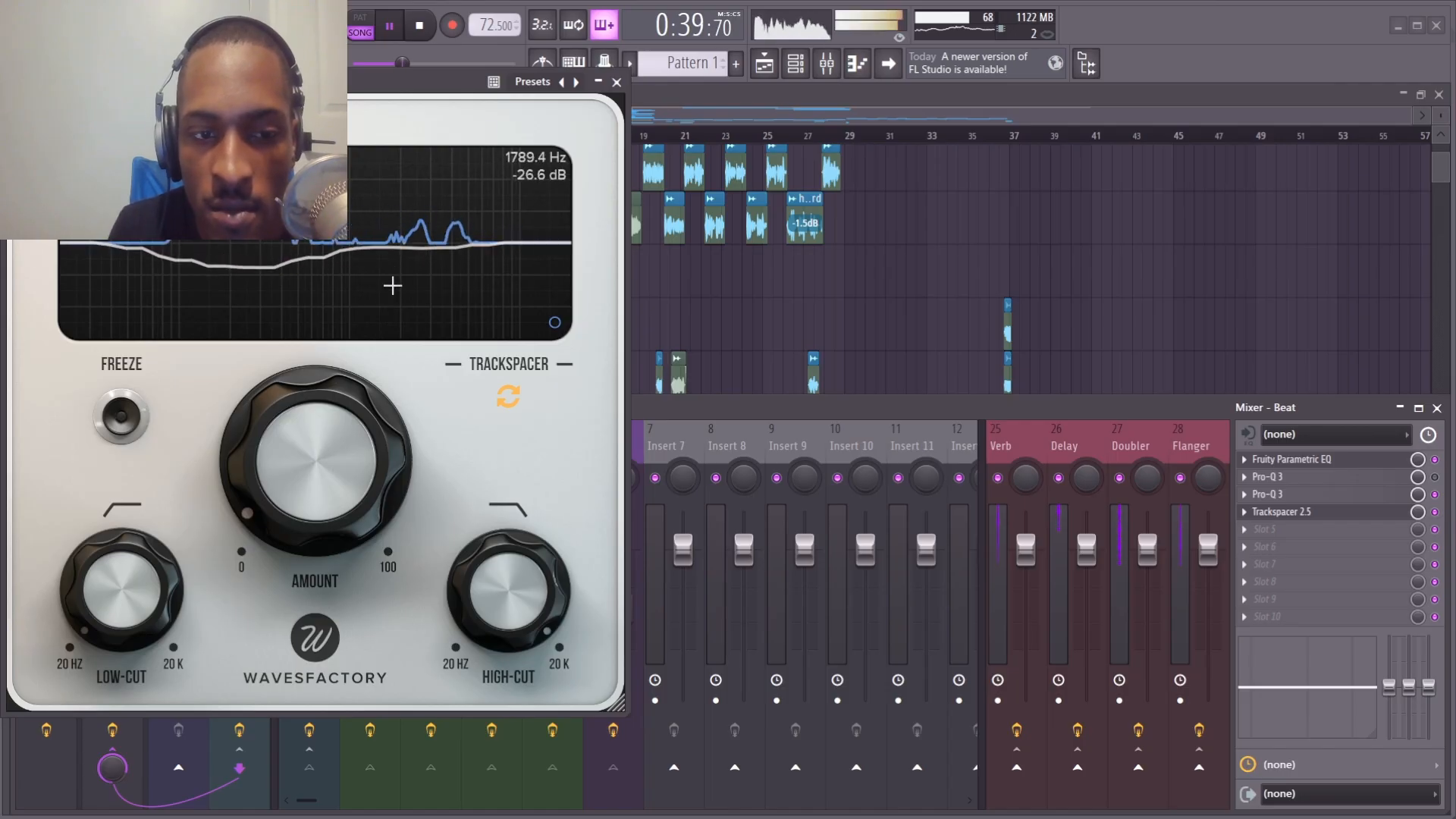
pyautogui.moveTo(341, 461); pyautogui.dragTo(341, 310)
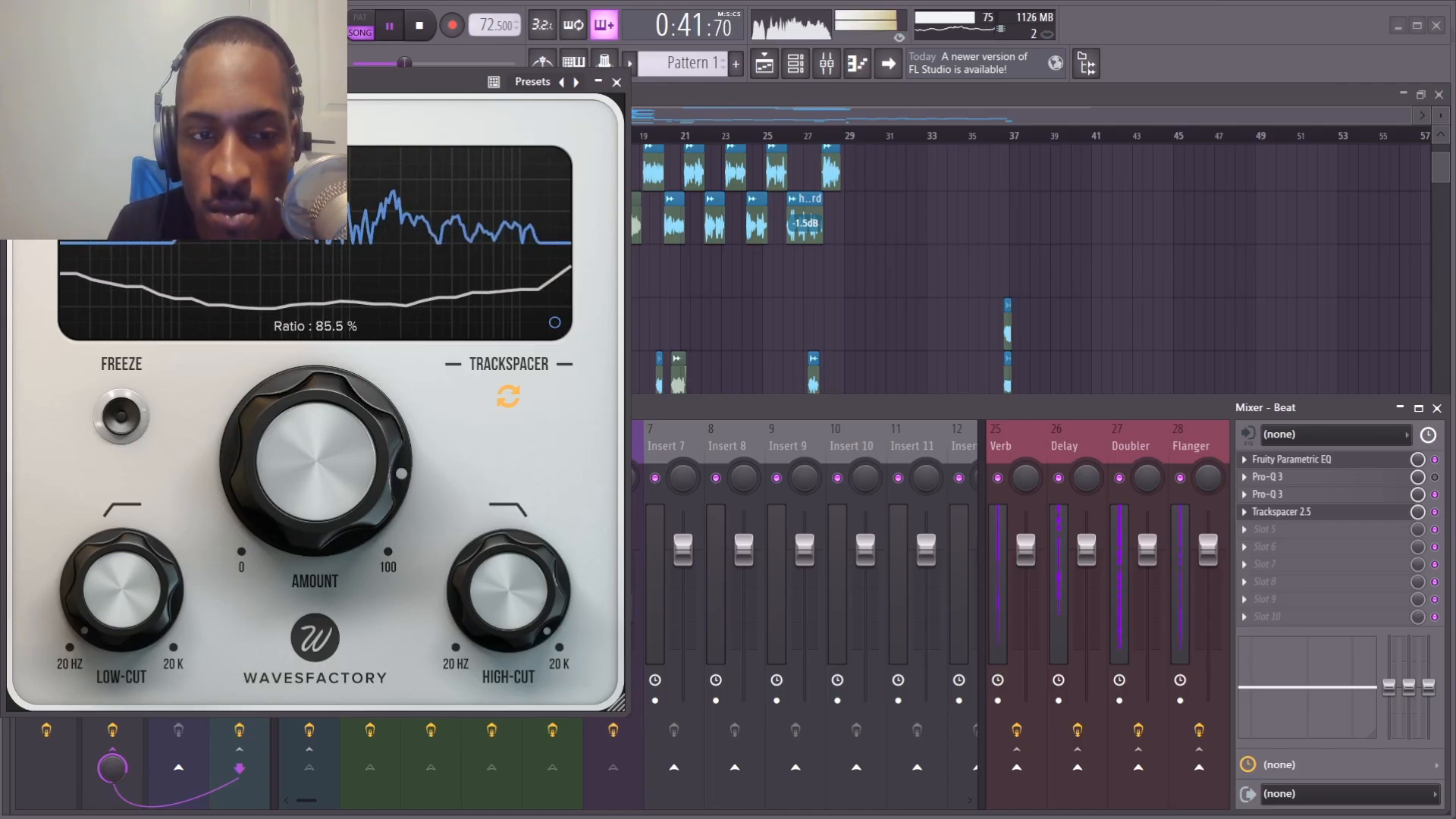
pyautogui.moveTo(340, 15); pyautogui.dragTo(324, 460)
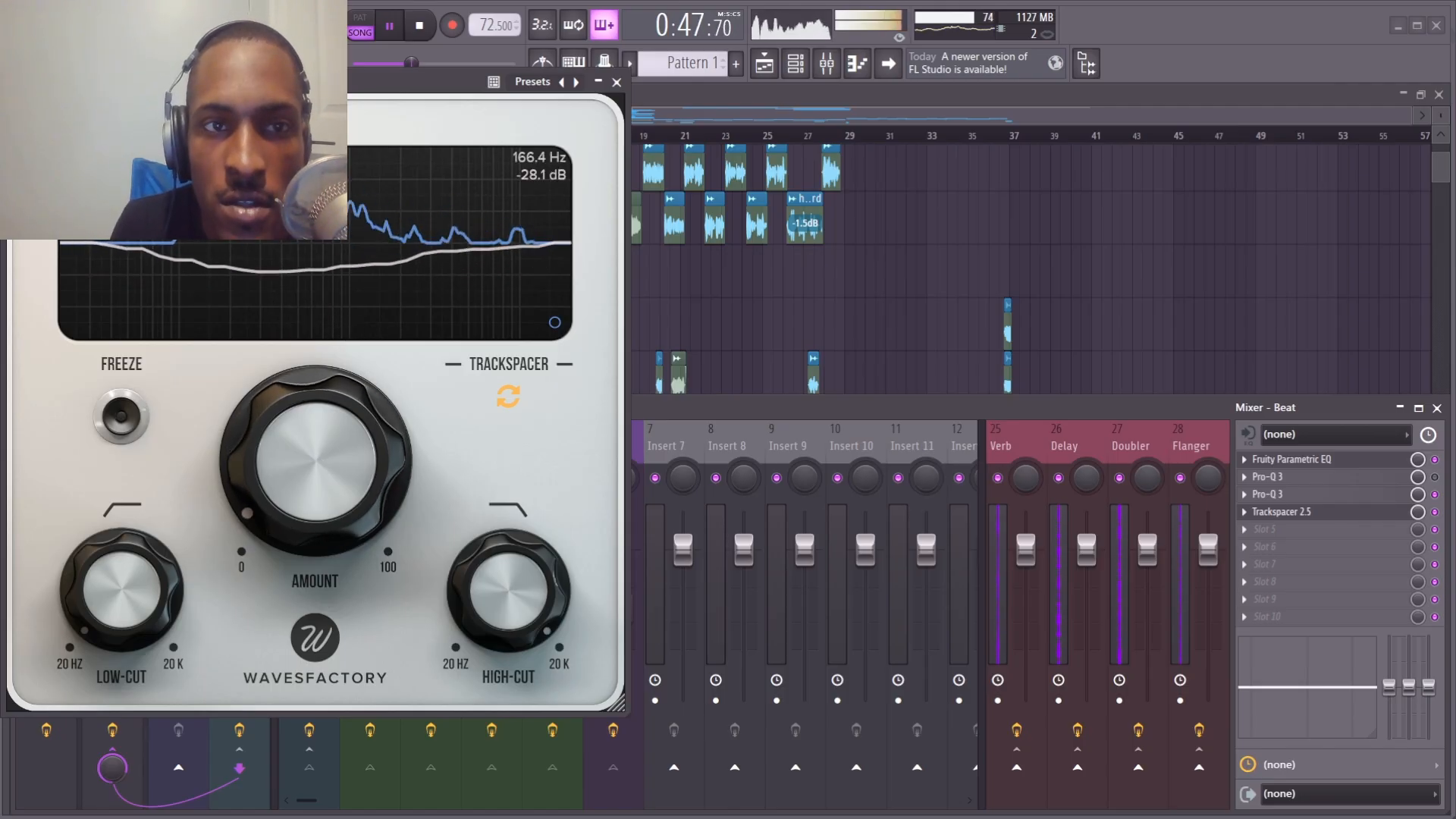
pyautogui.click(387, 27)
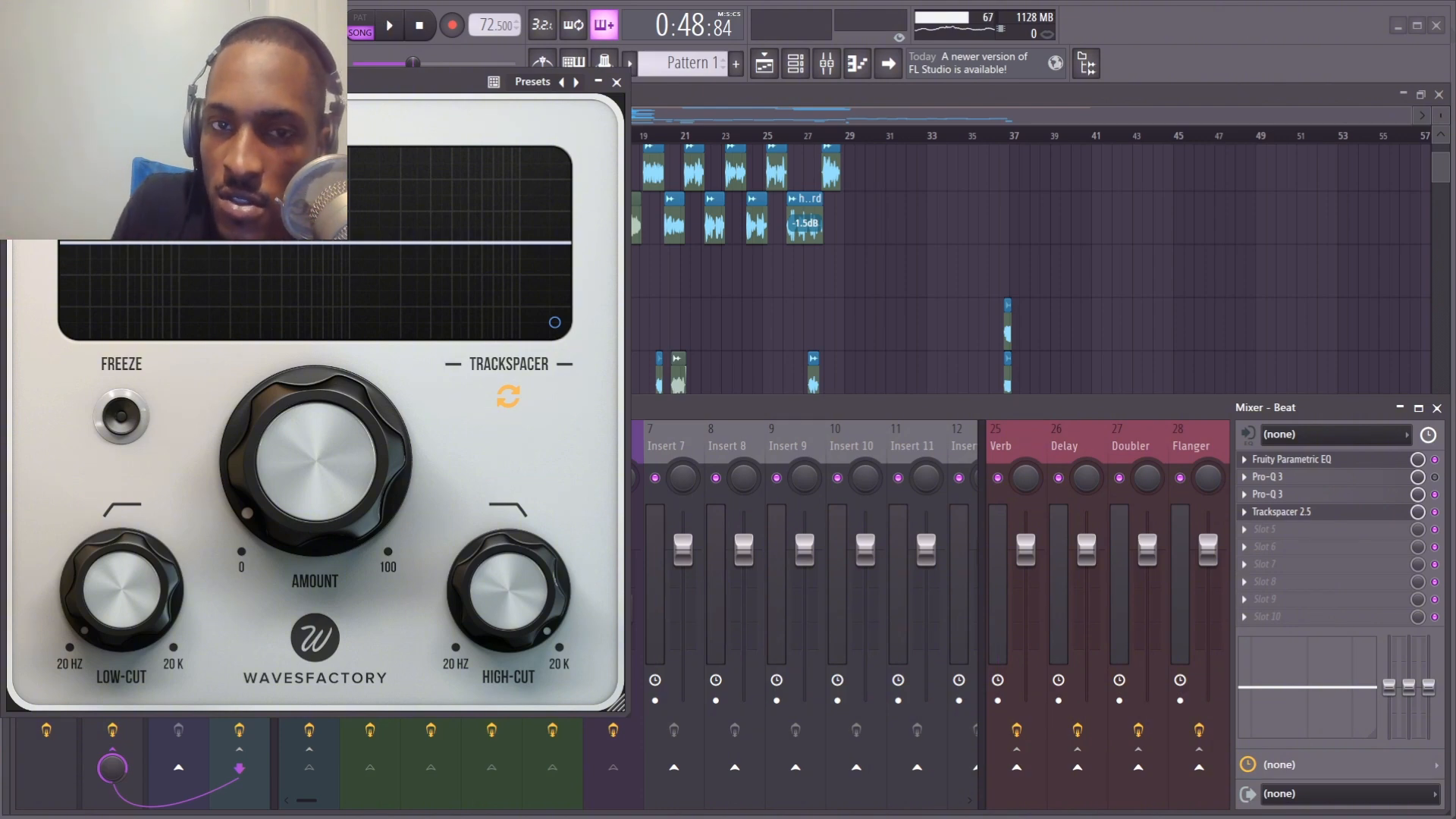
pyautogui.click(616, 82)
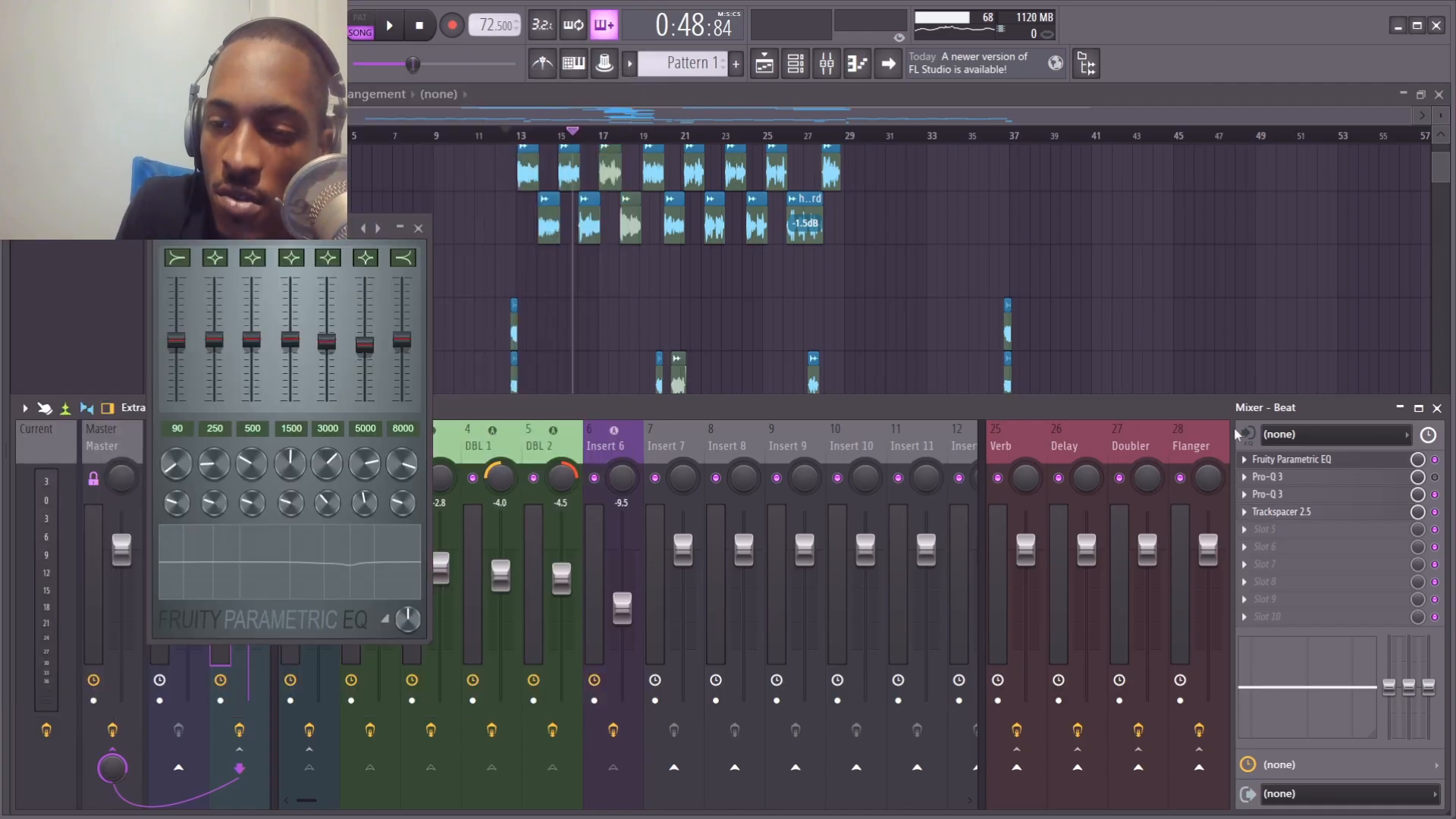
# Inspect the EQ curve of the second Pro-Q 3 on the Beat track and close its window.
pyautogui.click(1282, 498)
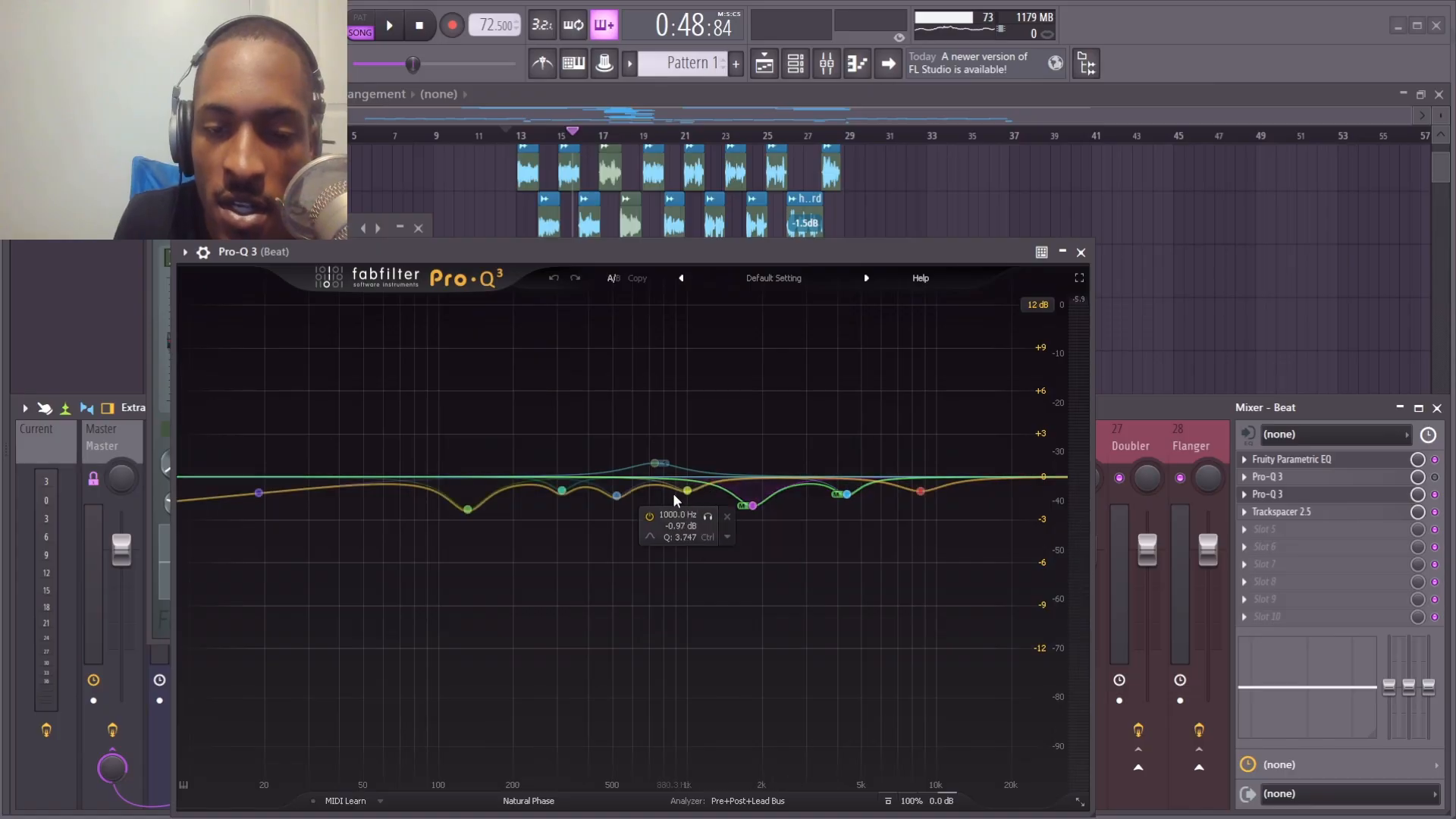
pyautogui.click(1080, 251)
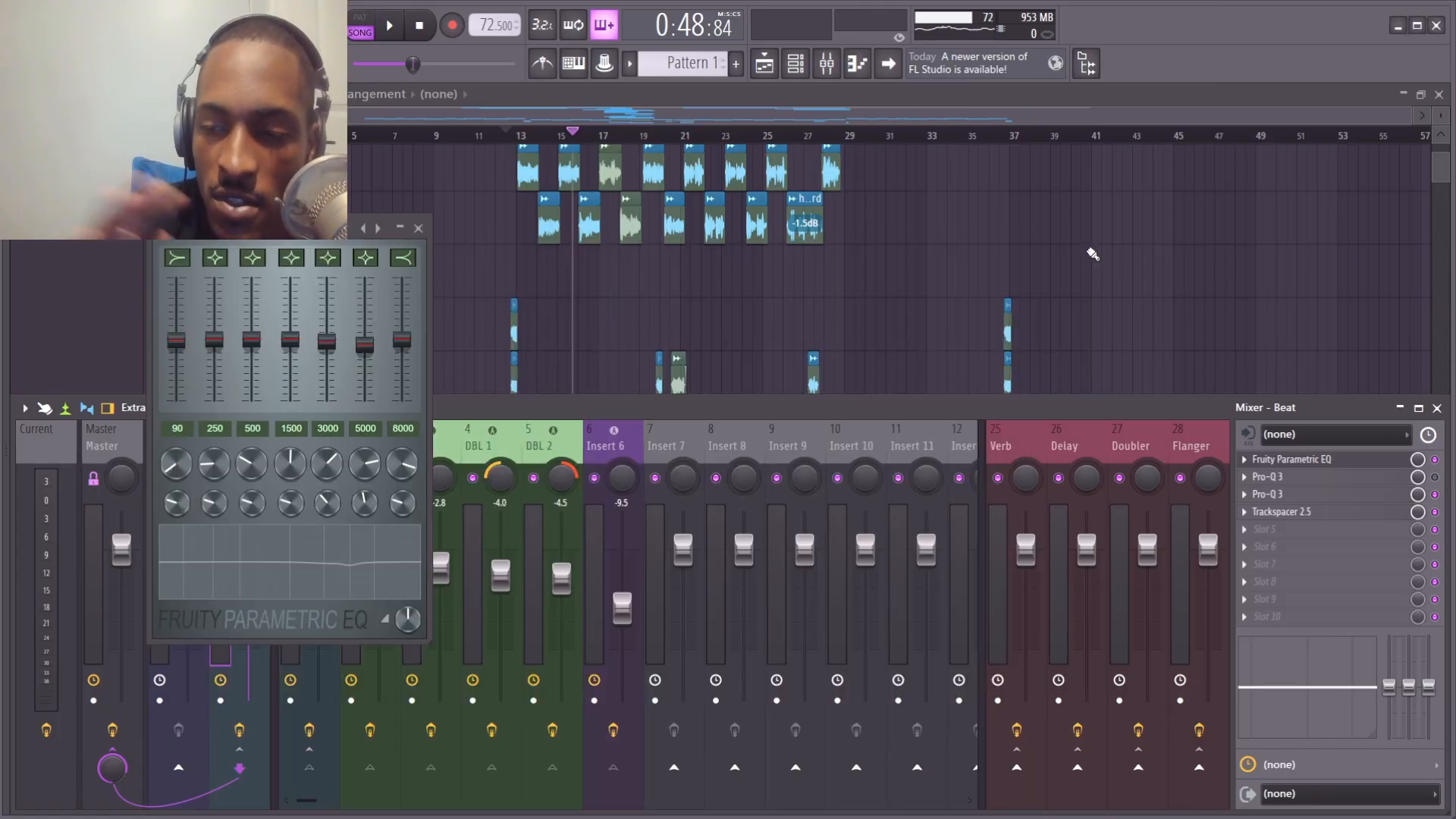
# Close the Fruity Parametric EQ, select the Master track and open its Dangerous BAX EQ Master plugin.
pyautogui.click(416, 228)
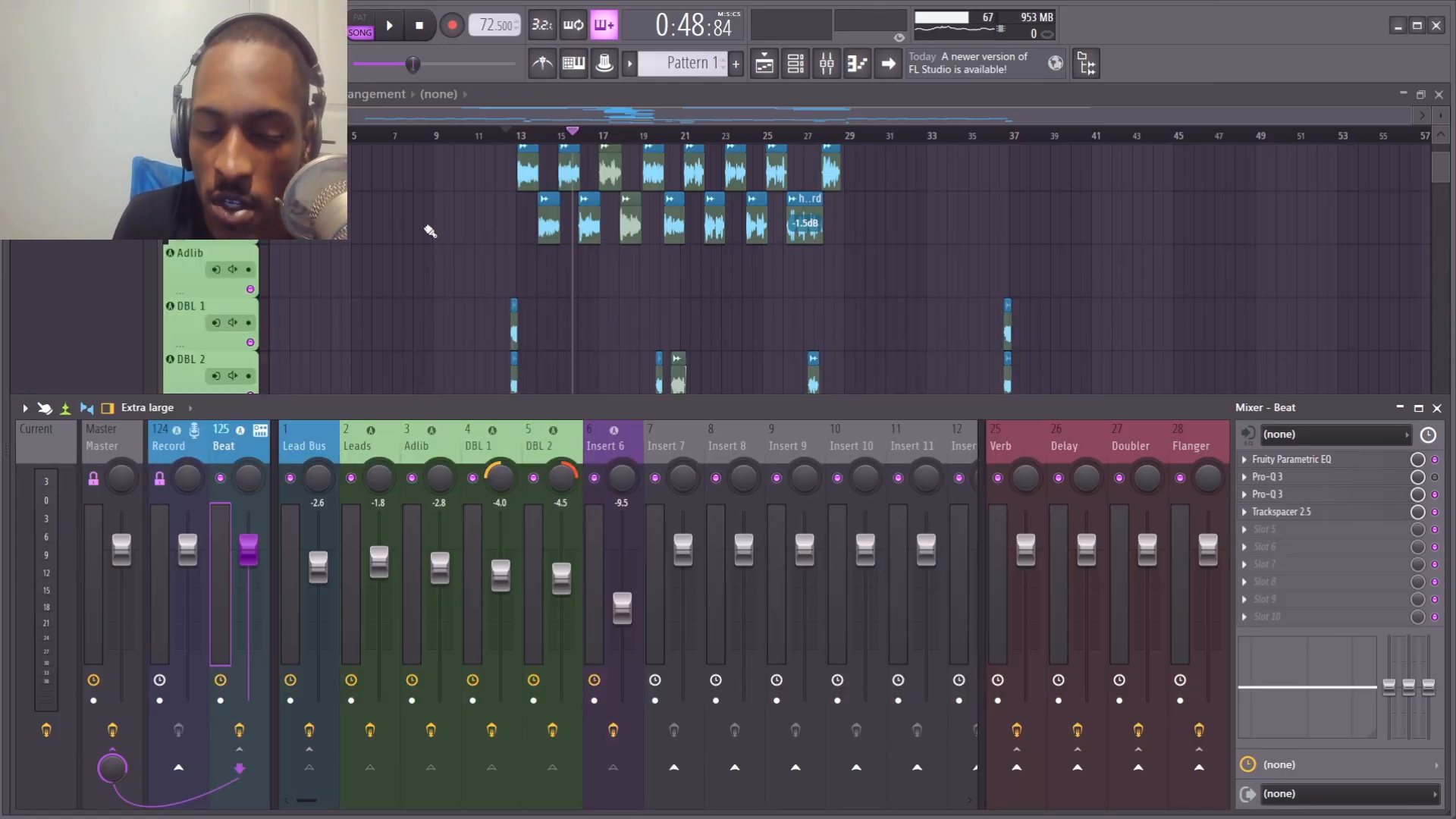
pyautogui.click(192, 442)
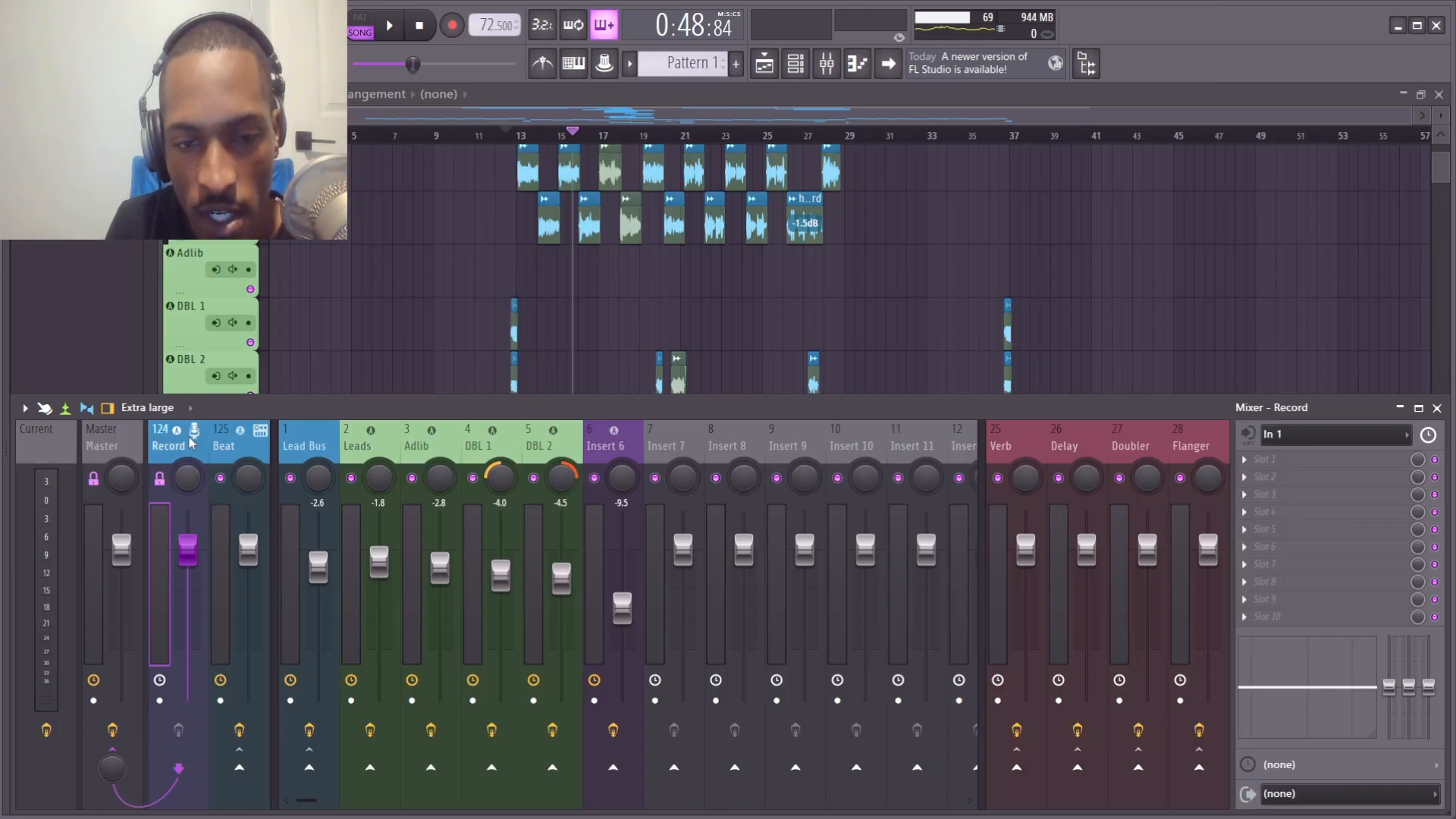
pyautogui.click(138, 449)
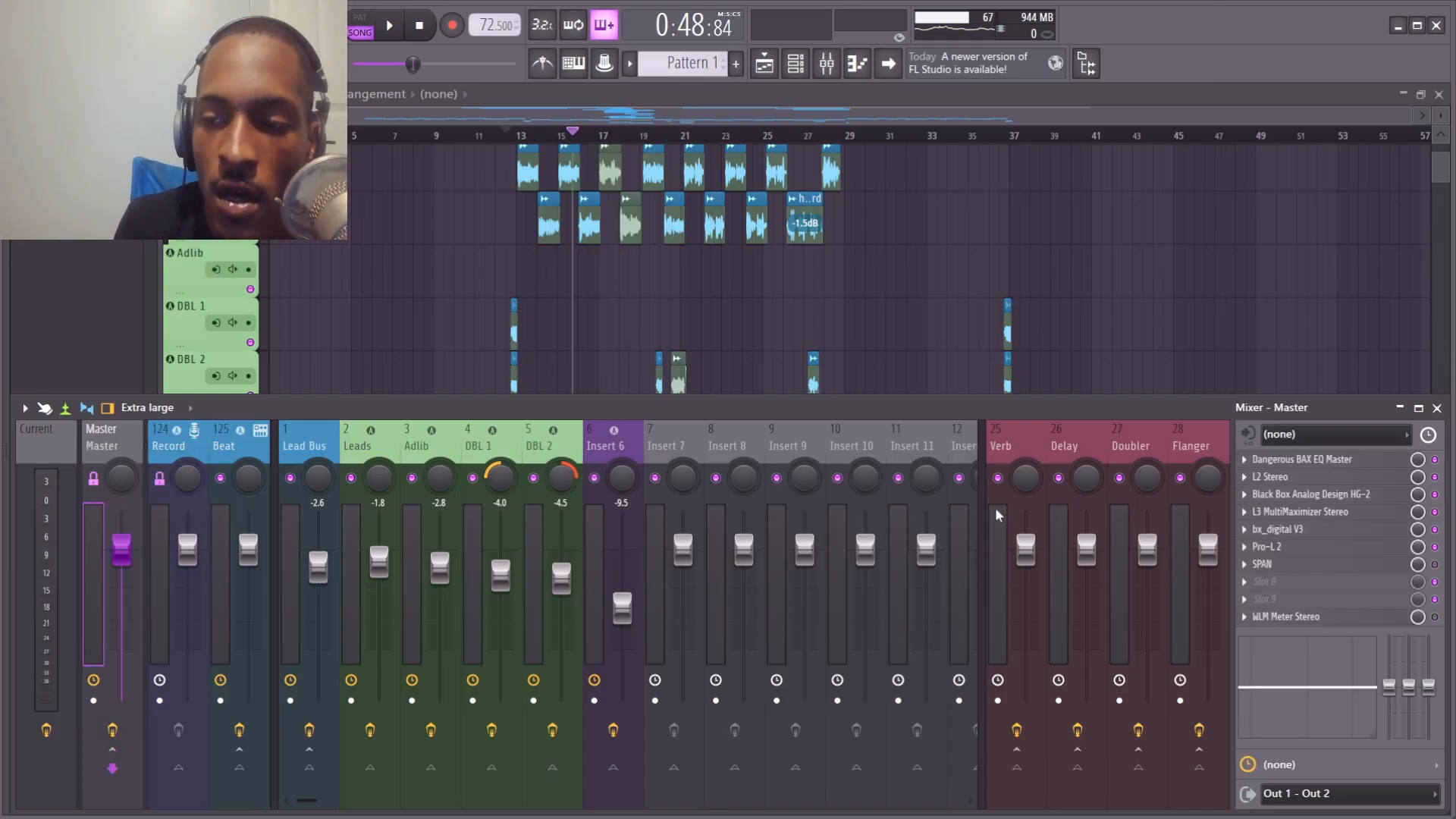
pyautogui.click(1329, 459)
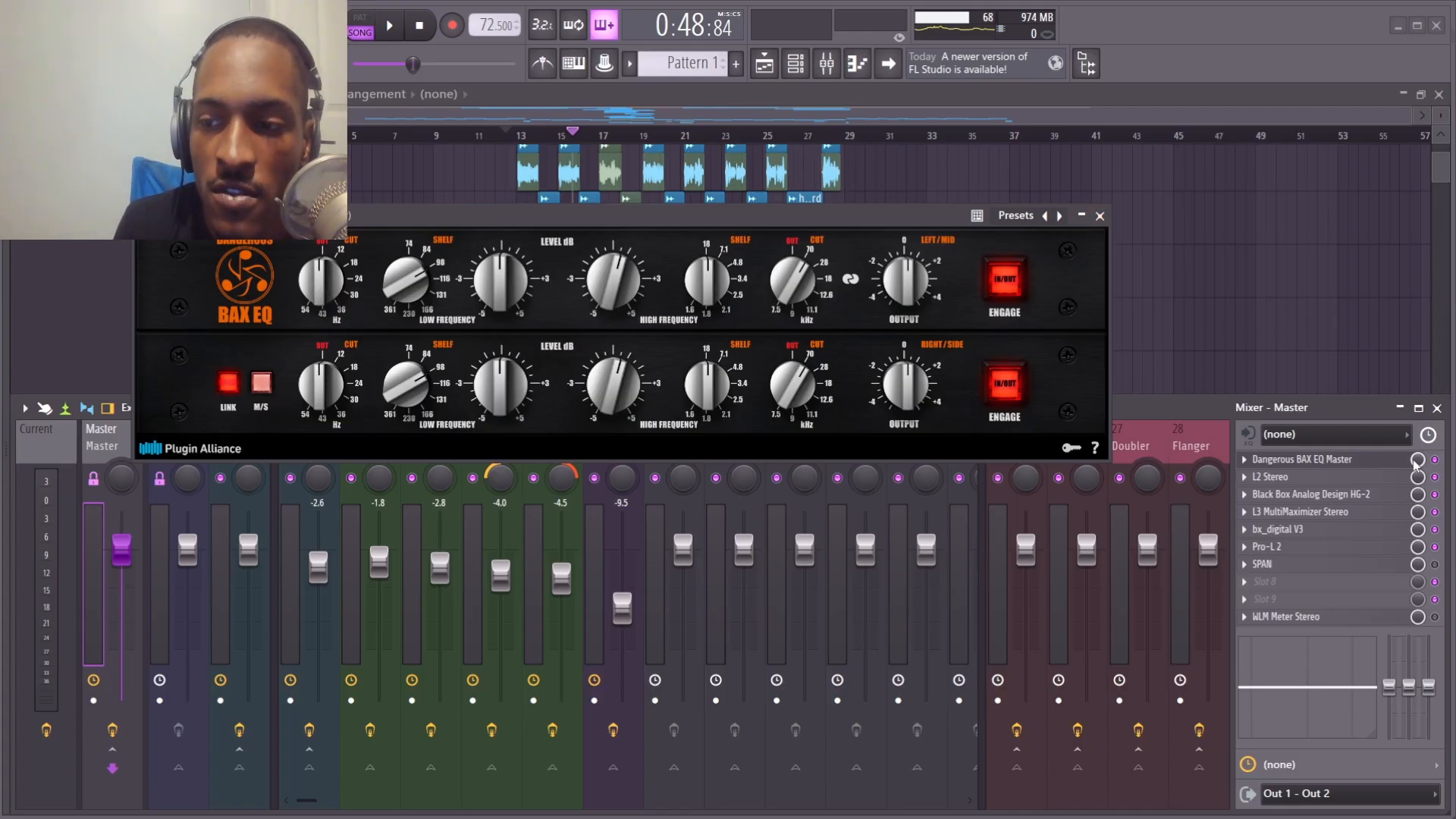
# Disable L2 Stereo, Black Box HG-2, L3 MultiMaximizer, bx_digital V3 and Pro-L 2 on the Master track.
pyautogui.click(1434, 477)
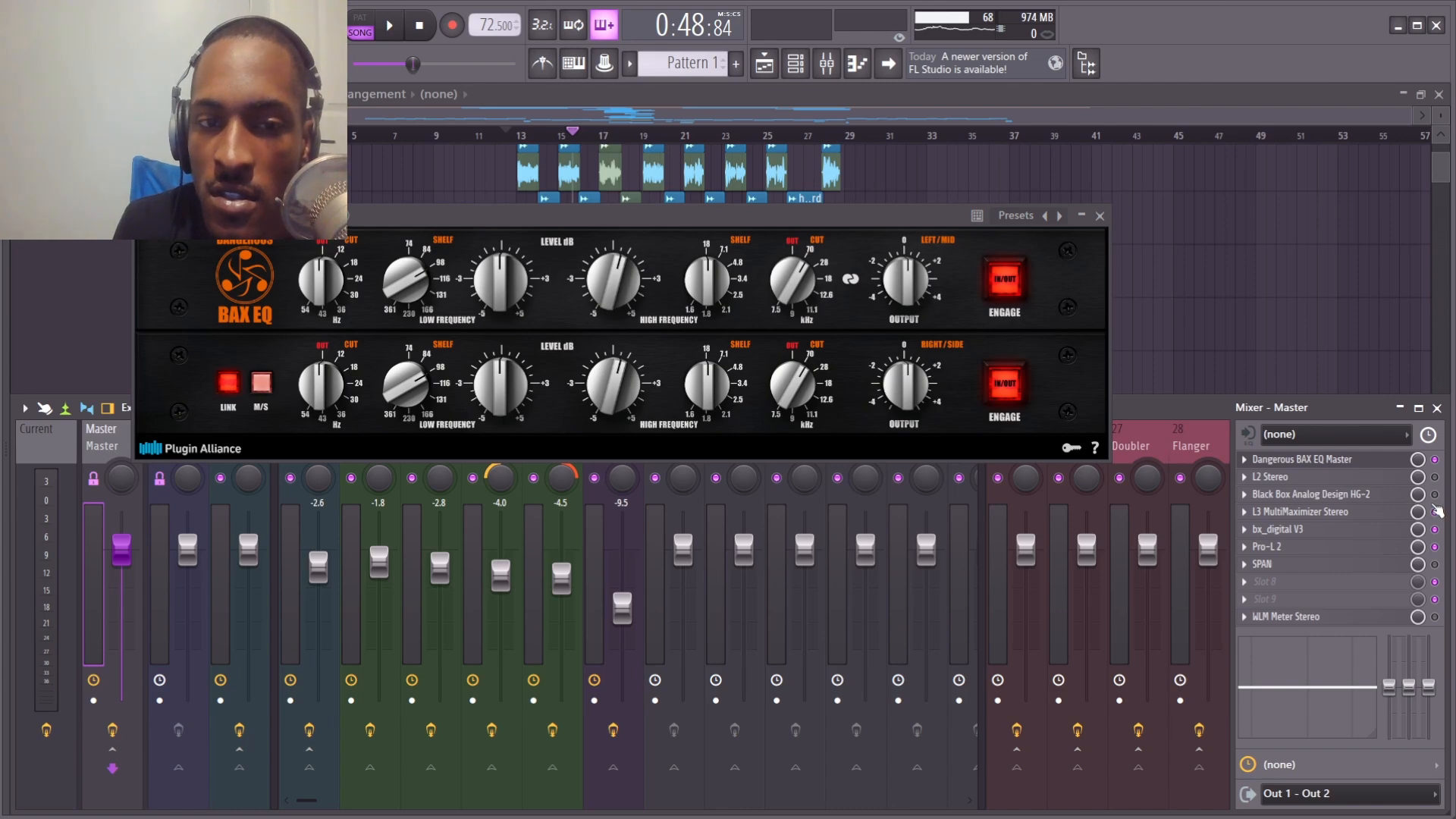
pyautogui.click(1435, 495)
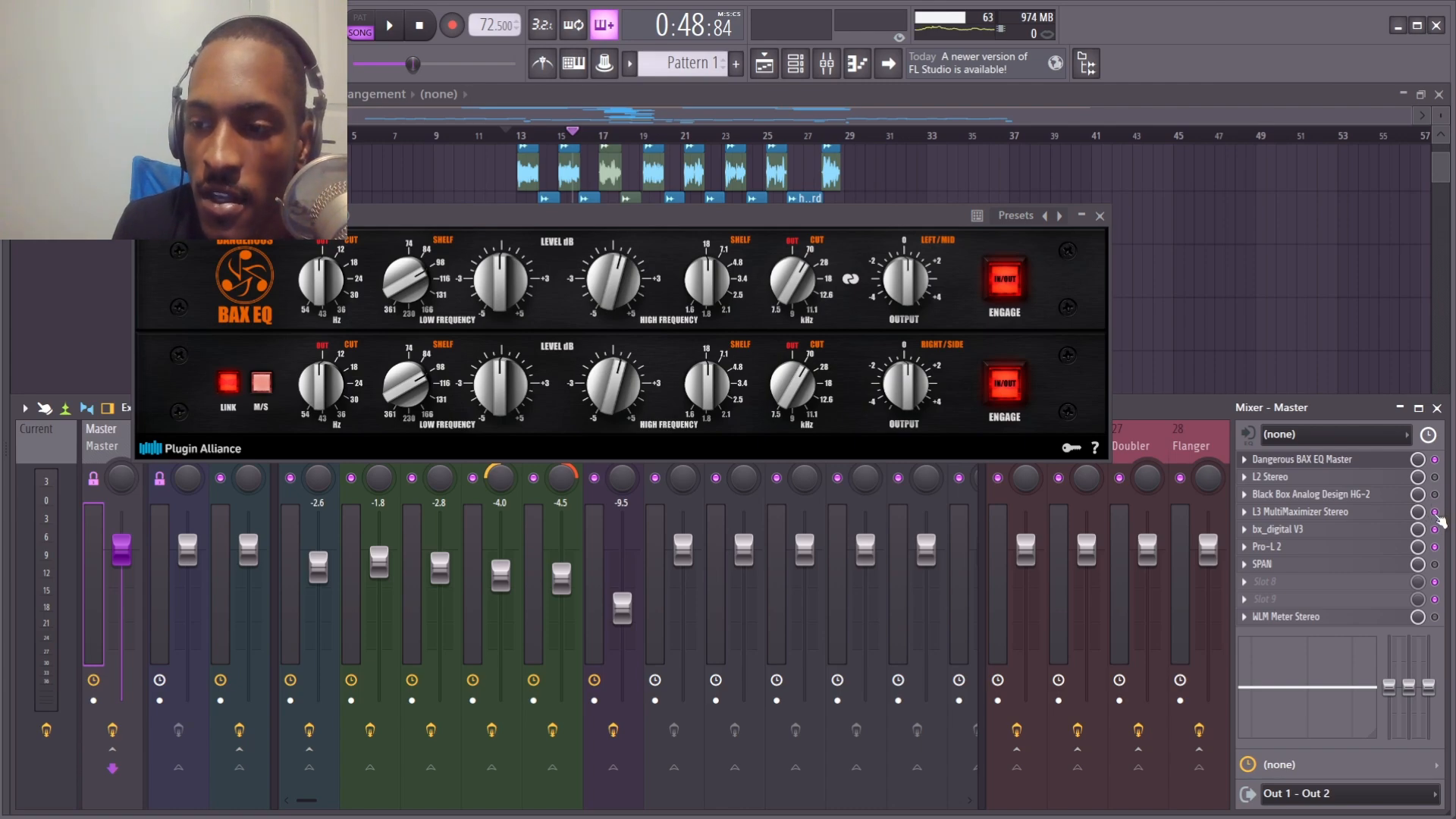
pyautogui.click(1435, 513)
pyautogui.click(1435, 547)
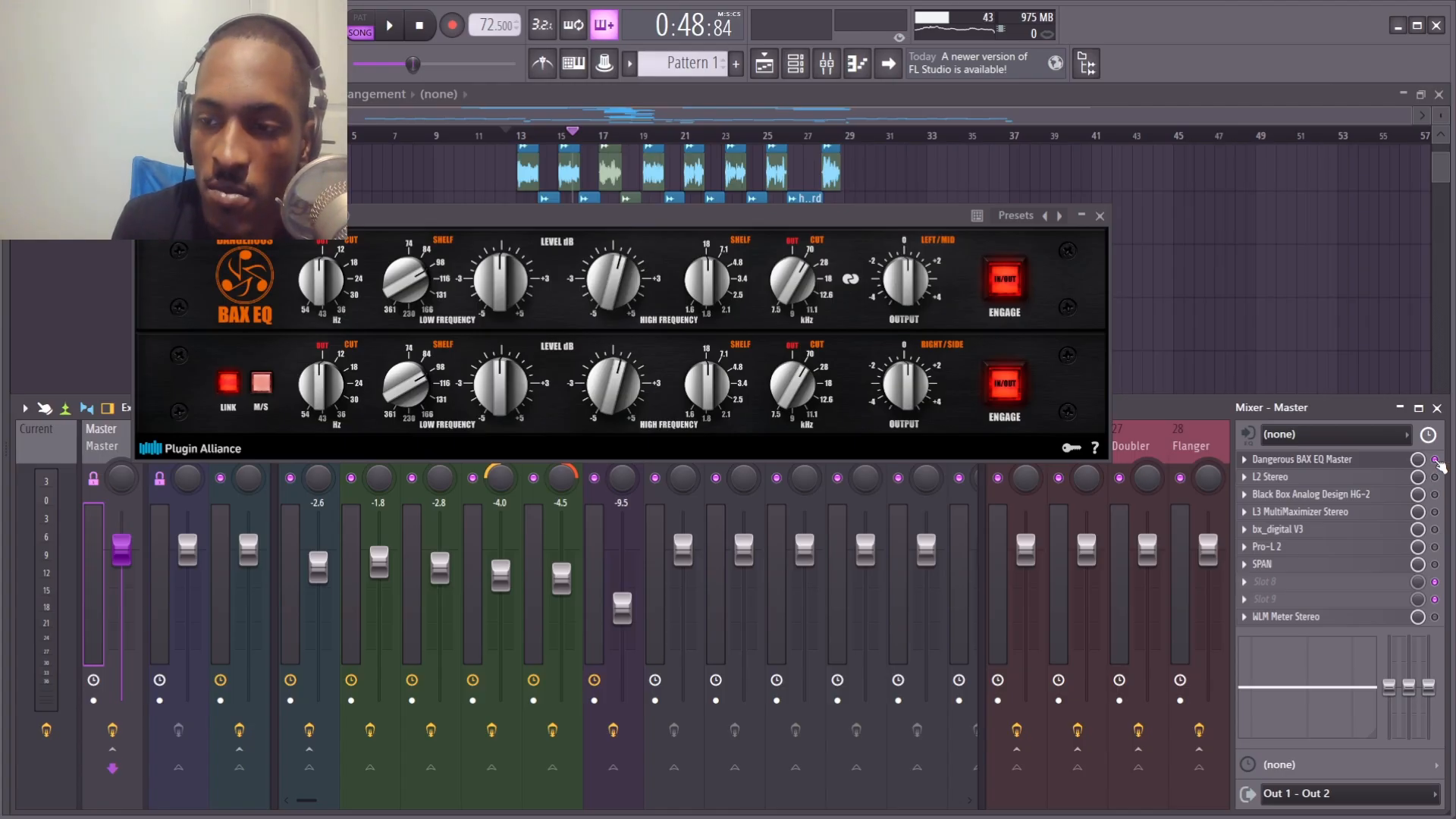
# Play the song while switching the Dangerous BAX EQ Master off and back on, and stop playback.
pyautogui.press('space')
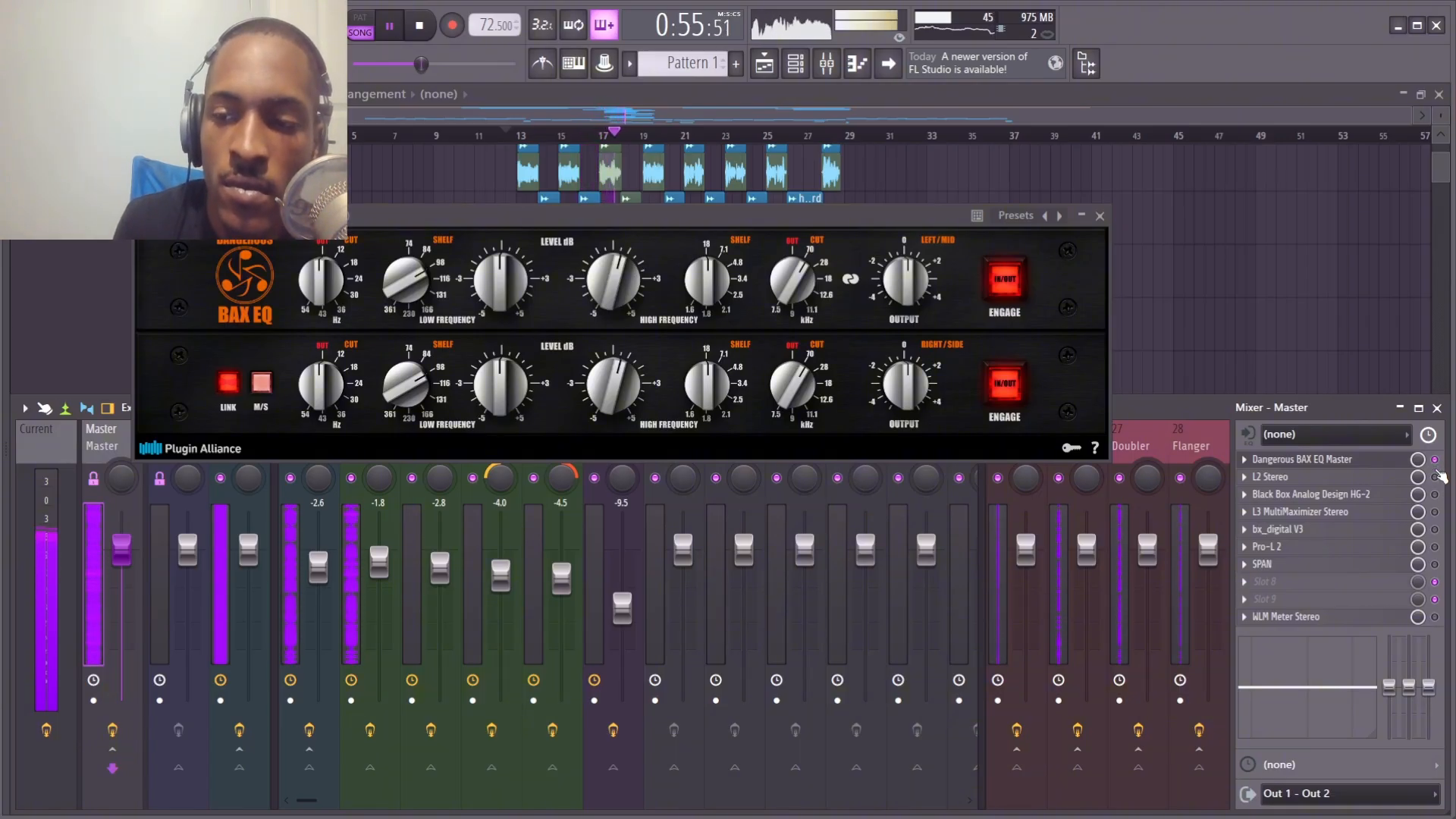
pyautogui.click(1434, 460)
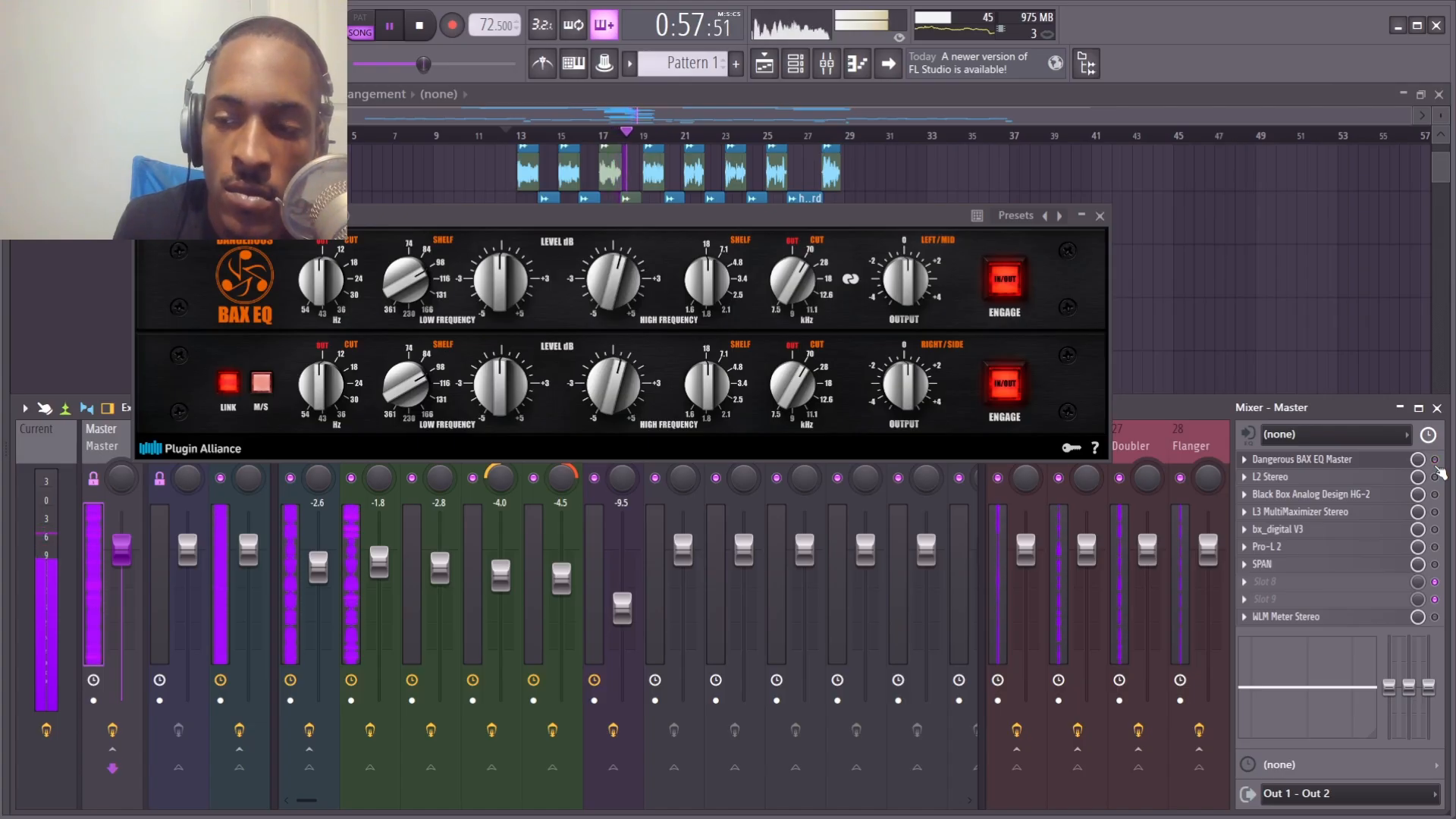
pyautogui.click(1435, 477)
pyautogui.press('space')
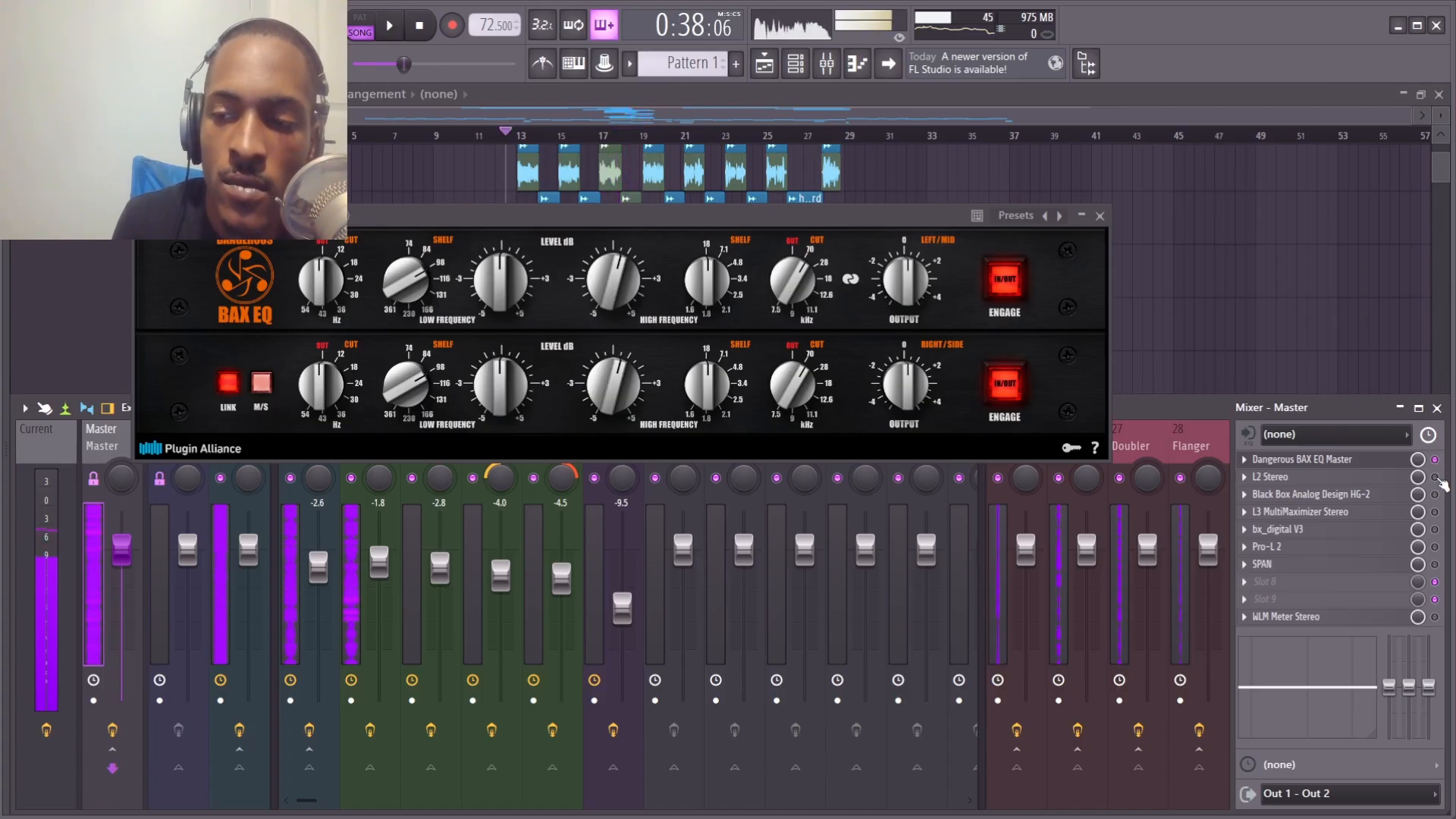
# Enable and open the Master's L2 Stereo limiter, play the song through it, and stop playback.
pyautogui.click(1382, 480)
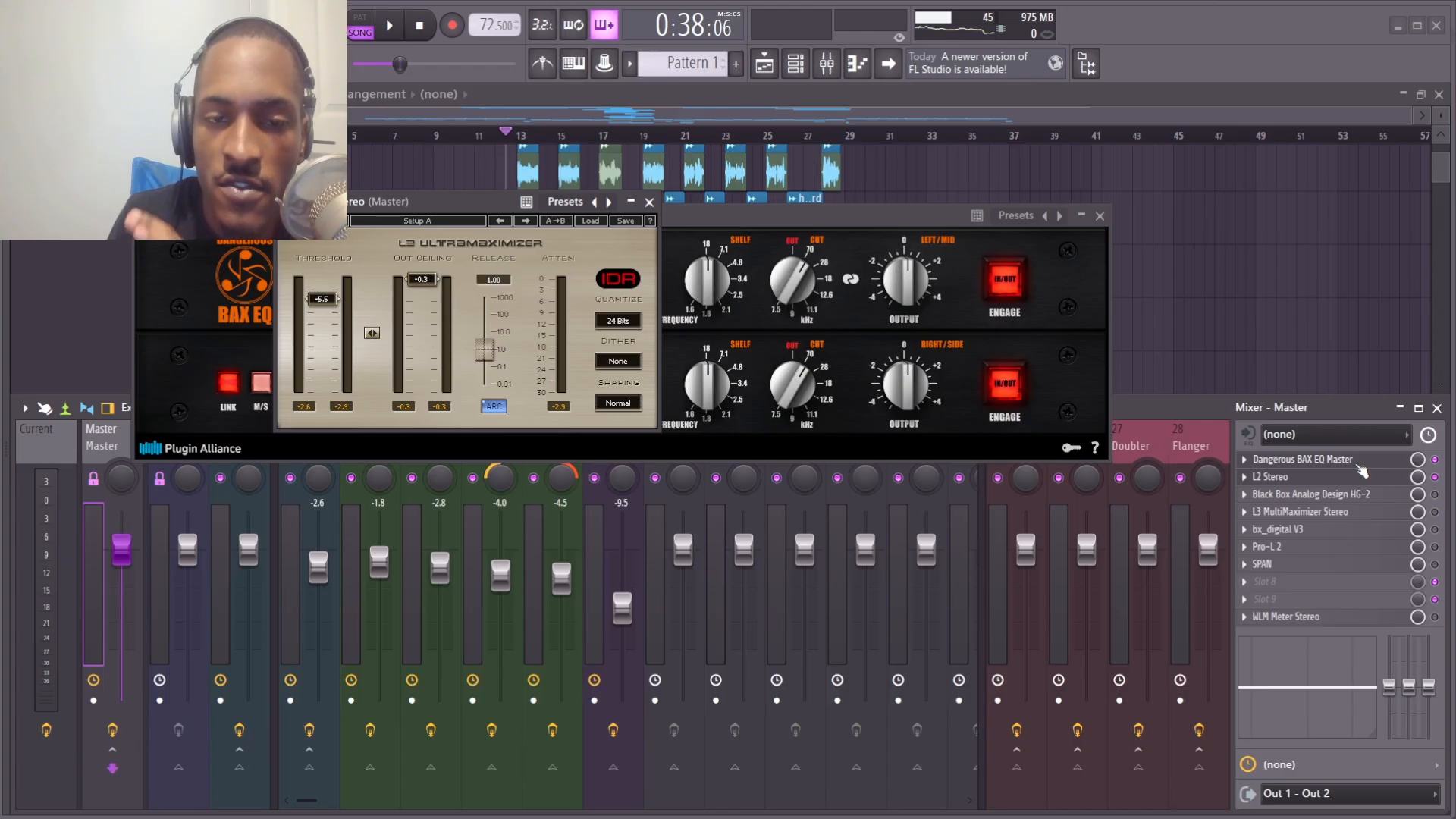
pyautogui.press('space')
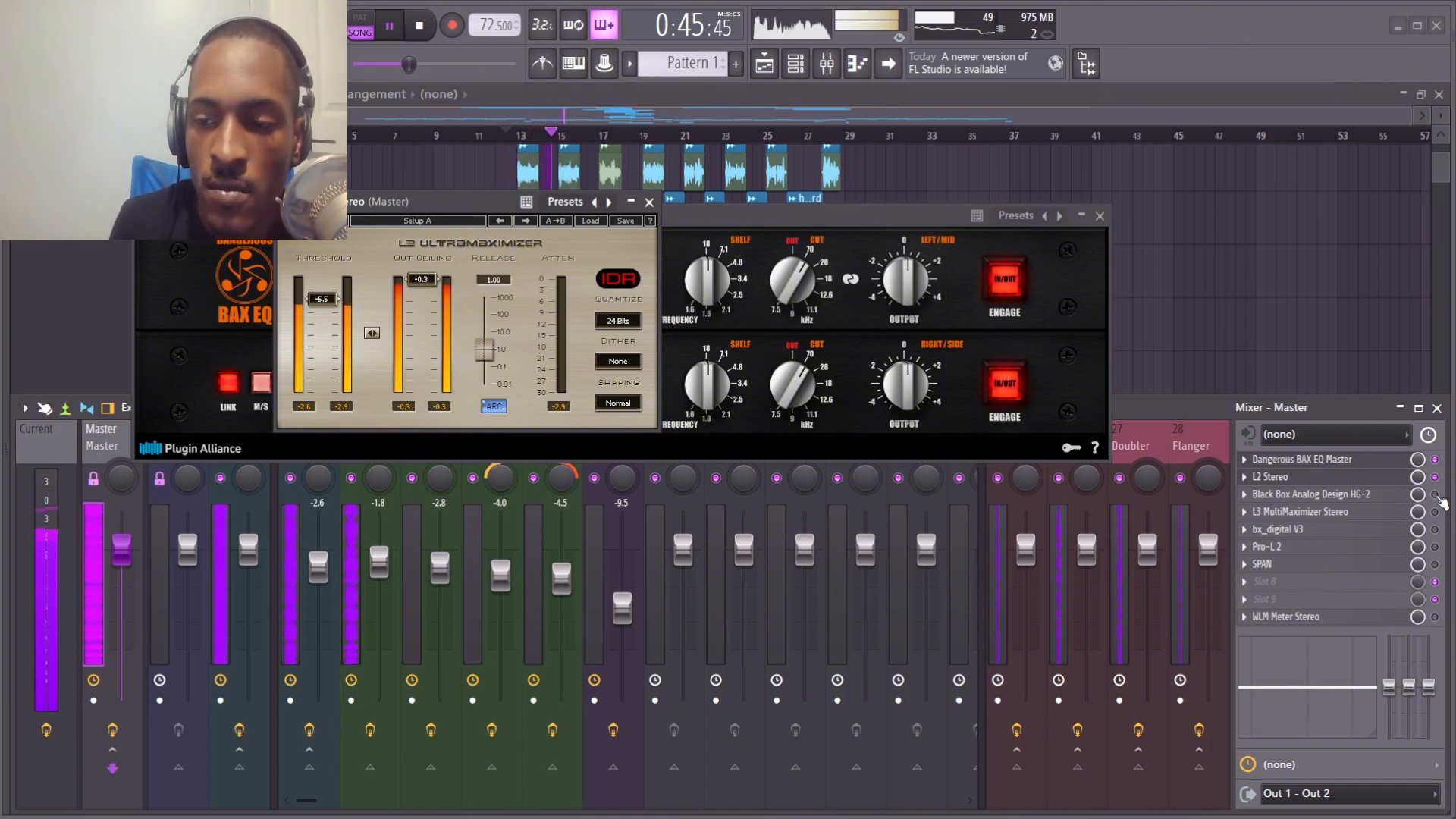
pyautogui.press('space')
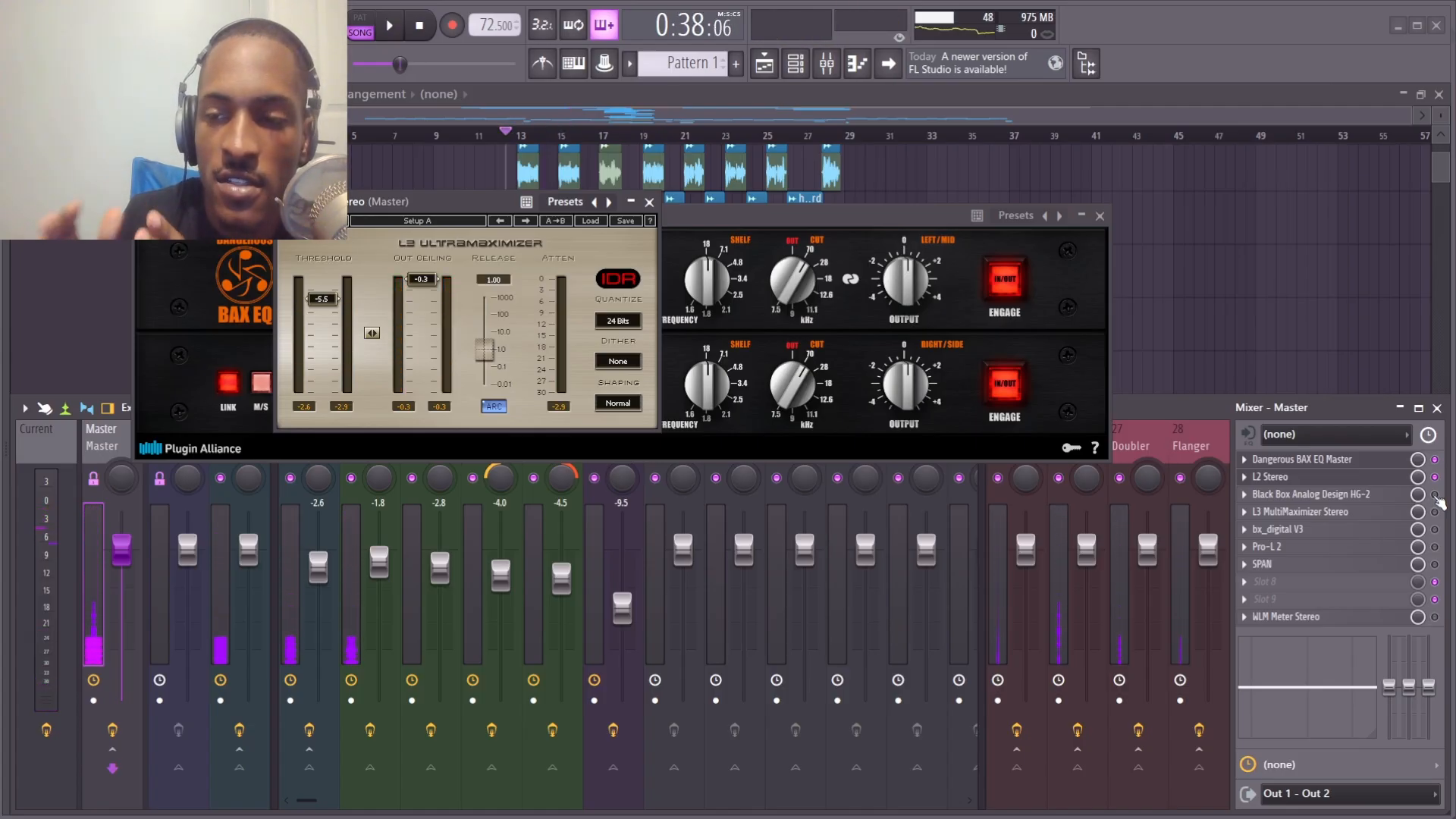
# Enable the Black Box HG-2, inspect its saturation and mix settings, close its window, and audition the song with it active.
pyautogui.click(1435, 496)
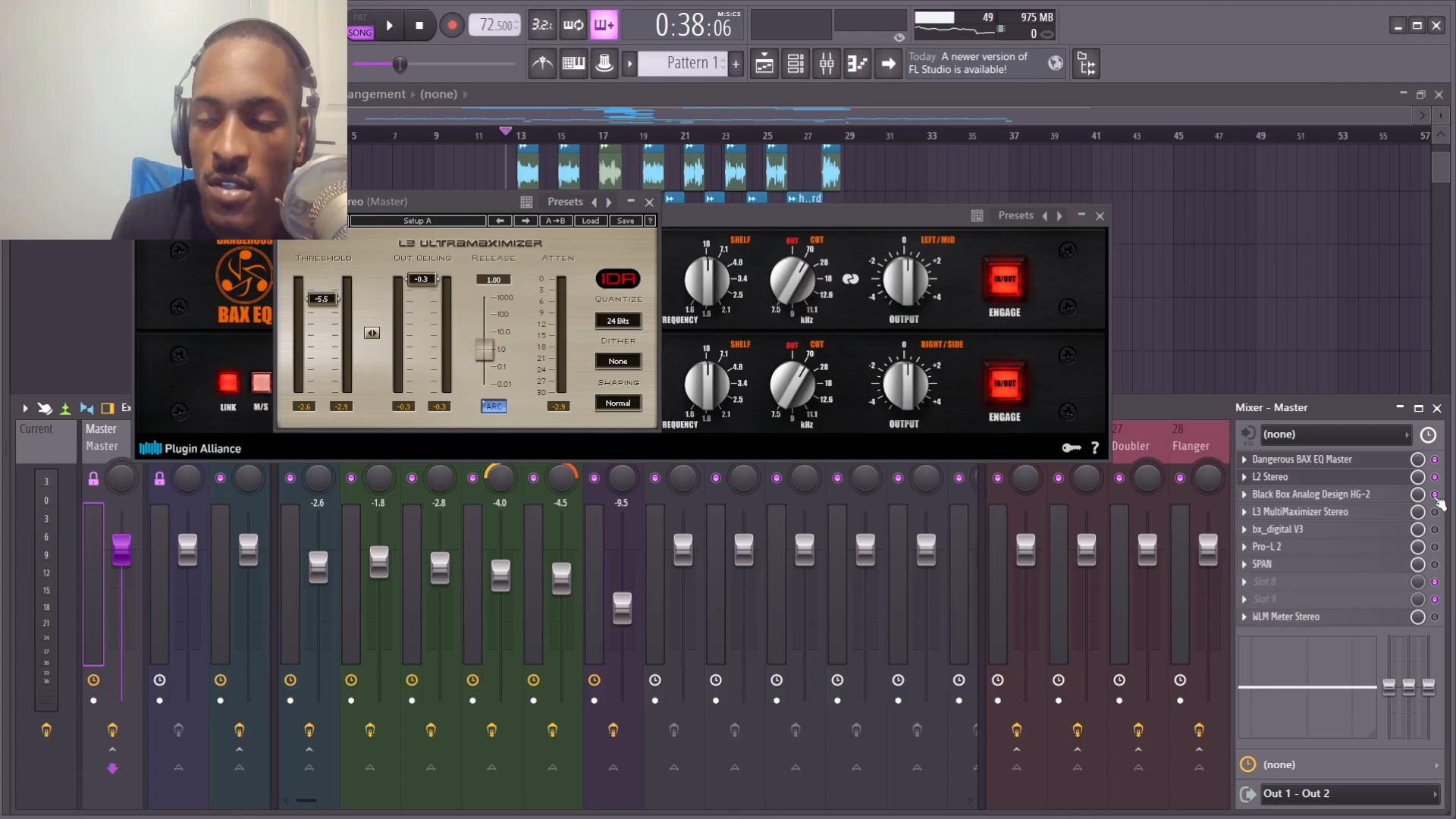
pyautogui.click(1359, 497)
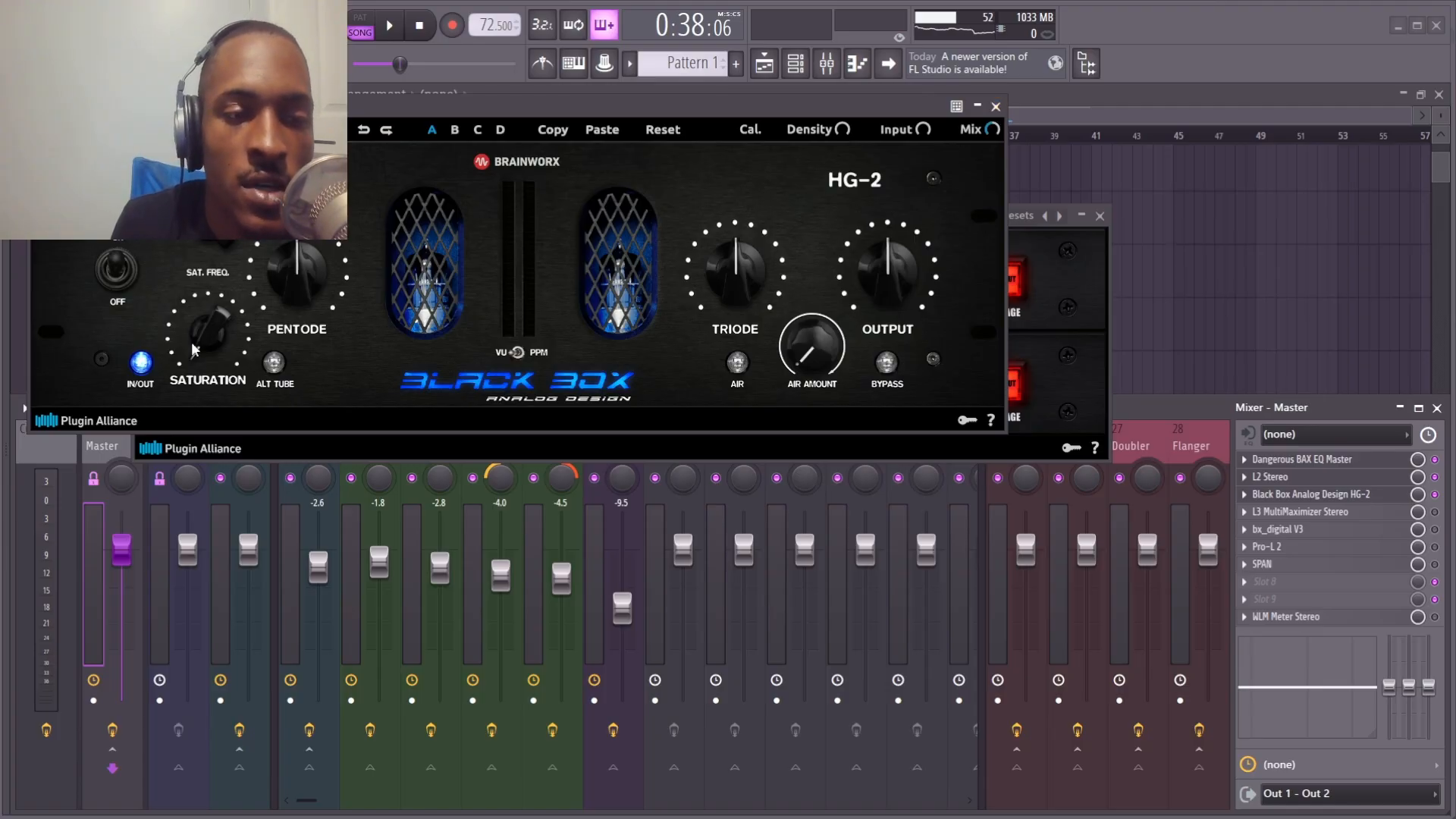
pyautogui.moveTo(199, 342)
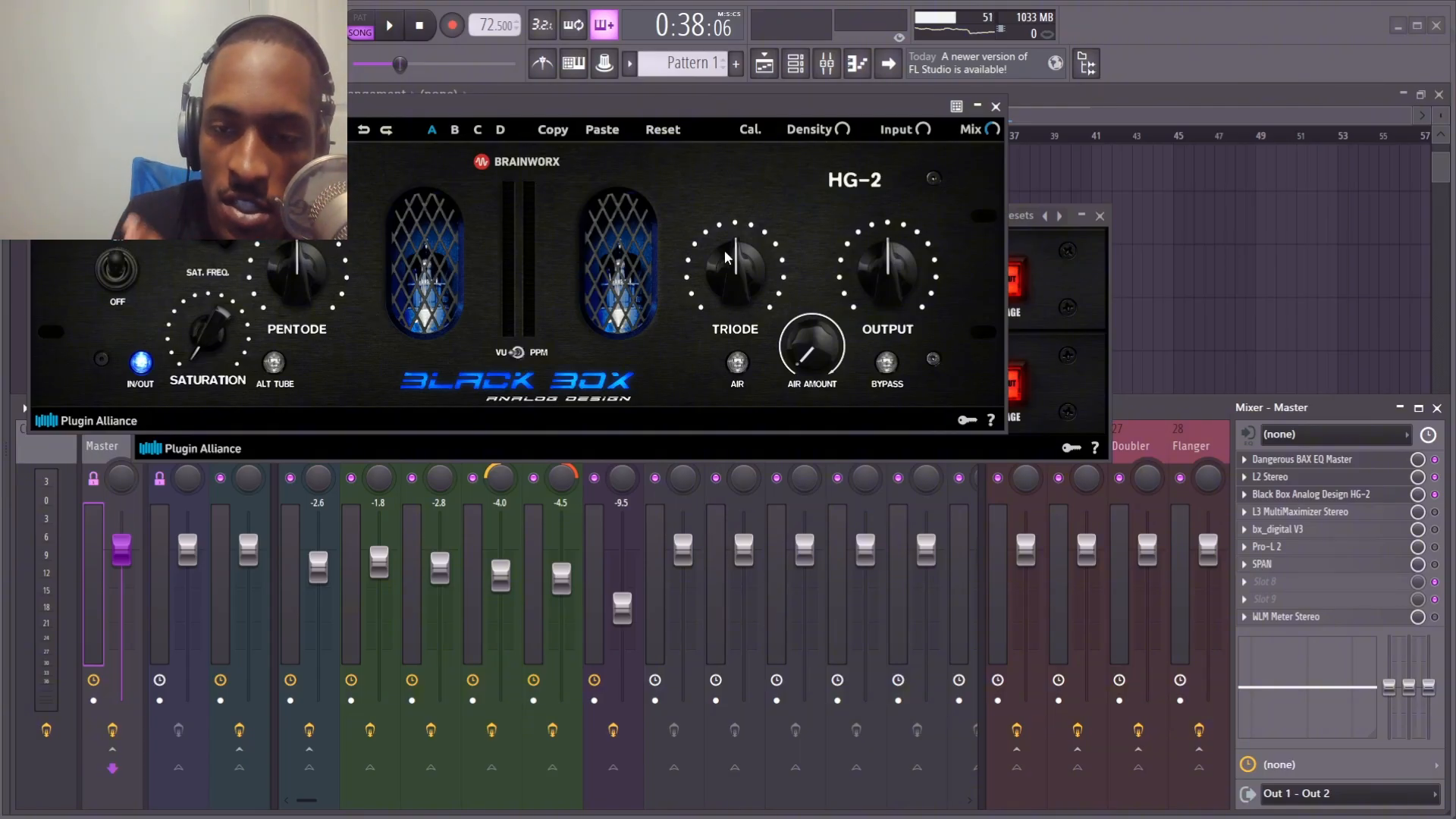
pyautogui.moveTo(991, 135)
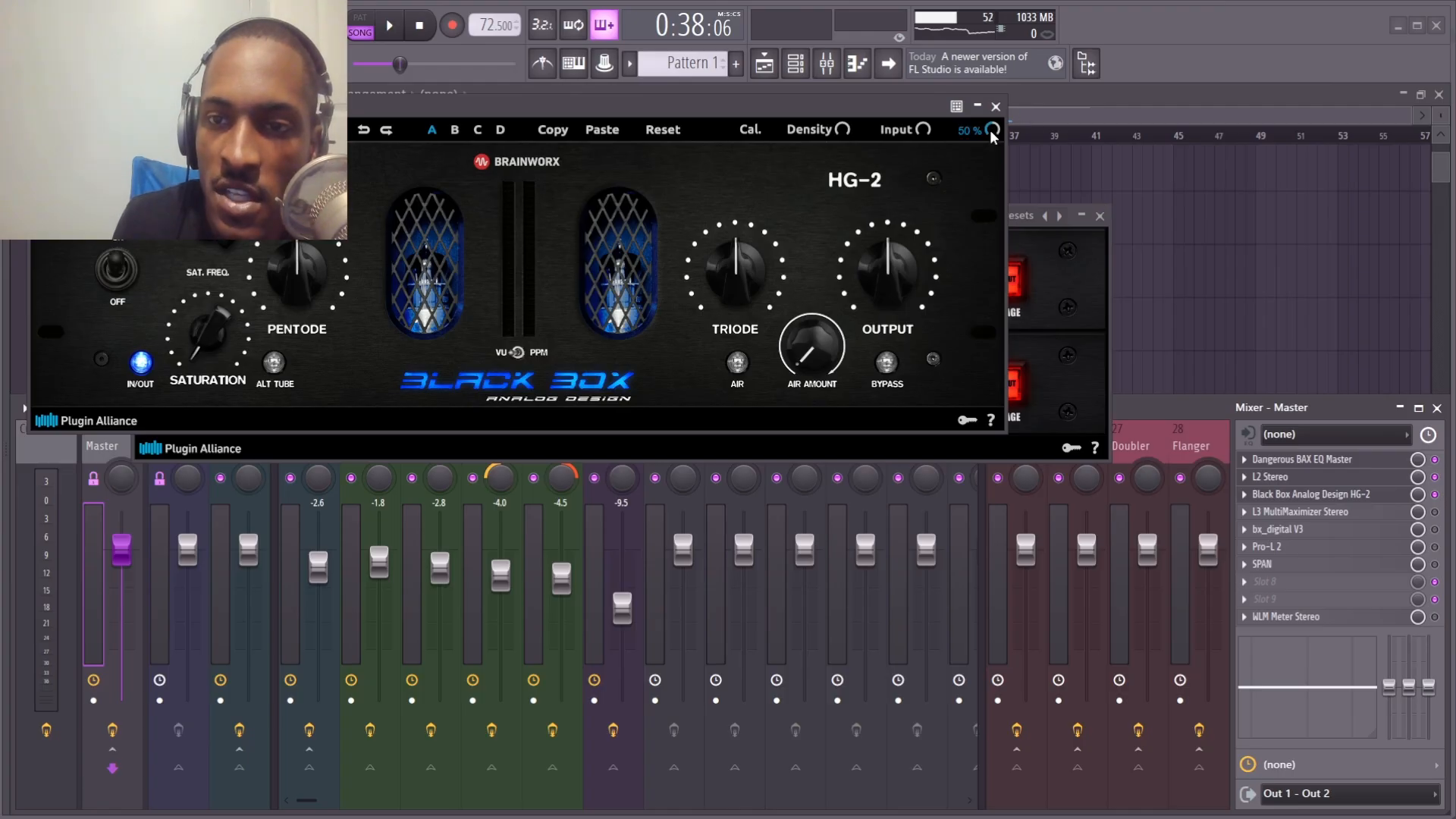
pyautogui.click(996, 106)
pyautogui.press('space')
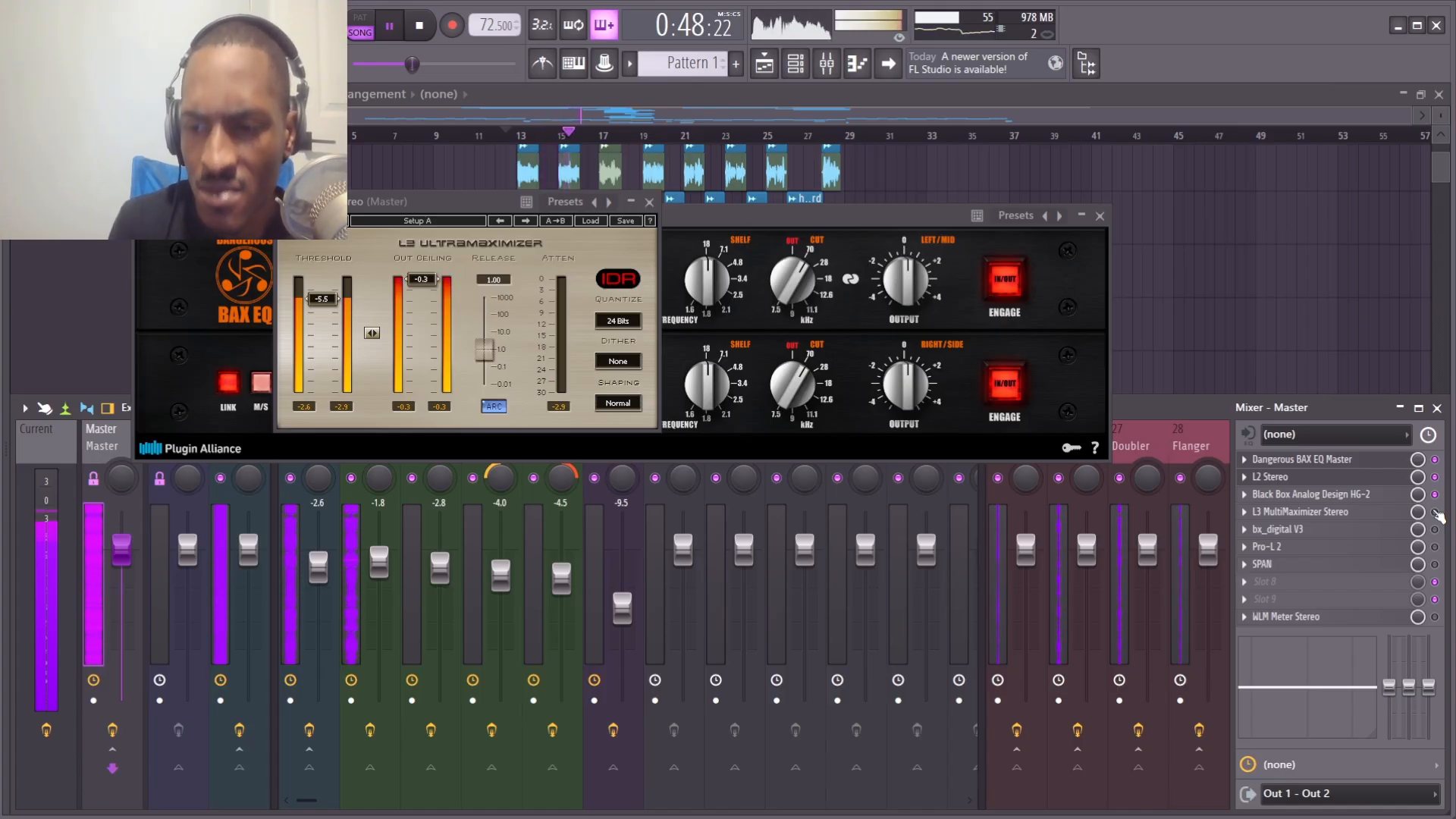
pyautogui.press('space')
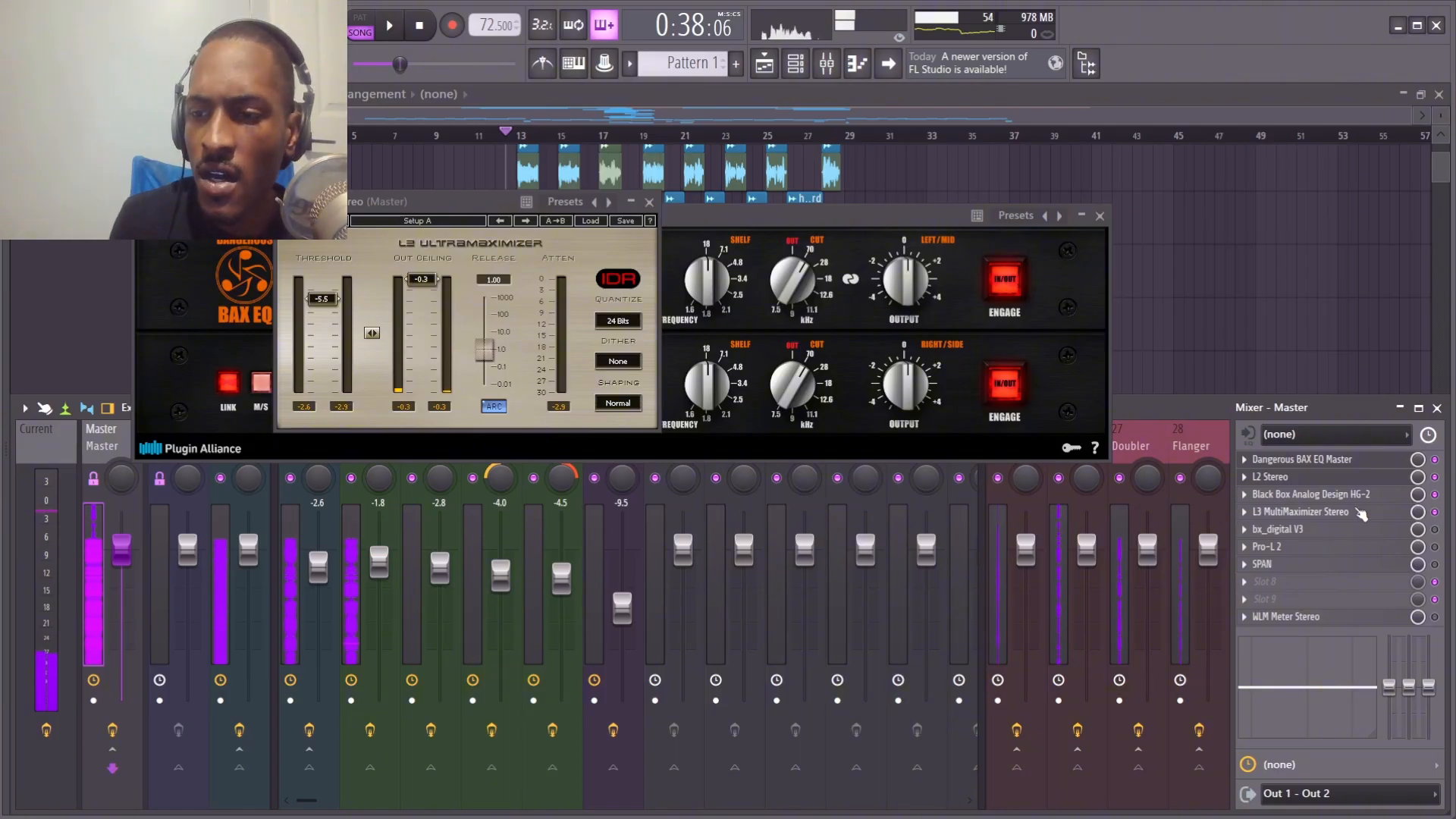
# Open L3 MultiMaximizer, lower the second band's priority while the song plays, stop playback, and close the plugin window.
pyautogui.click(1361, 512)
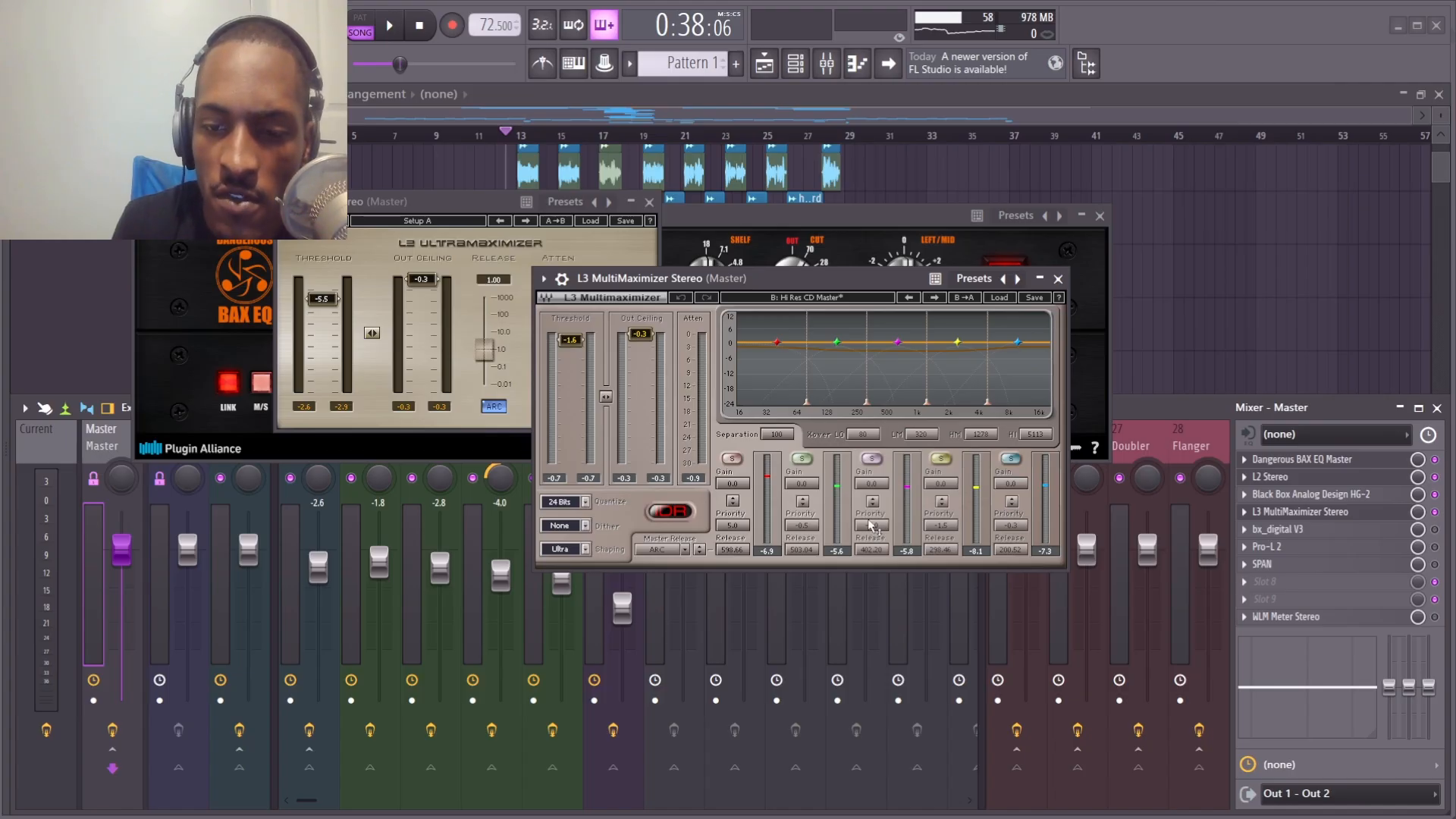
pyautogui.press('space')
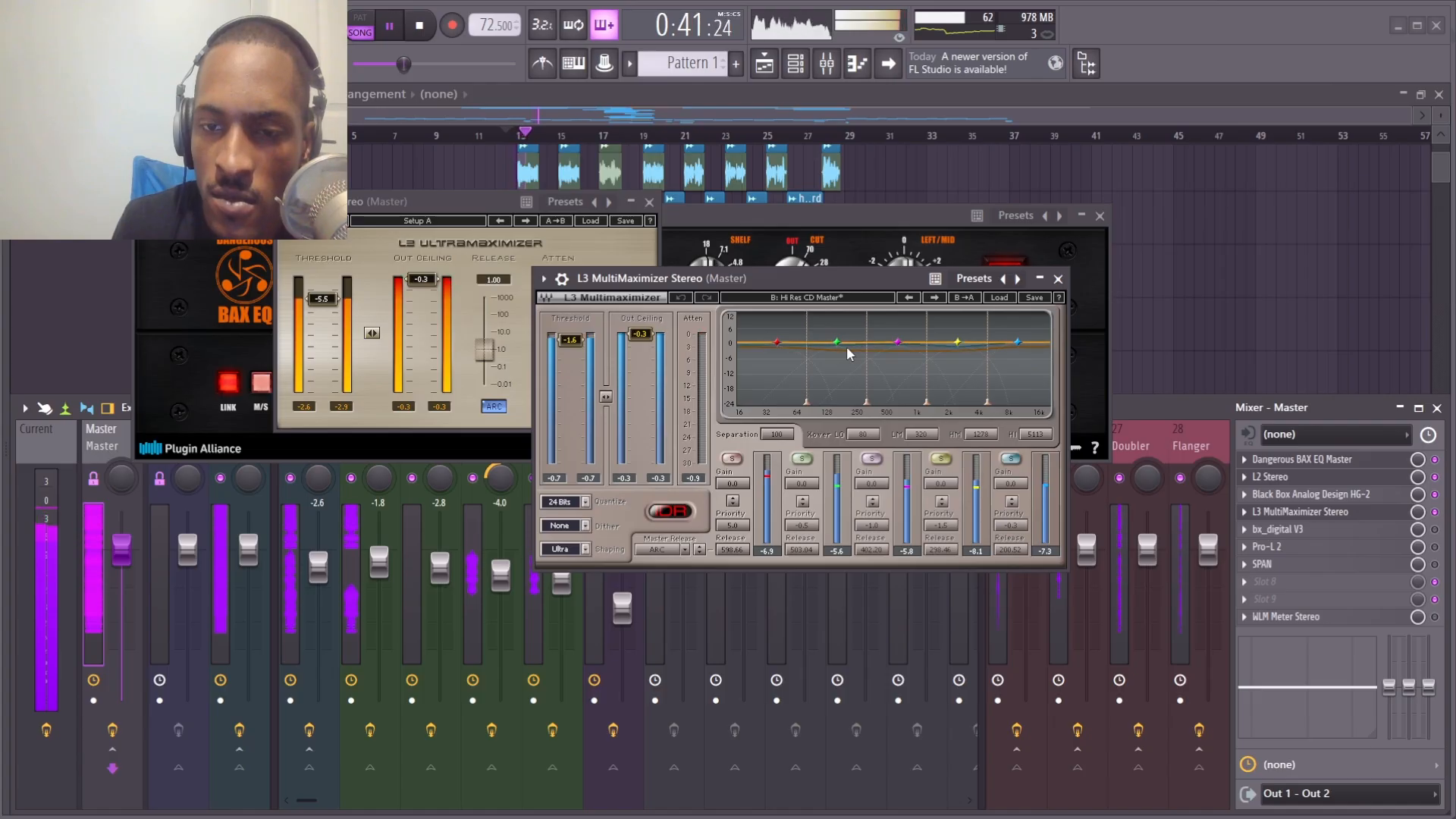
pyautogui.moveTo(802, 525)
pyautogui.mouseDown()
pyautogui.moveTo(803, 608)
pyautogui.moveTo(802, 530)
pyautogui.mouseUp()
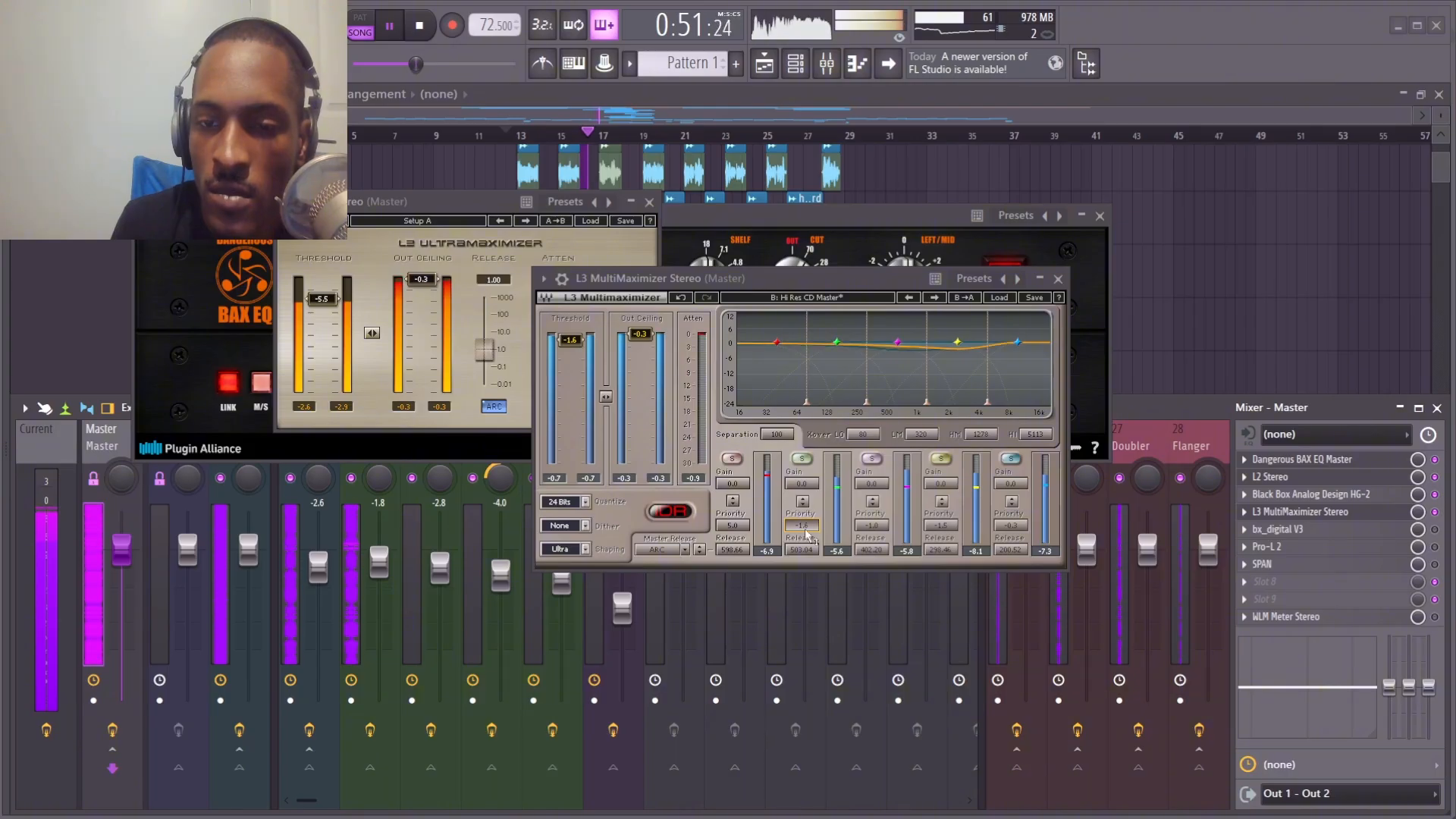
pyautogui.press('space')
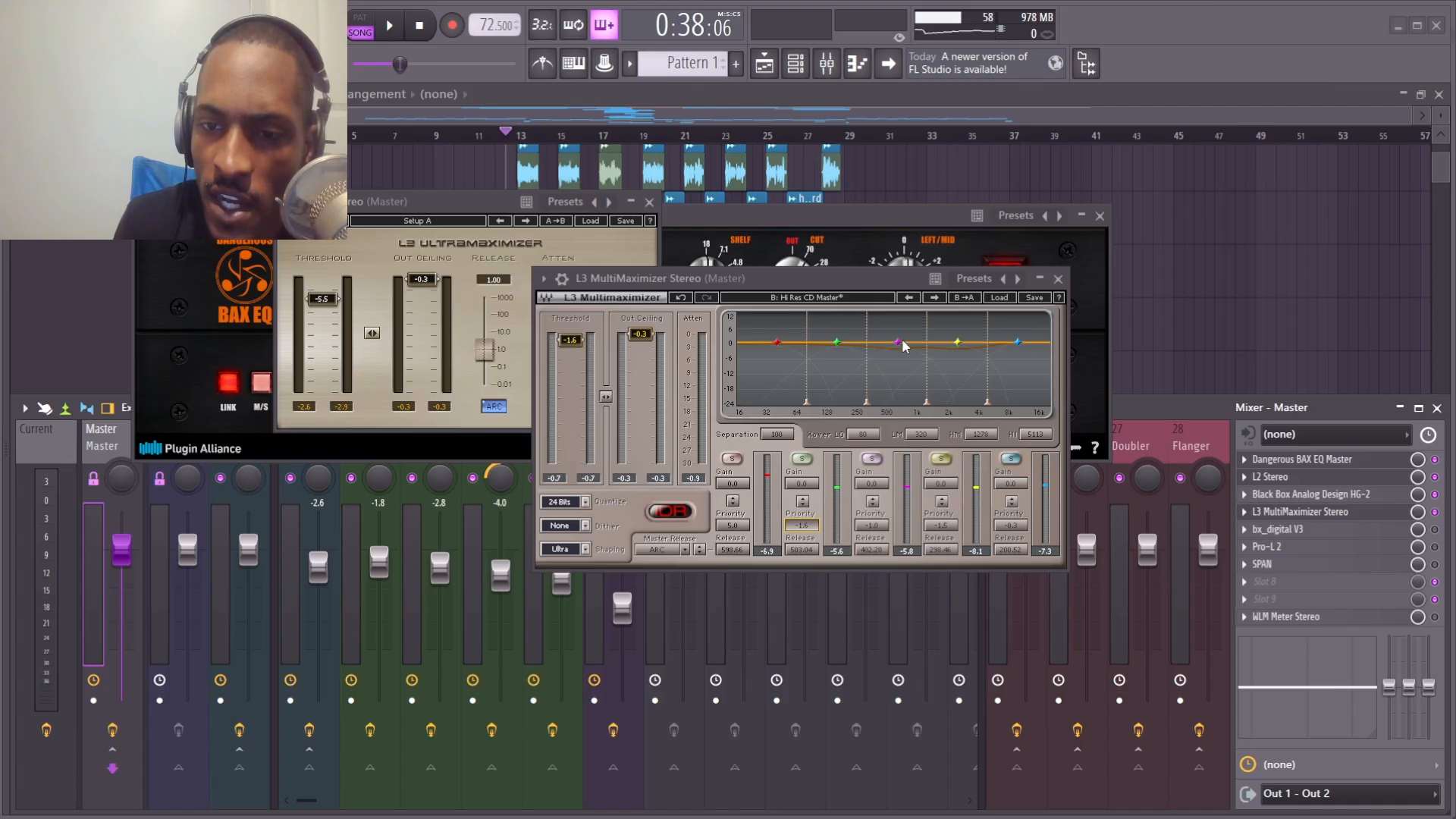
pyautogui.click(1060, 279)
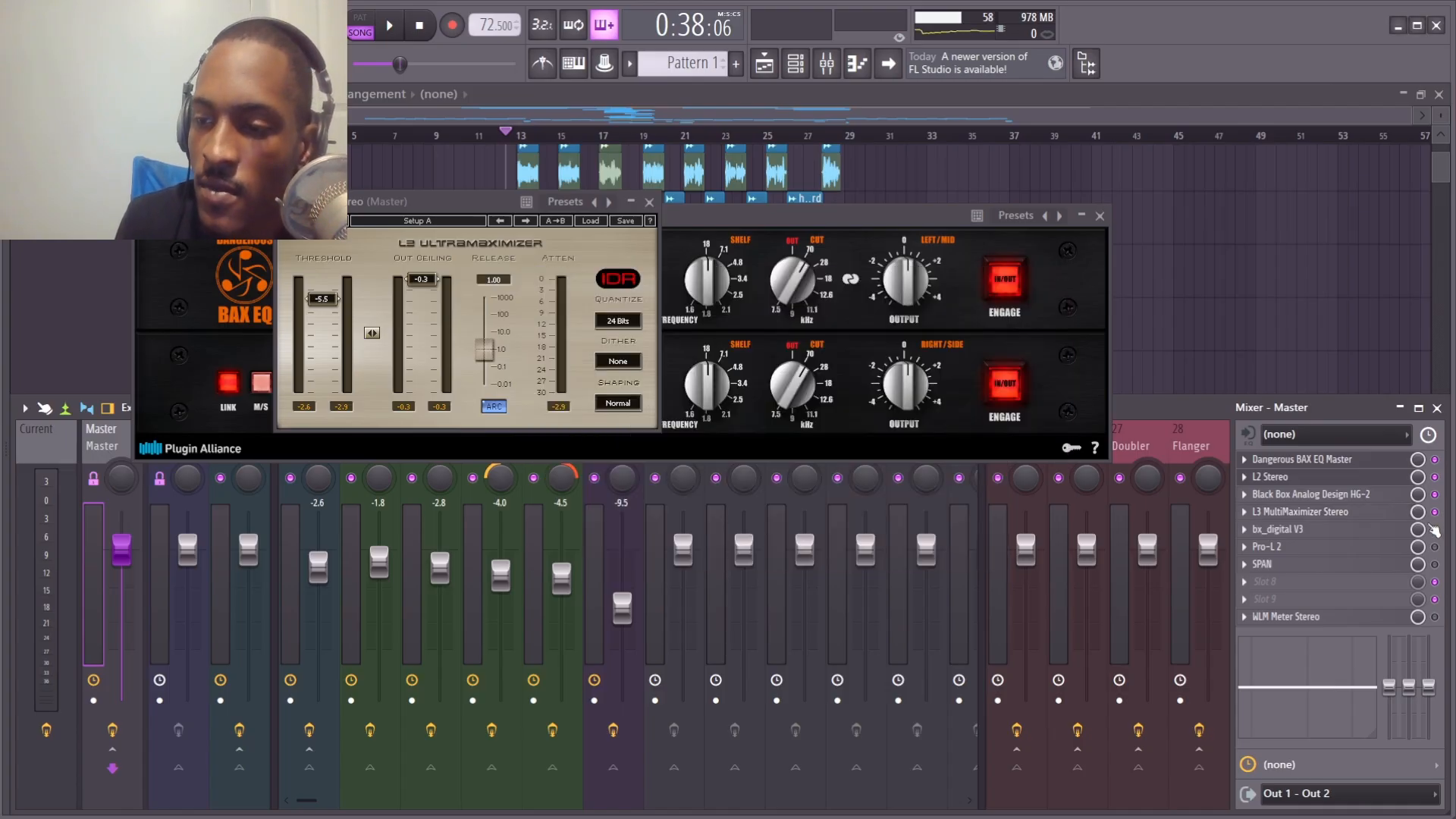
# Enable bx_digital V3 on the Master track and open its window to inspect the EQ settings.
pyautogui.click(1363, 530)
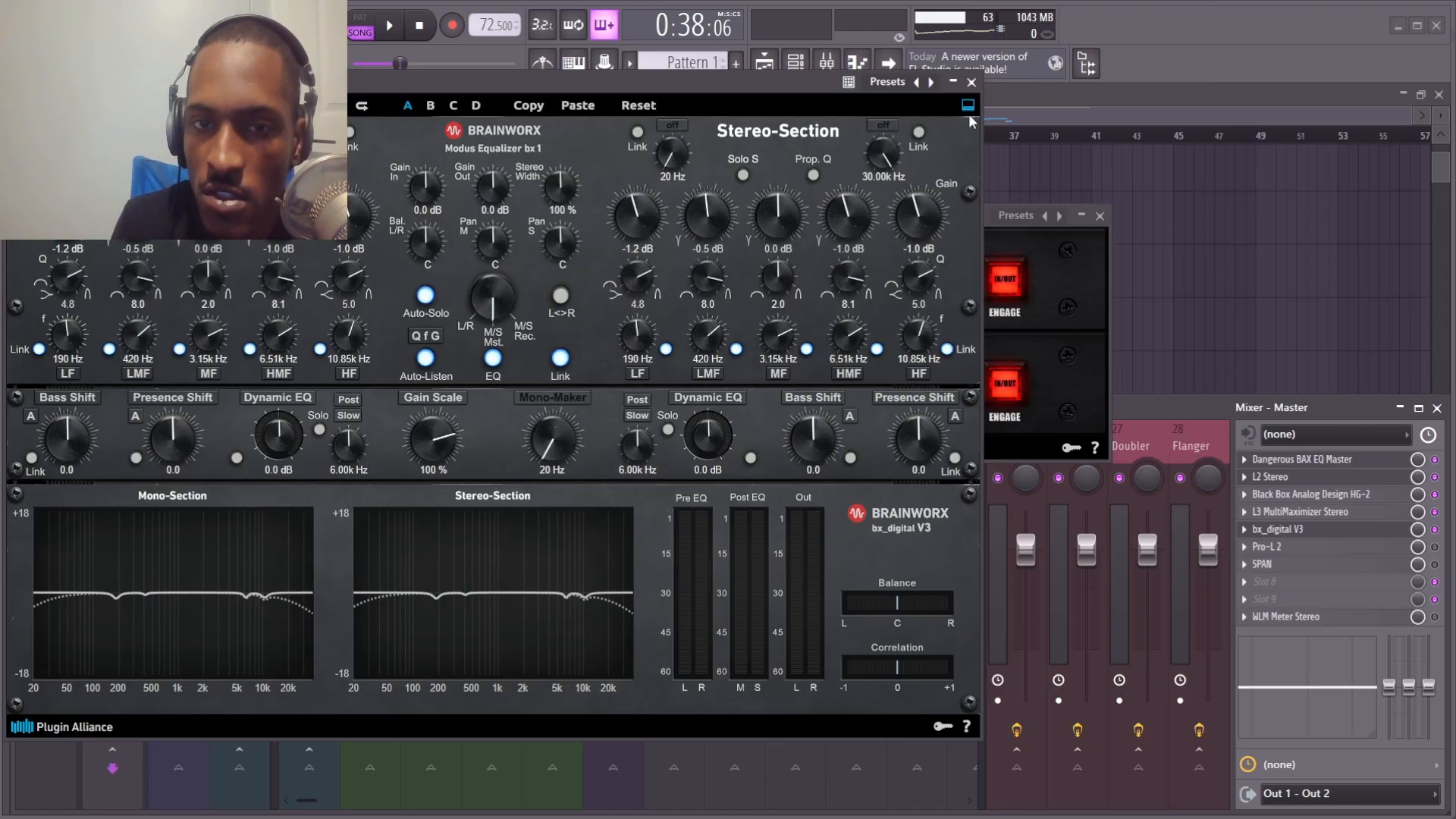
pyautogui.click(971, 82)
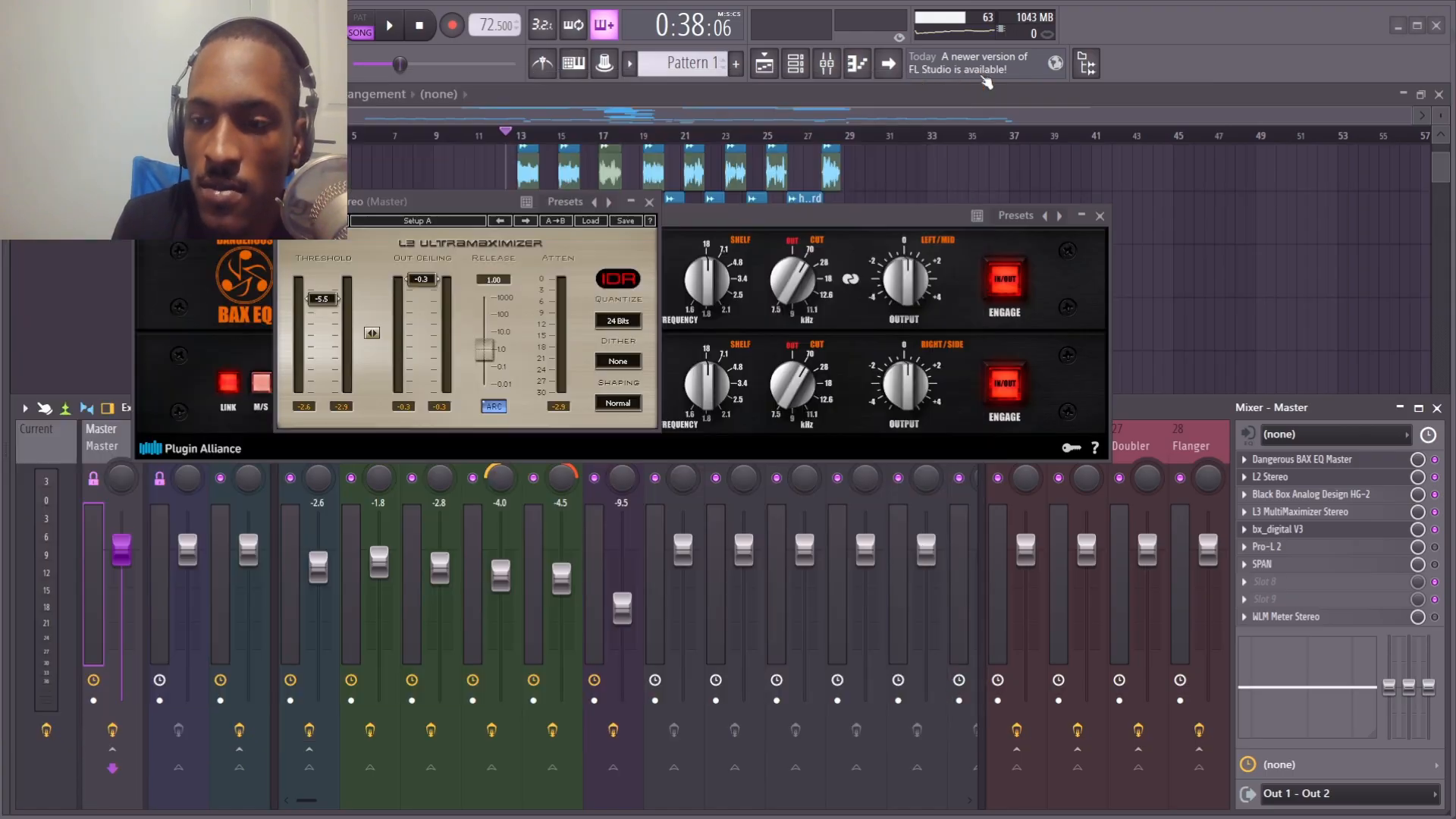
pyautogui.click(1383, 533)
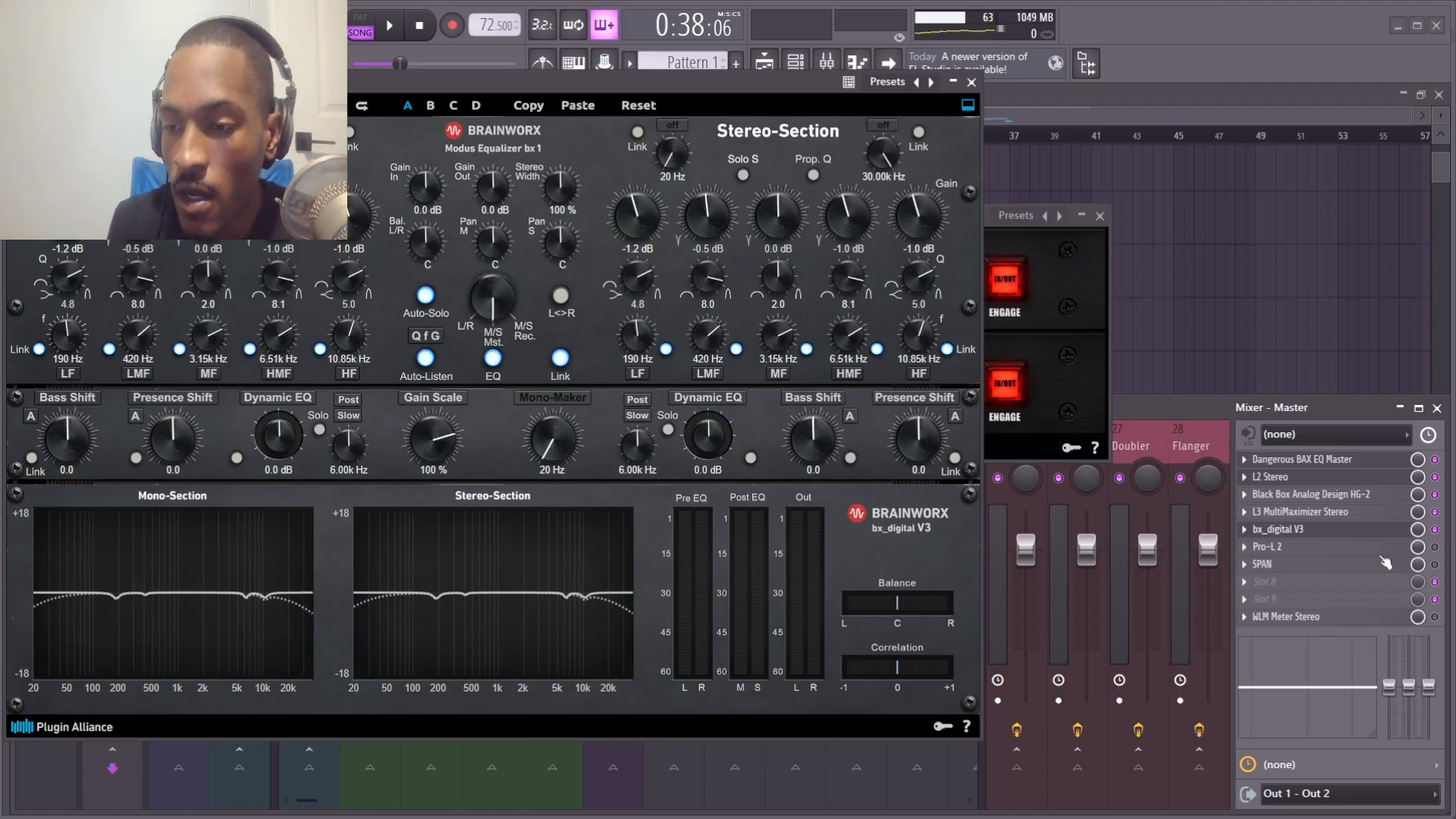
# Open Pro-L 2 and play the song while comparing bx_digital V3 and Pro-L 2 bypassed and active, leaving both enabled.
pyautogui.click(1342, 547)
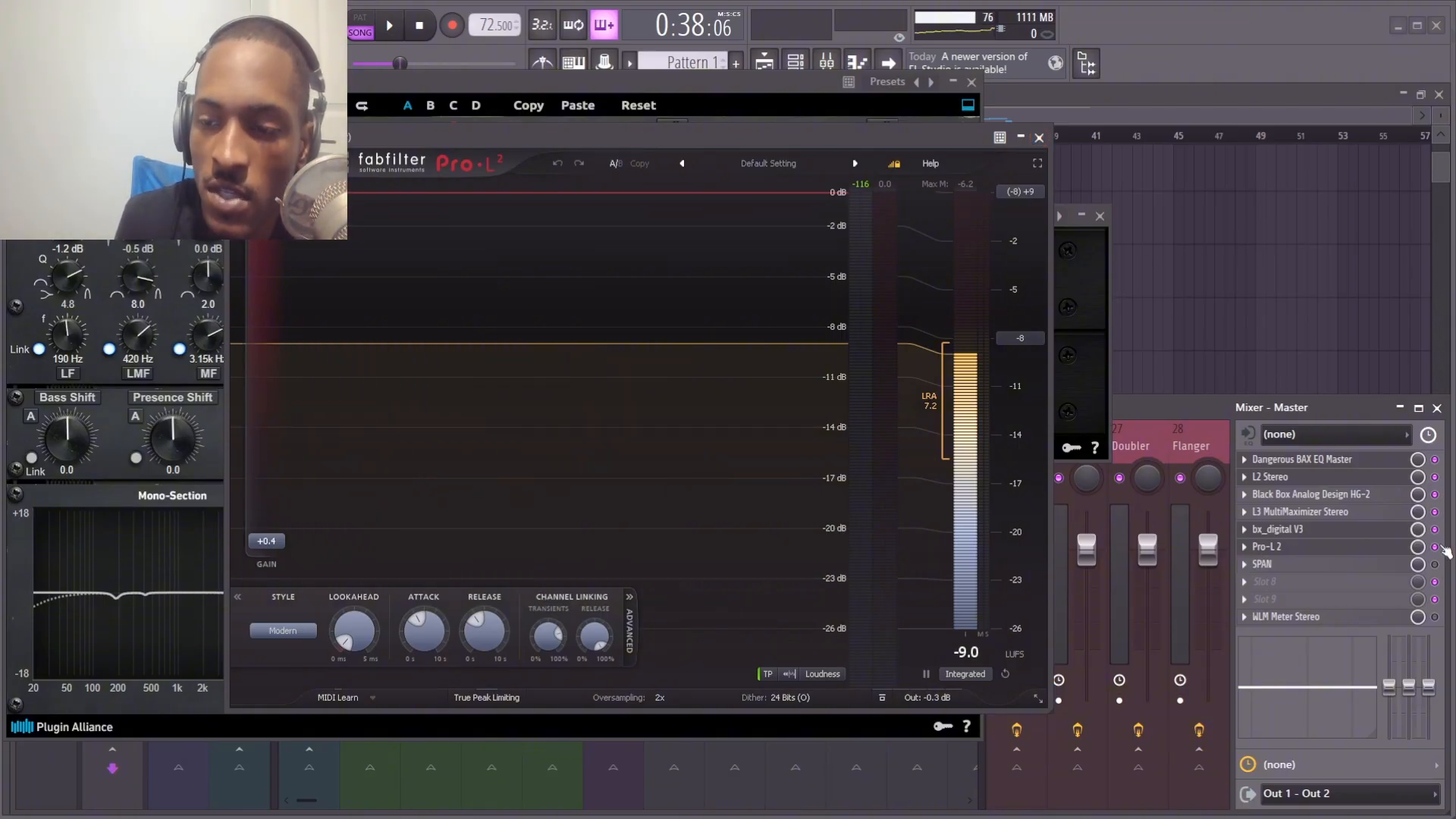
pyautogui.press('space')
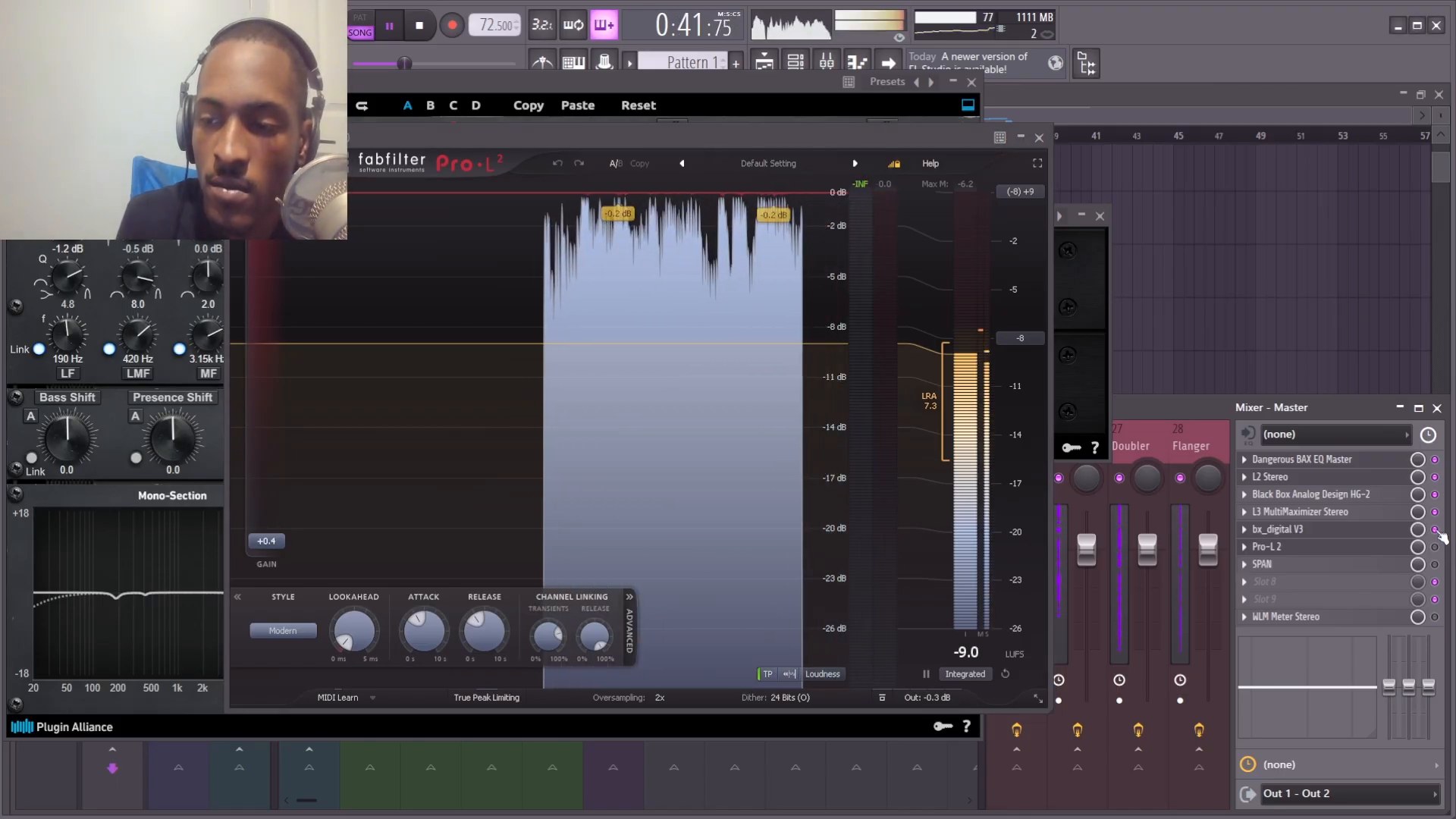
pyautogui.click(1435, 547)
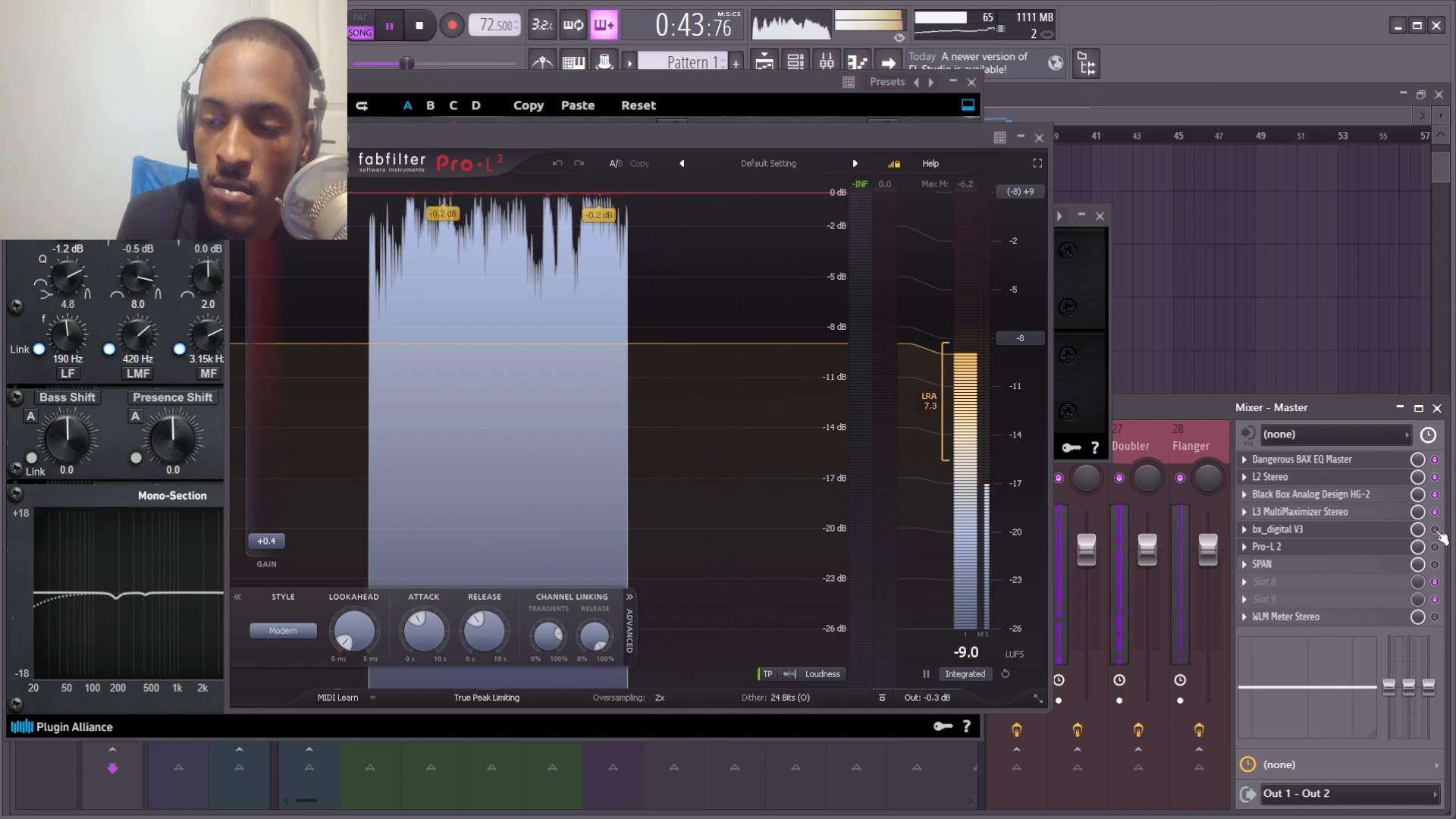
pyautogui.click(1435, 548)
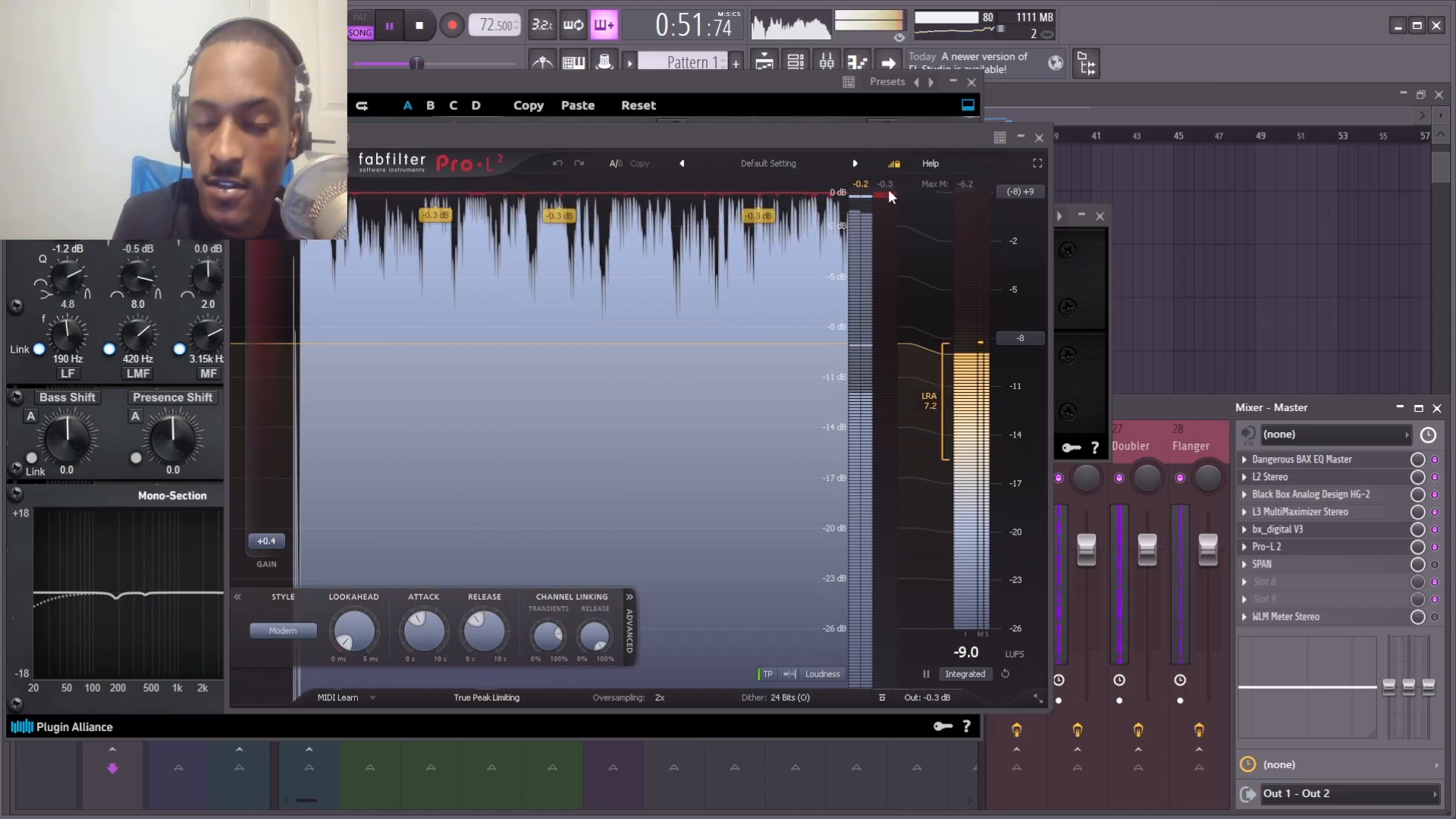
# Close the Pro-L 2, BAX EQ and bx_digital V3 windows and stop playback.
pyautogui.click(1038, 137)
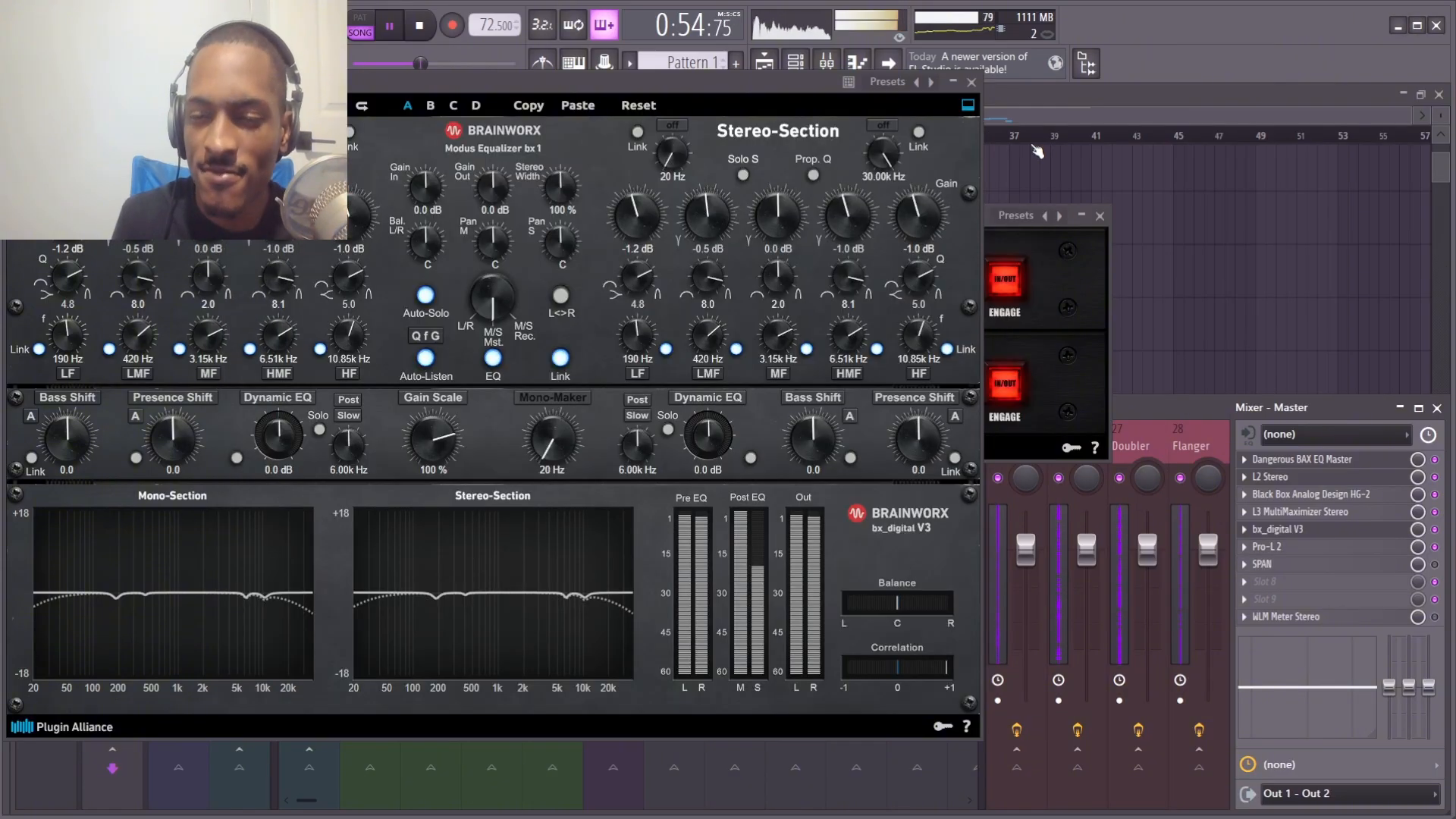
pyautogui.click(1100, 216)
pyautogui.click(972, 82)
pyautogui.press('space')
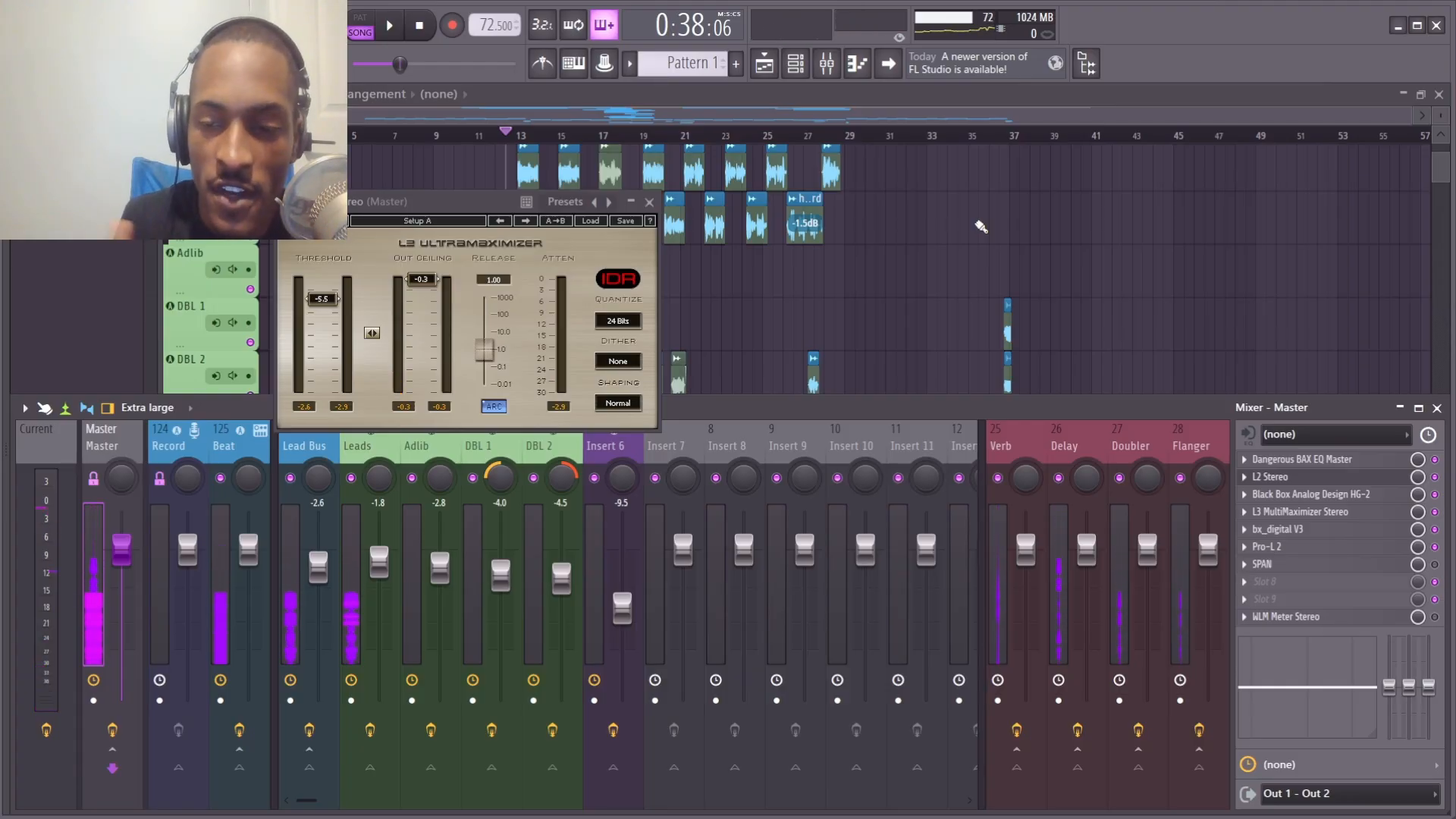
# Maximize the mixer to show the plugin lists of all tracks.
pyautogui.click(871, 66)
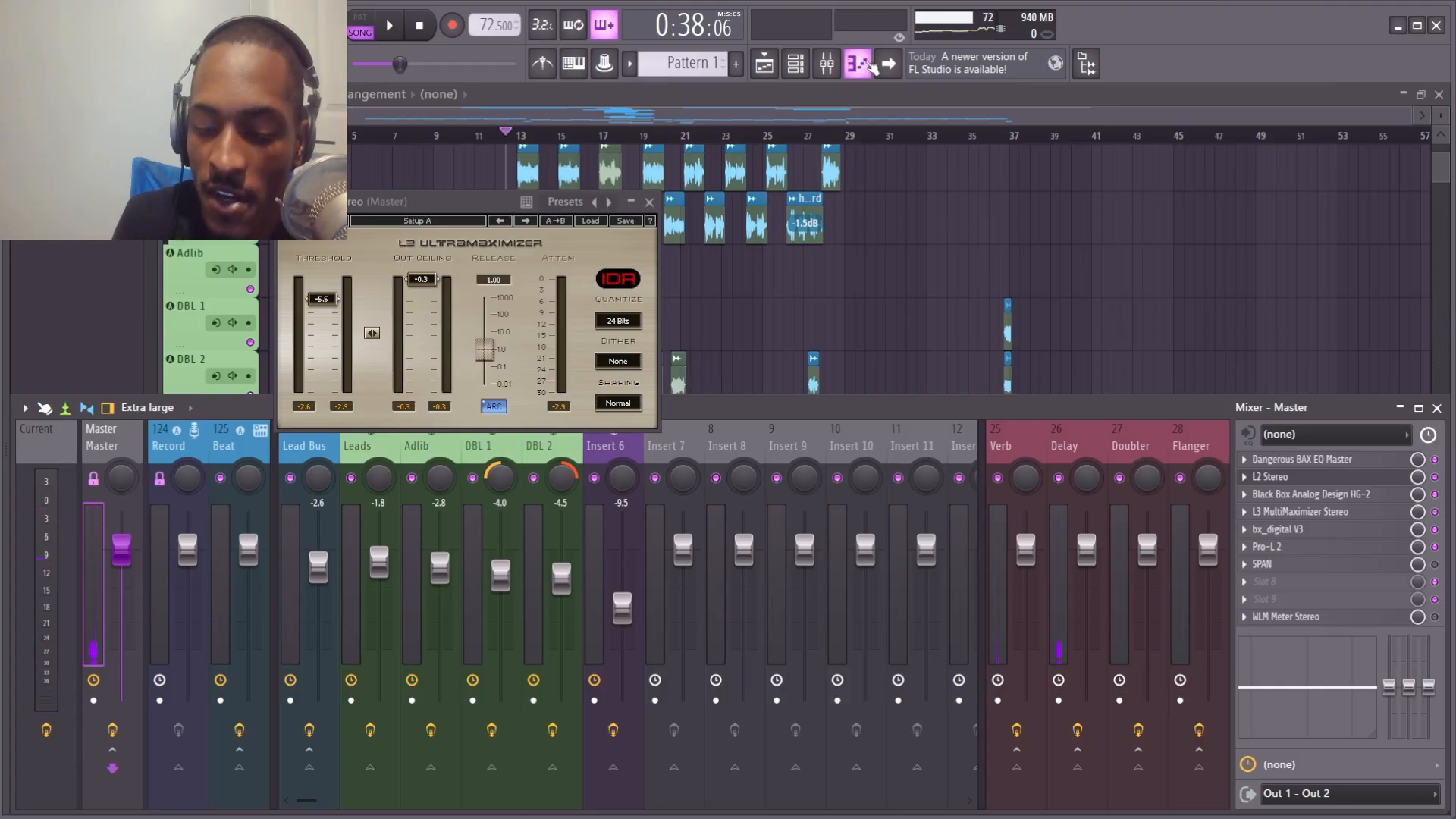
pyautogui.press('Return')
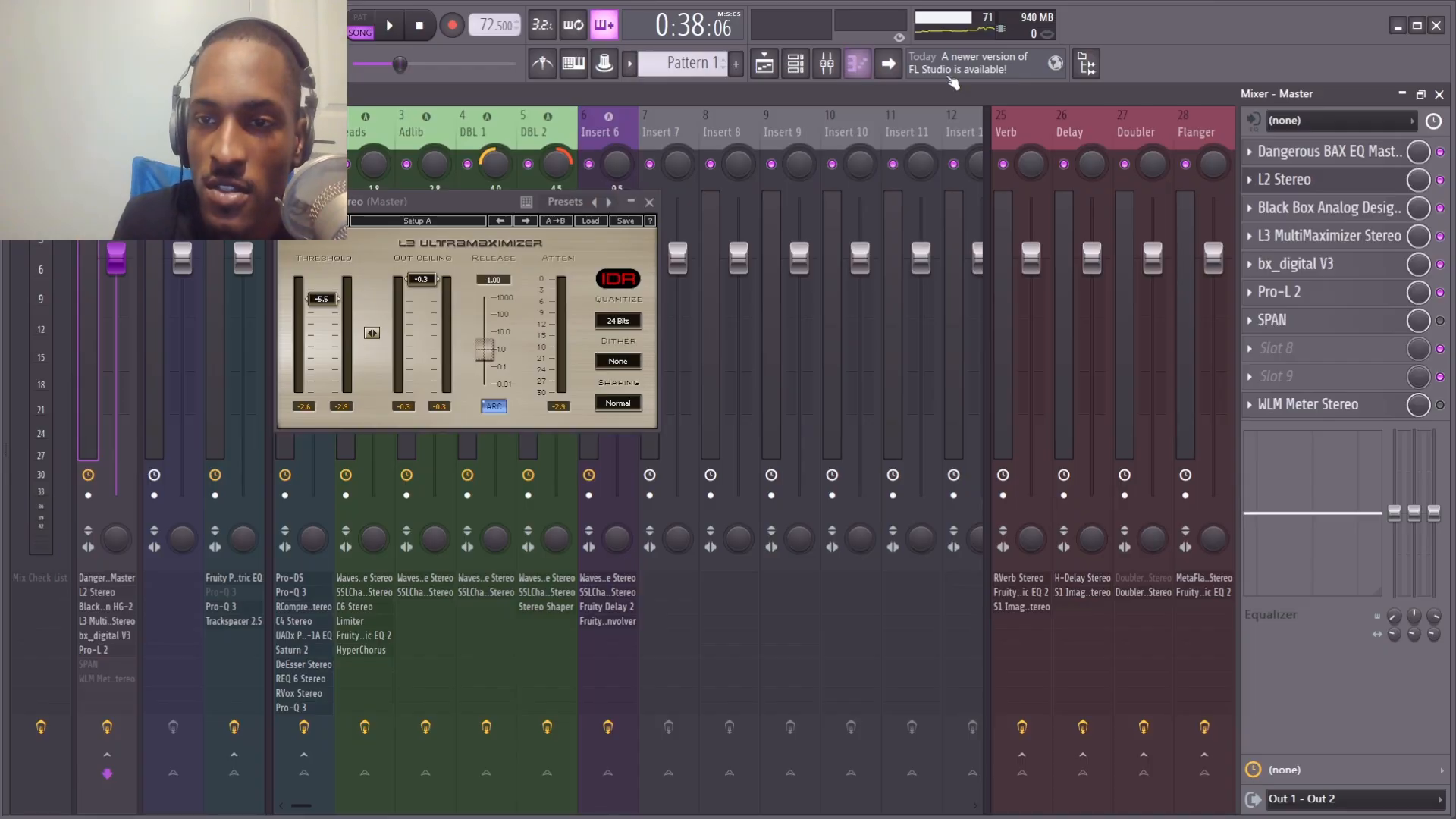
# Select the Lead Bus, and view Doubler4 on the Doubler track and MetaFlanger on the Flanger track, closing each plugin window after viewing it.
pyautogui.click(304, 131)
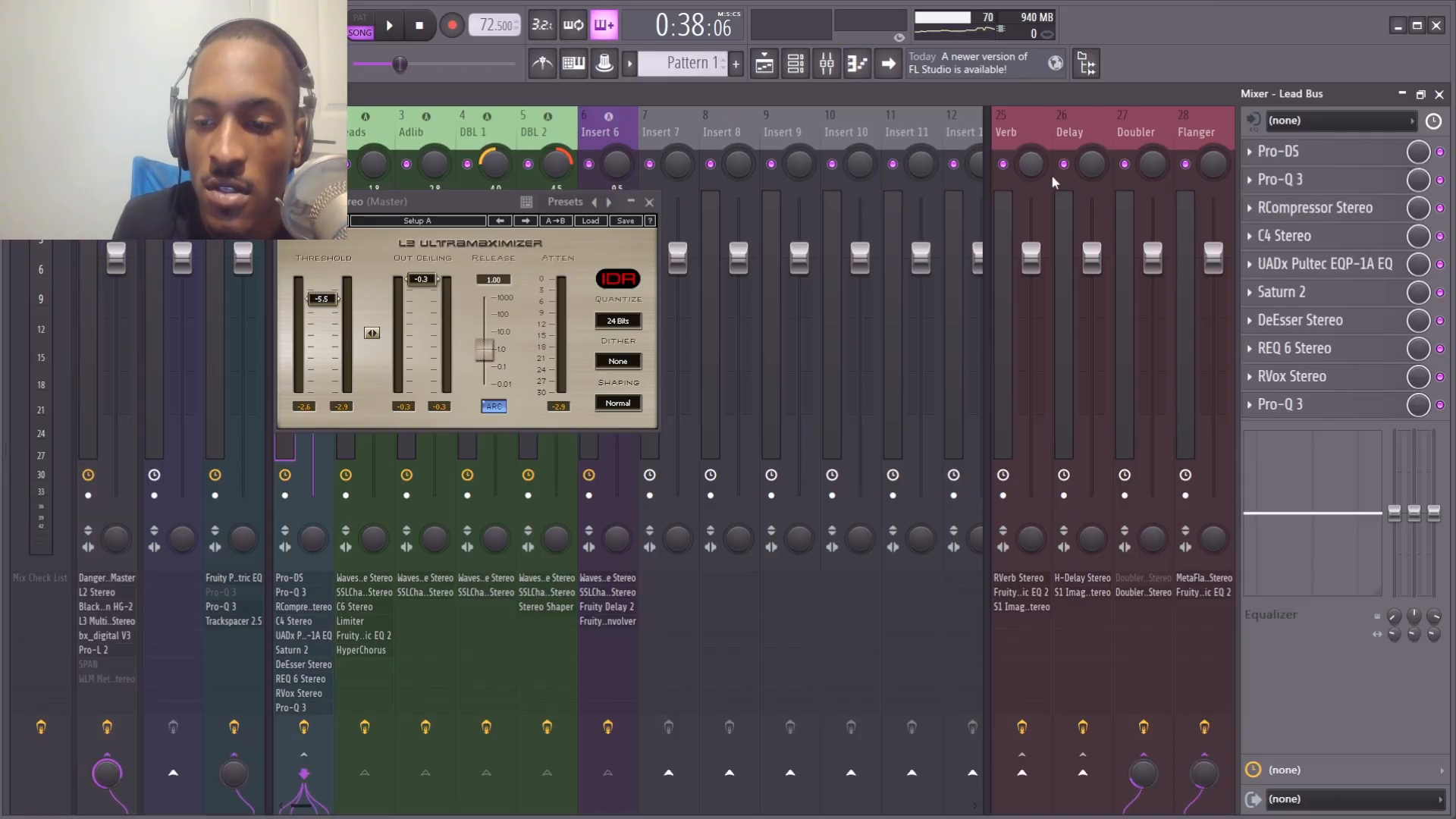
pyautogui.click(1142, 122)
pyautogui.click(1151, 592)
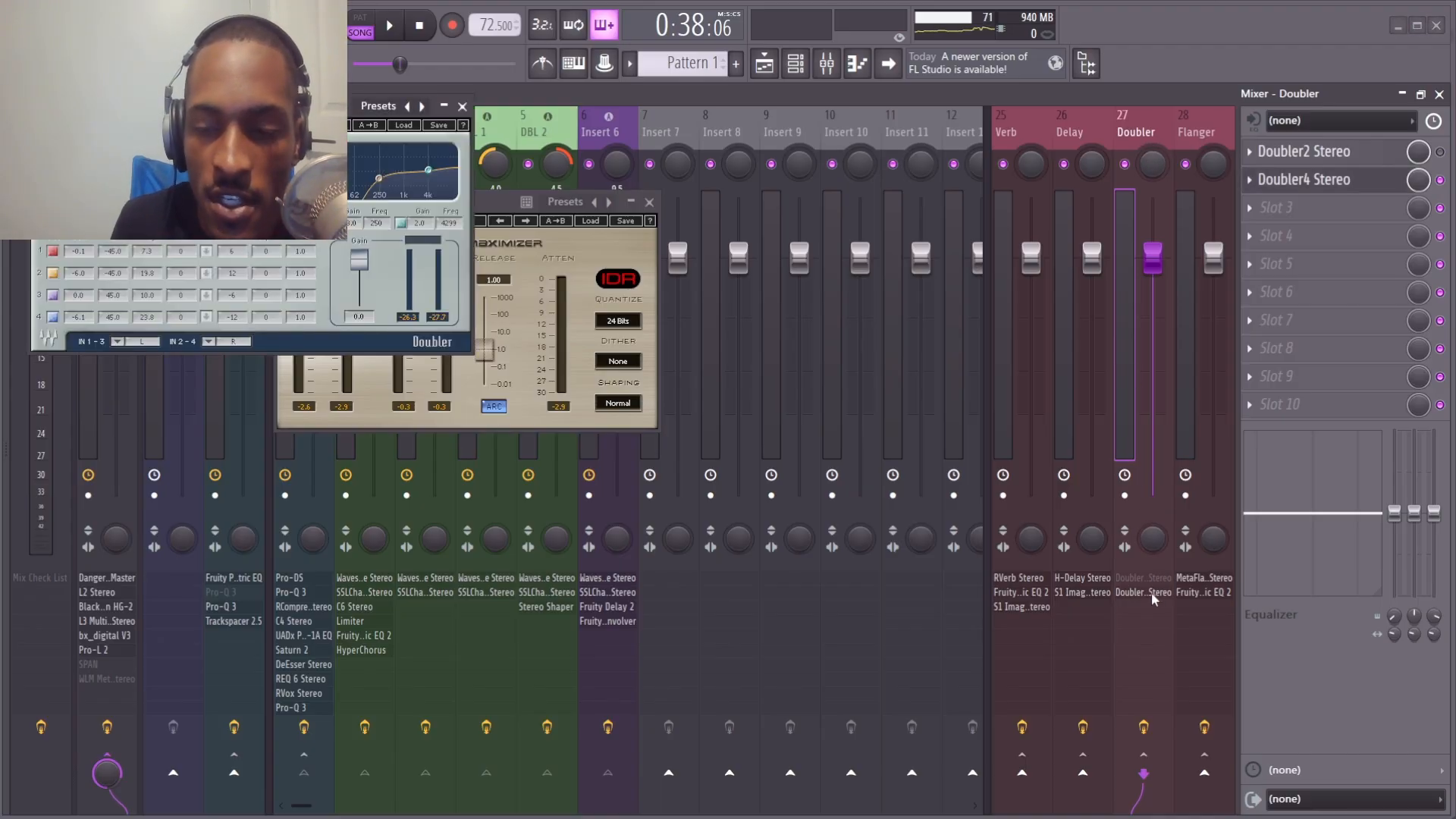
pyautogui.click(1151, 592)
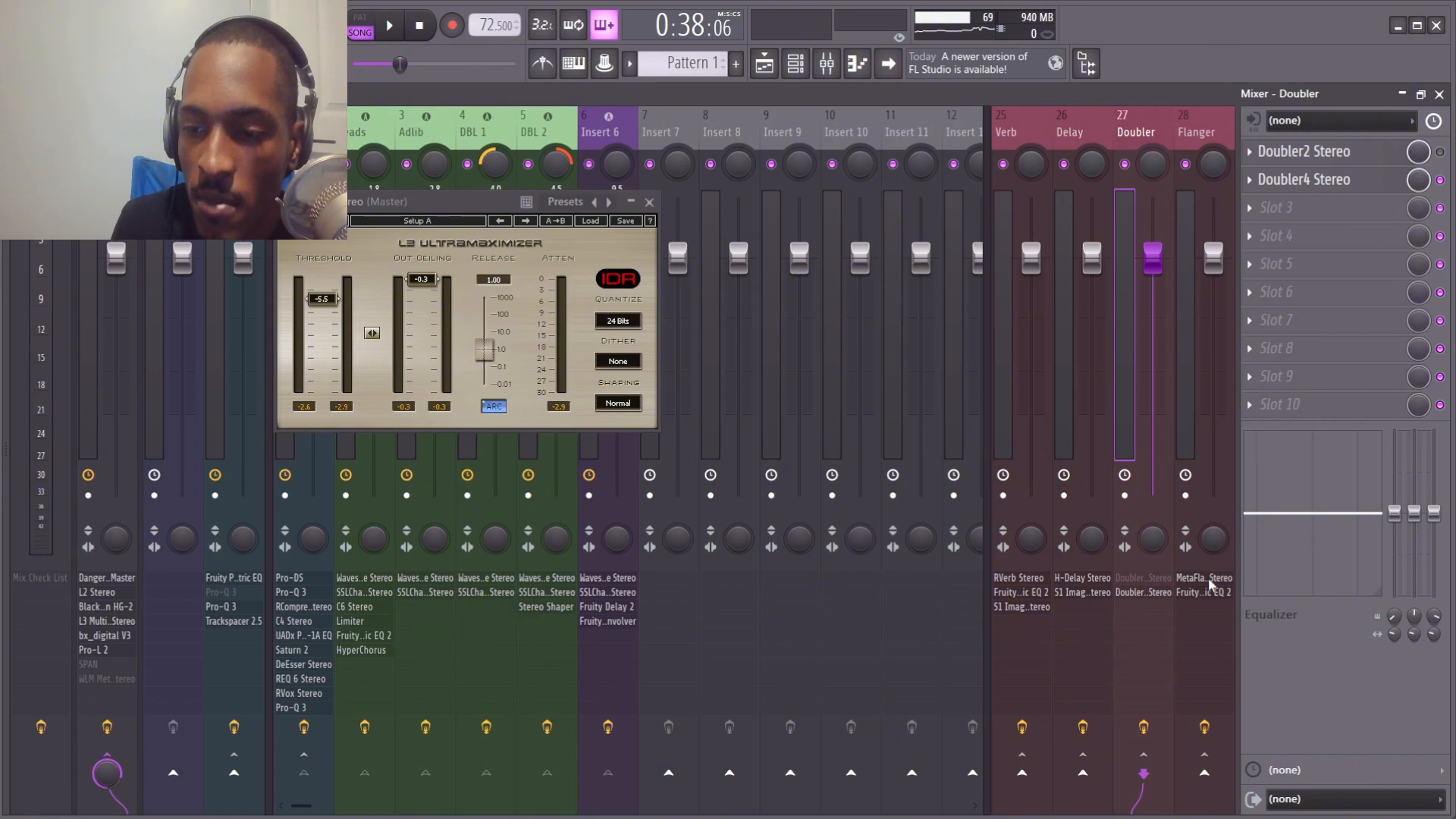
pyautogui.click(1210, 580)
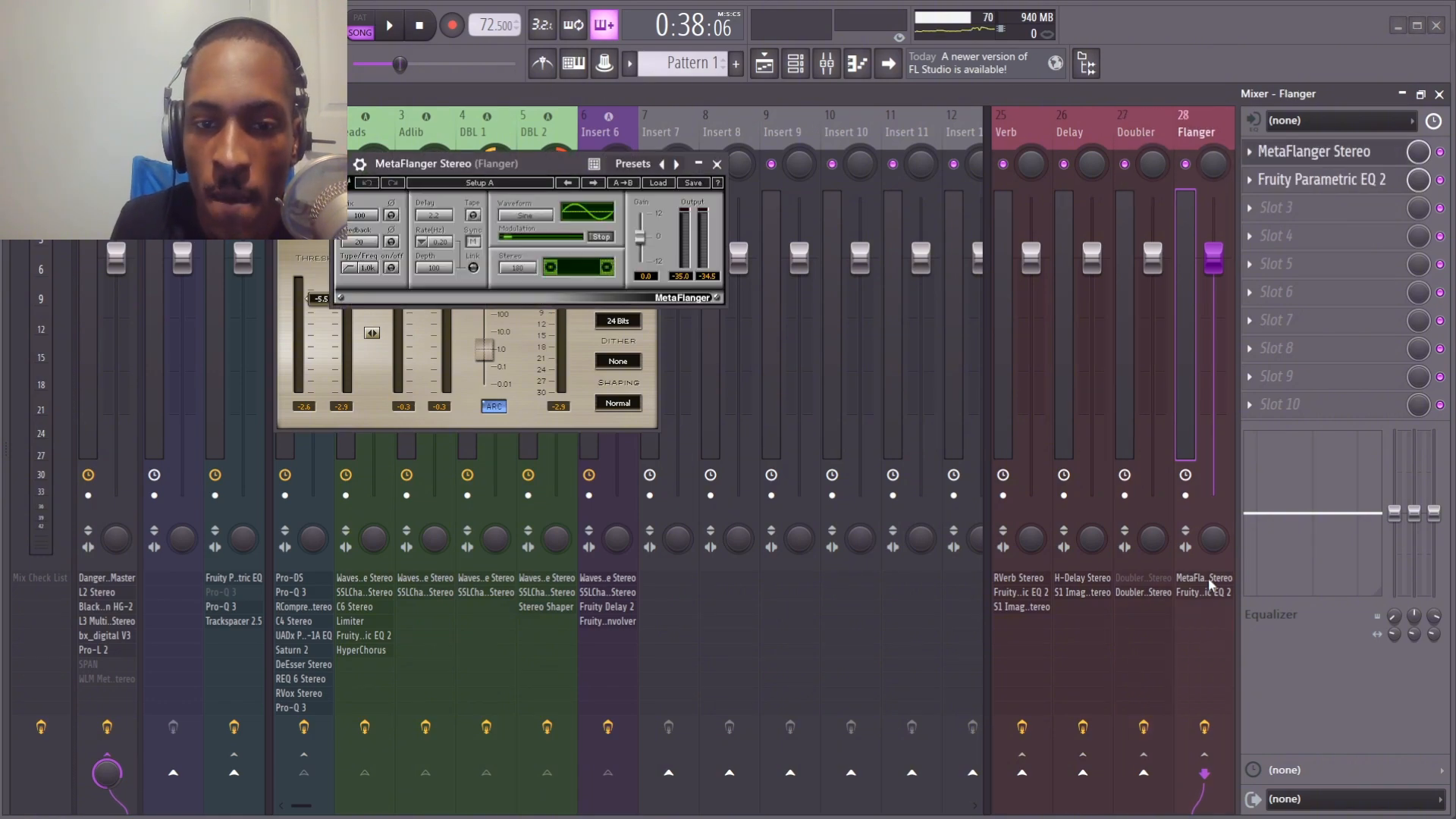
pyautogui.click(1210, 582)
# Open RVerb on the Verb track and H-Delay on the Delay track to inspect their settings.
pyautogui.click(1038, 580)
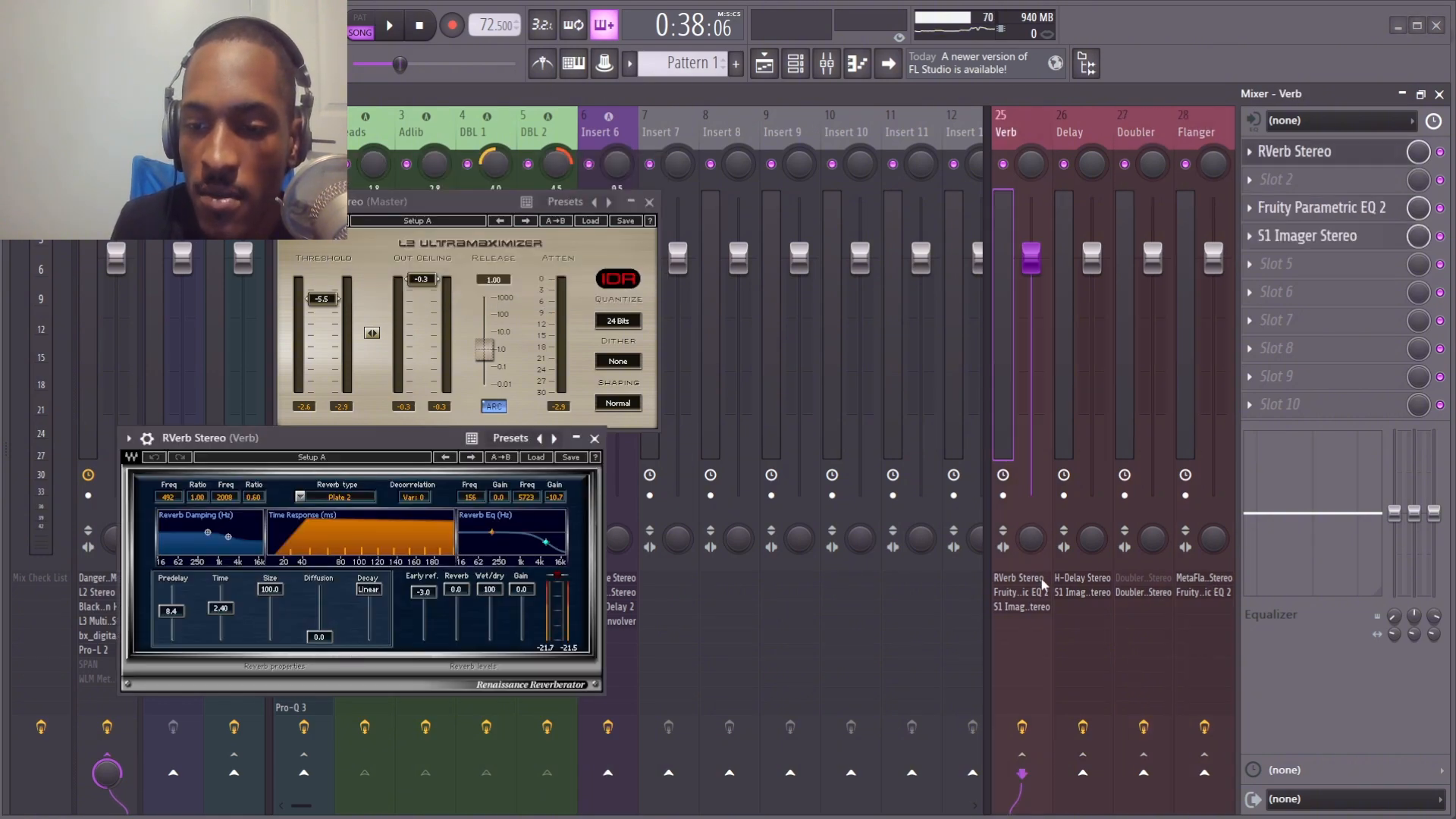
pyautogui.click(1095, 584)
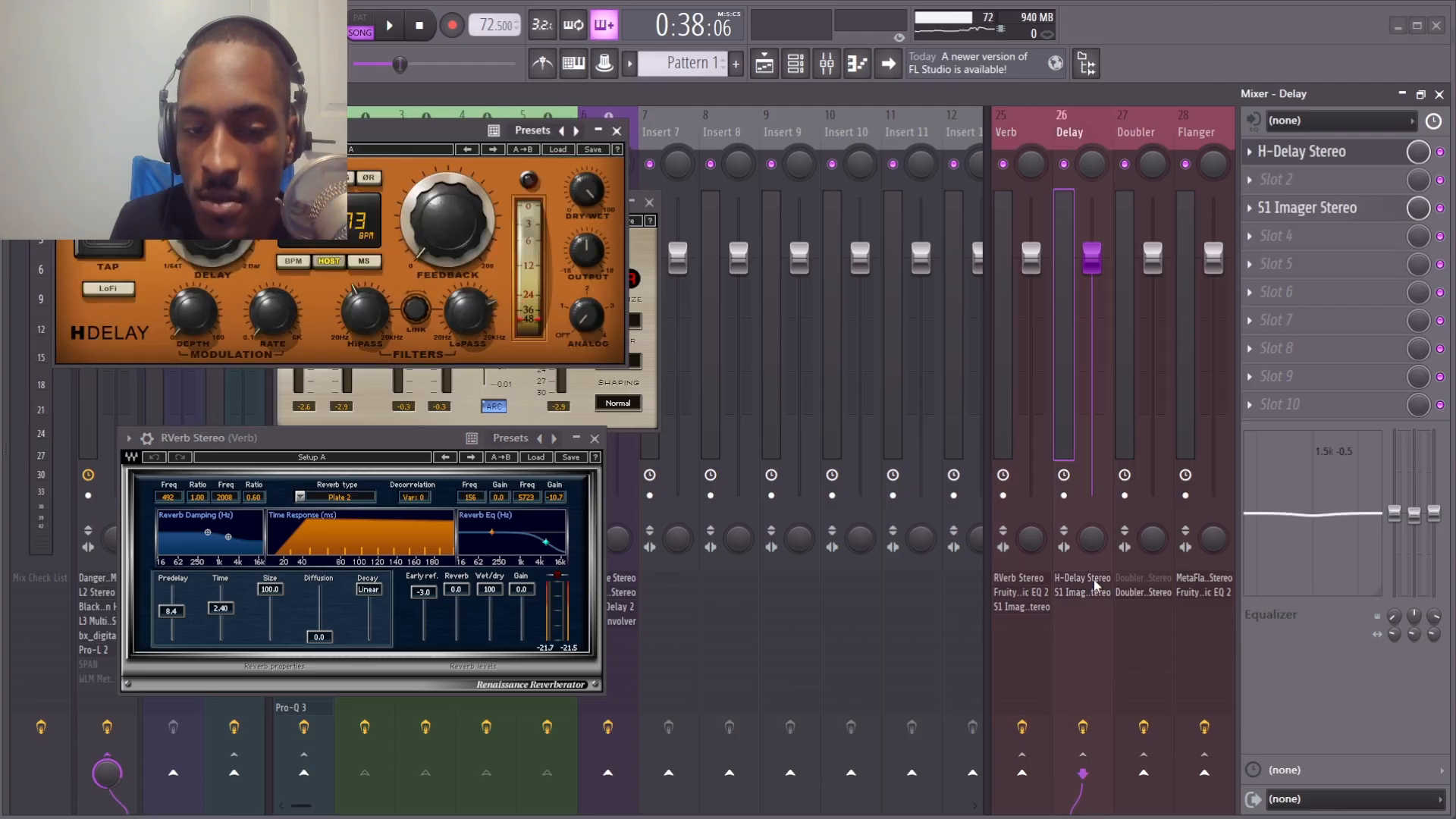